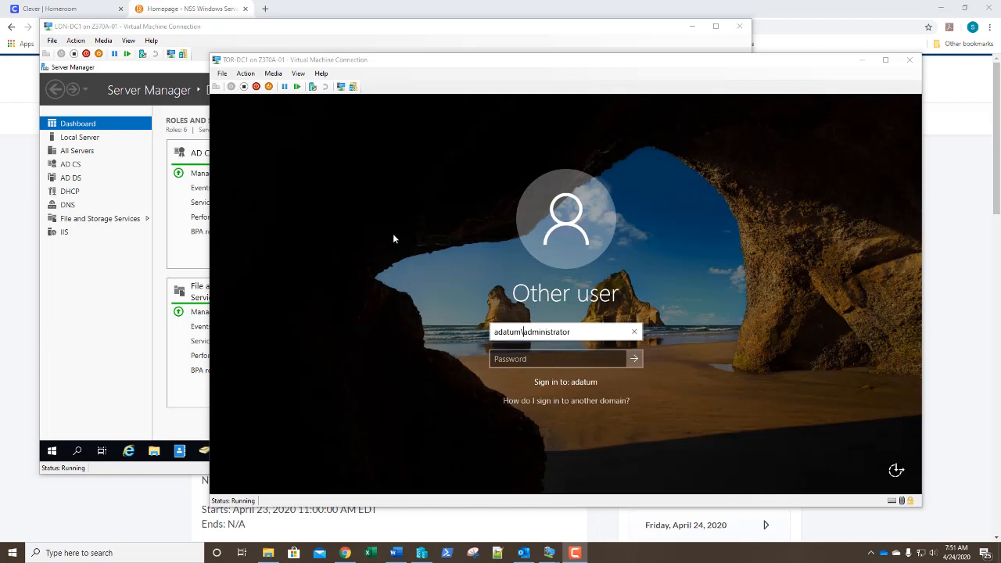
Sign in to TOR-DC1 as adatum\administrator with the account password
{"action": "left_click", "coordinate": [524, 334]}
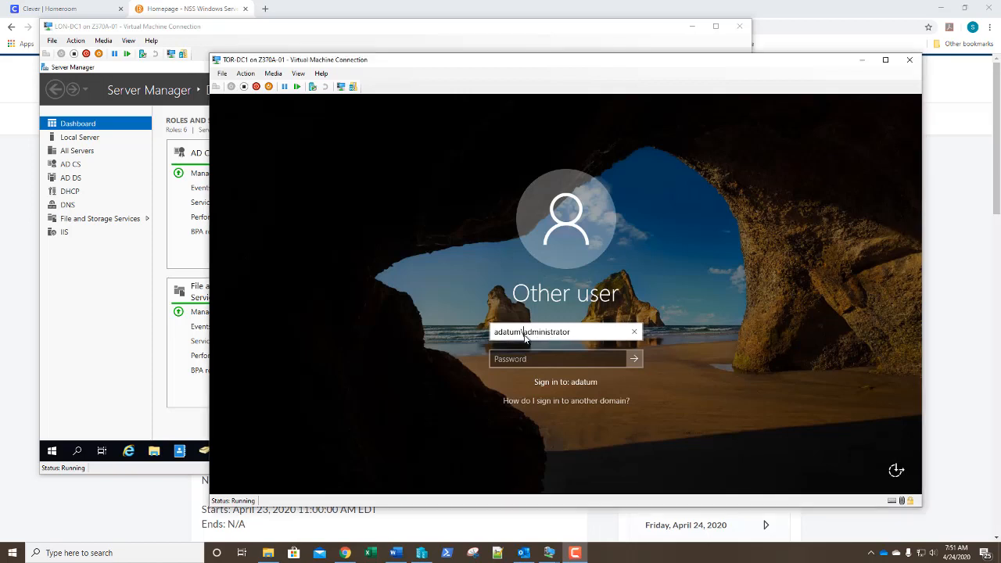
{"action": "key", "text": "BackSpace"}
{"action": "key", "text": "BackSpace"}
{"action": "key", "text": "BackSpace"}
{"action": "key", "text": "BackSpace"}
{"action": "key", "text": "BackSpace"}
{"action": "key", "text": "BackSpace"}
{"action": "key", "text": "BackSpace"}
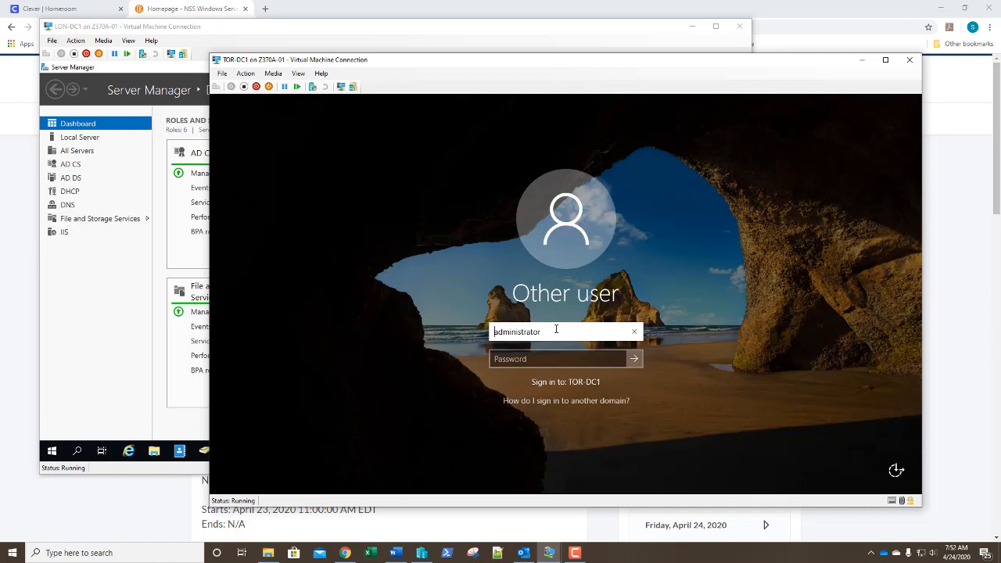
{"action": "type", "text": "adatum\\"}
{"action": "type", "text": "\\"}
{"action": "key", "text": "Tab"}
{"action": "type", "text": "Pa$$w"}
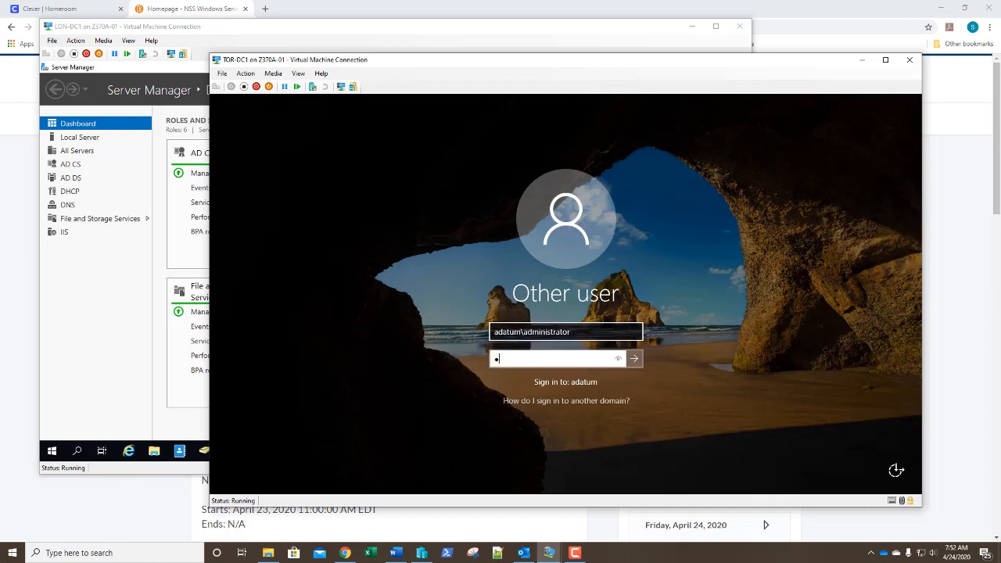
{"action": "type", "text": "0rd"}
{"action": "key", "text": "Return"}
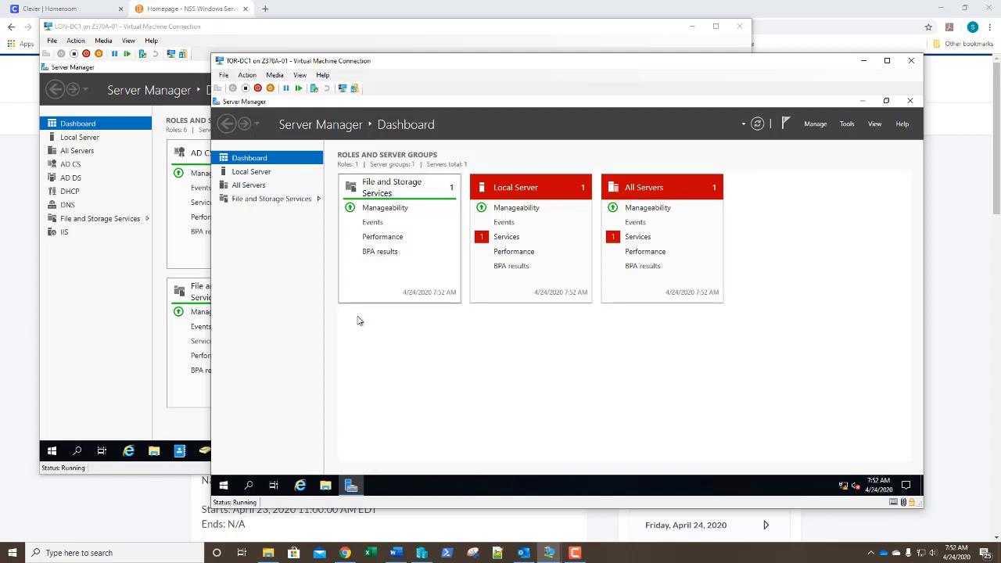
Go from System's About page via System info to the Control Panel System window
{"action": "right_click", "coordinate": [224, 486]}
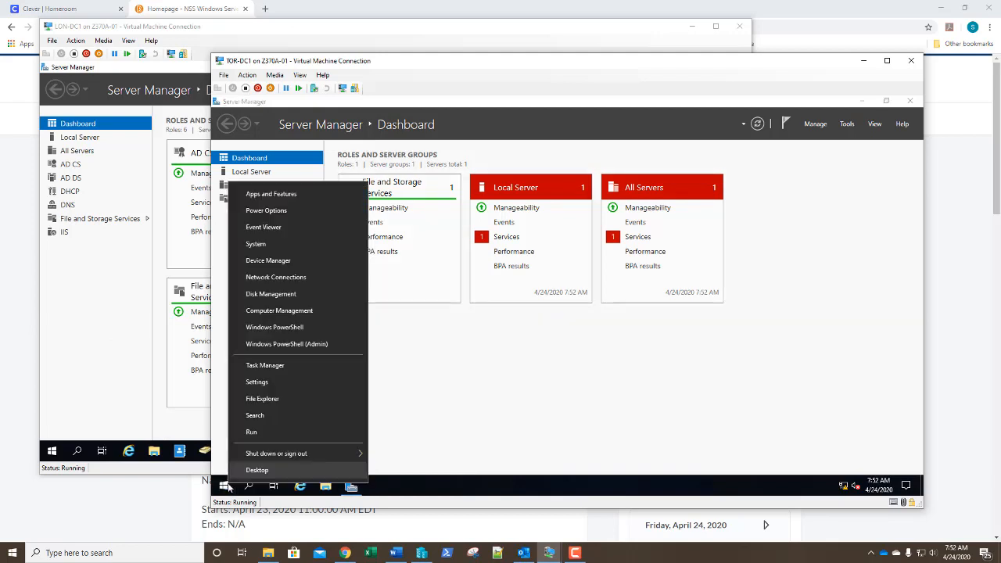
{"action": "left_click", "coordinate": [251, 245]}
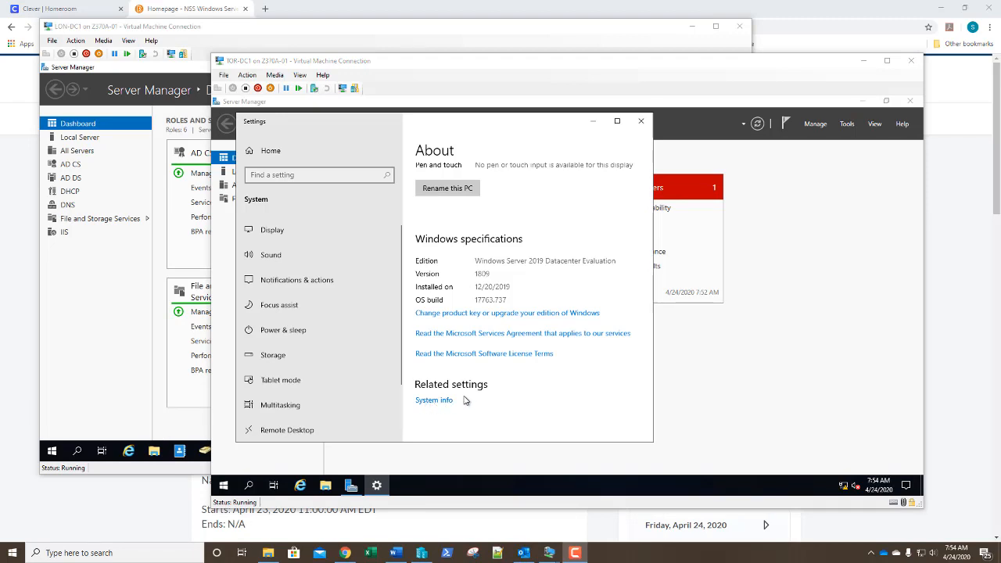
{"action": "left_click", "coordinate": [482, 402]}
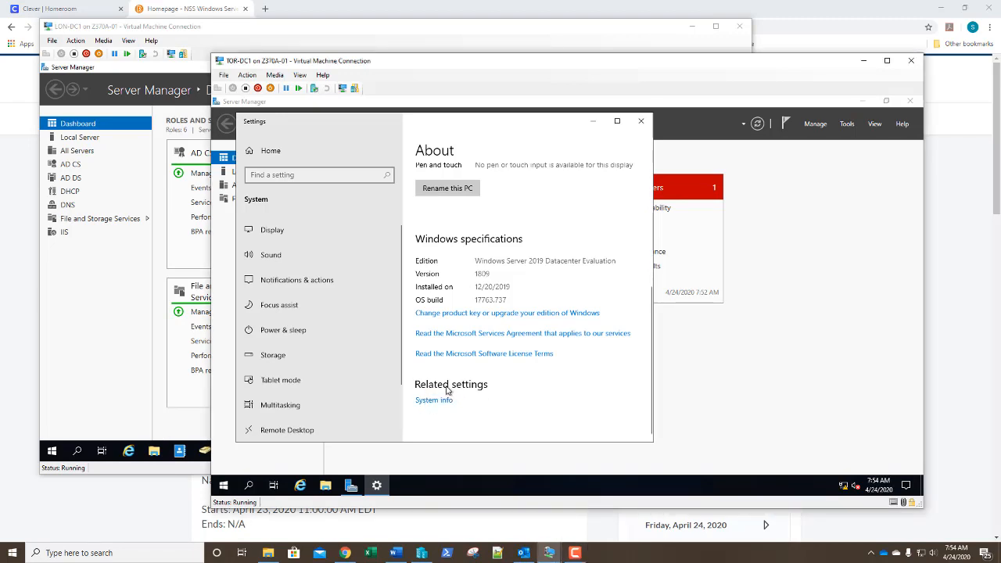
{"action": "scroll", "coordinate": [449, 223], "scroll_direction": "up", "scroll_amount": 3}
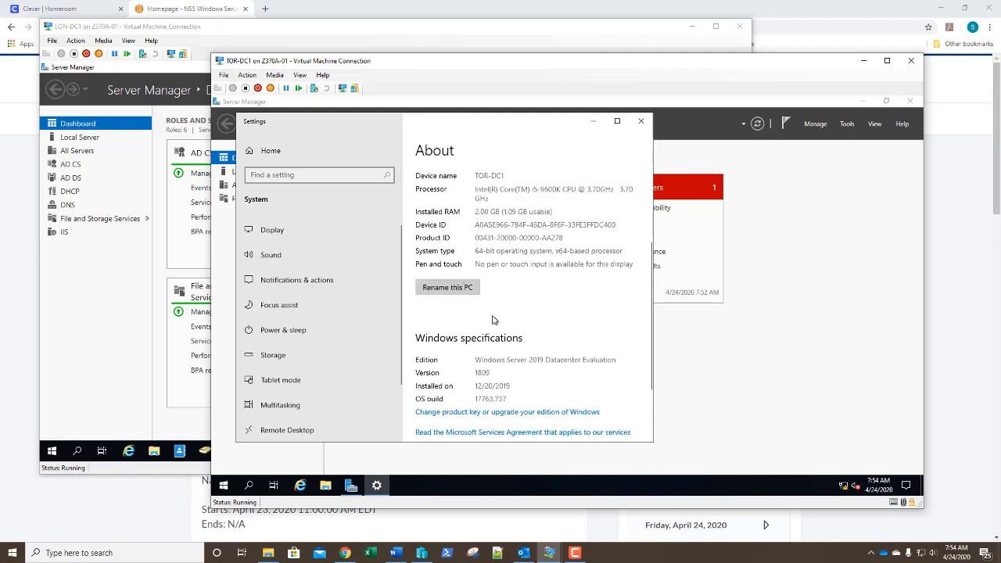
{"action": "scroll", "coordinate": [481, 356], "scroll_direction": "down", "scroll_amount": 3}
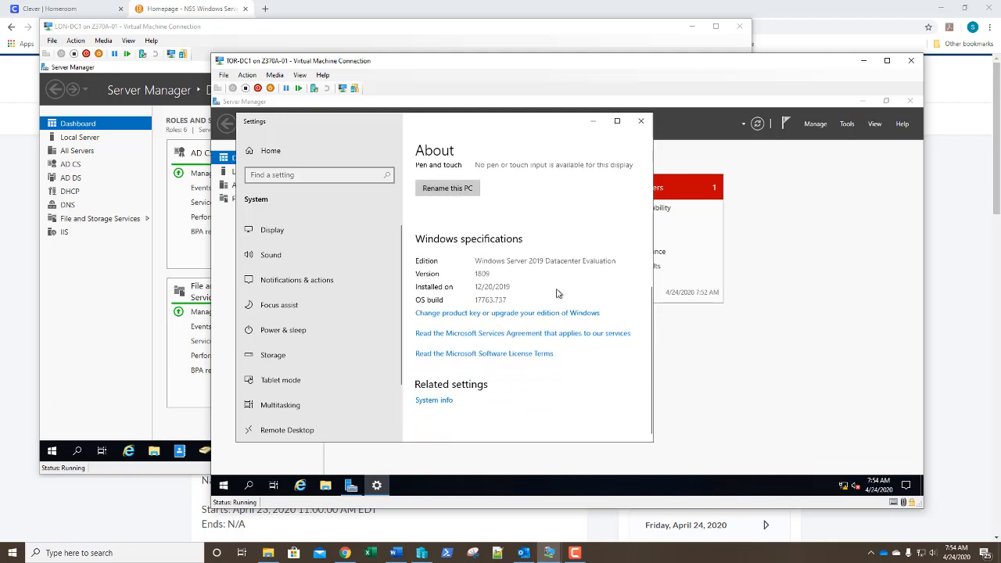
{"action": "left_click", "coordinate": [440, 402]}
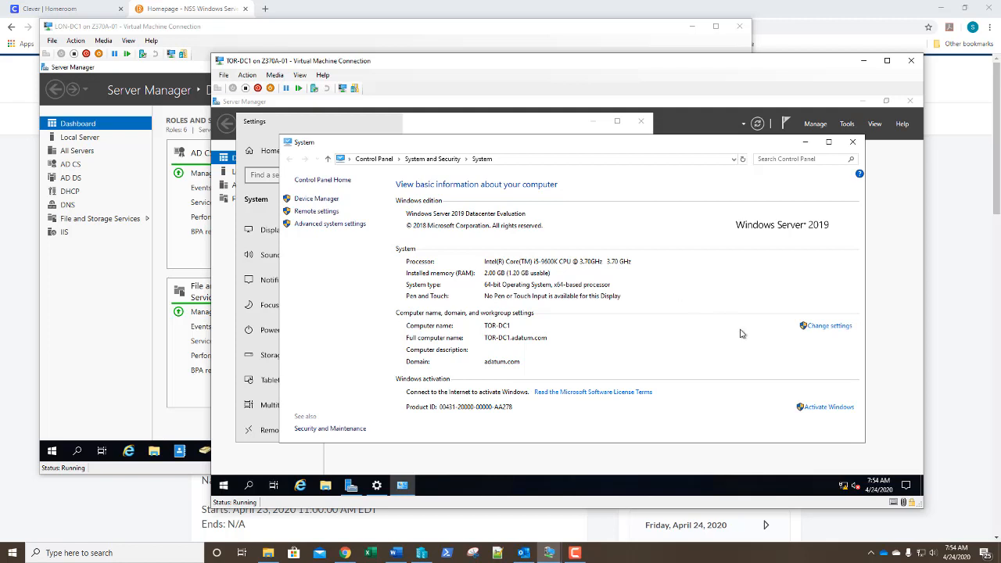
Change TOR-DC1's membership from the adatum.com domain to workgroup WORKGROUP
{"action": "left_click", "coordinate": [831, 327]}
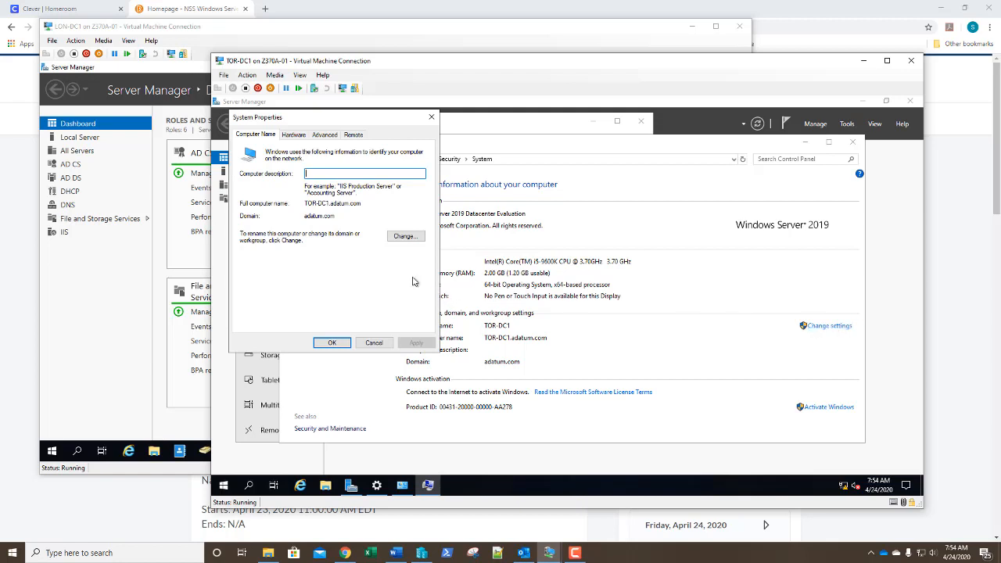
{"action": "left_click", "coordinate": [405, 237]}
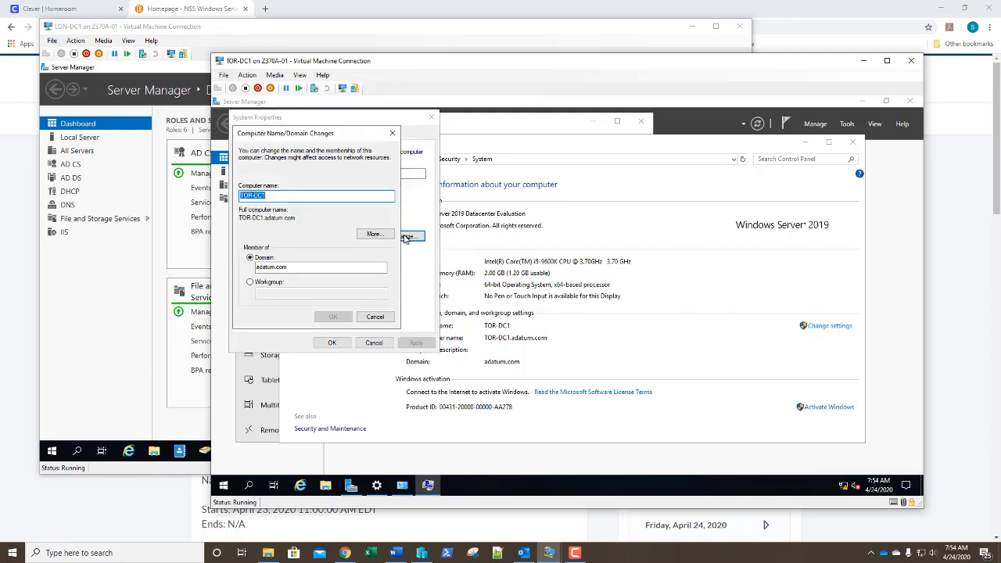
{"action": "left_click", "coordinate": [250, 283]}
{"action": "left_click", "coordinate": [264, 294]}
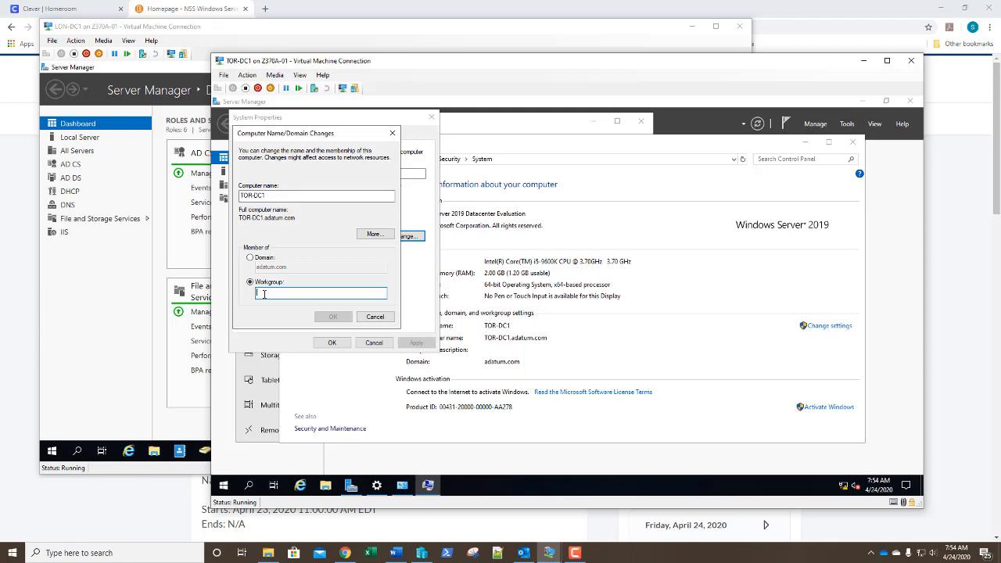
{"action": "type", "text": "WORKGROUP"}
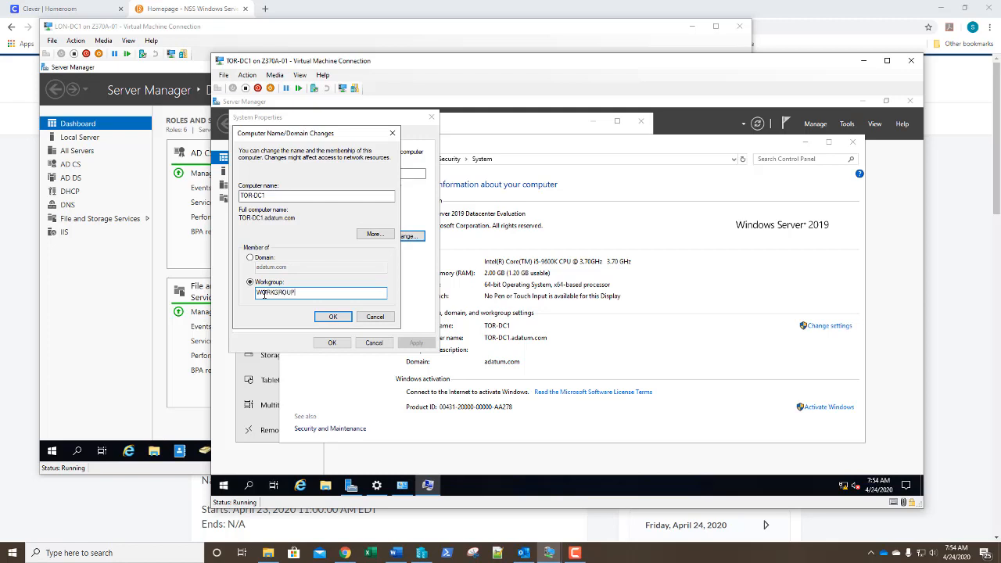
{"action": "key", "text": "Return"}
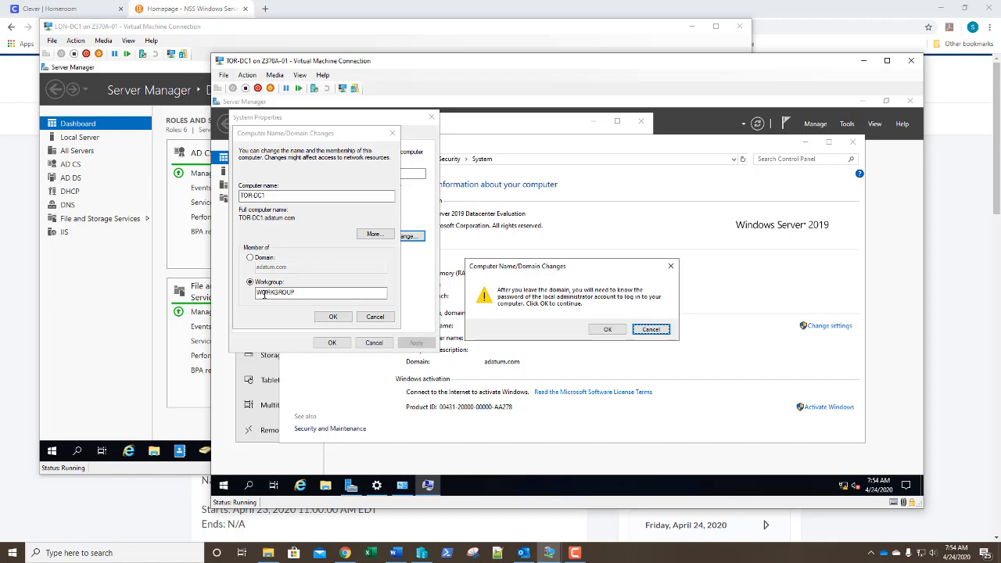
Accept the leave-domain warning to reach the removal credentials prompt
{"action": "key", "text": "Tab"}
{"action": "key", "text": "Return"}
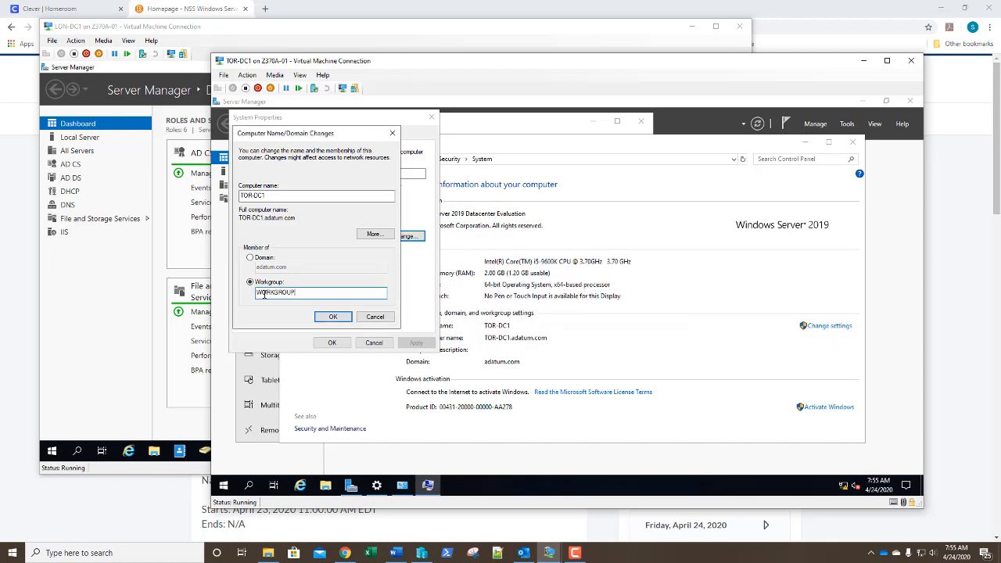
{"action": "key", "text": "Return"}
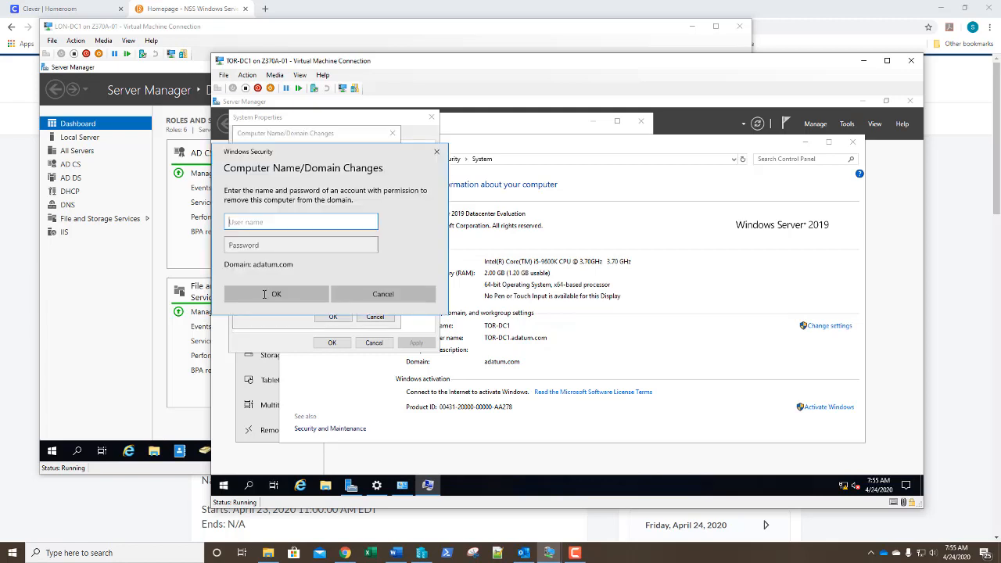
Authorise leaving adatum.com with the administrator account and its password
{"action": "type", "text": "administrator"}
{"action": "key", "text": "Tab"}
{"action": "type", "text": "Pa55"}
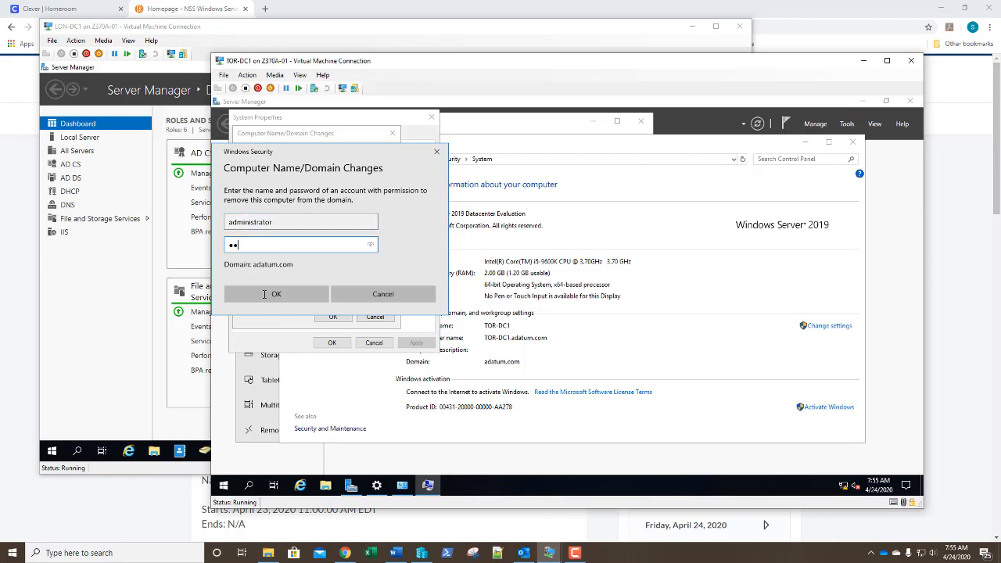
{"action": "type", "text": "w.rd"}
{"action": "left_click", "coordinate": [264, 295]}
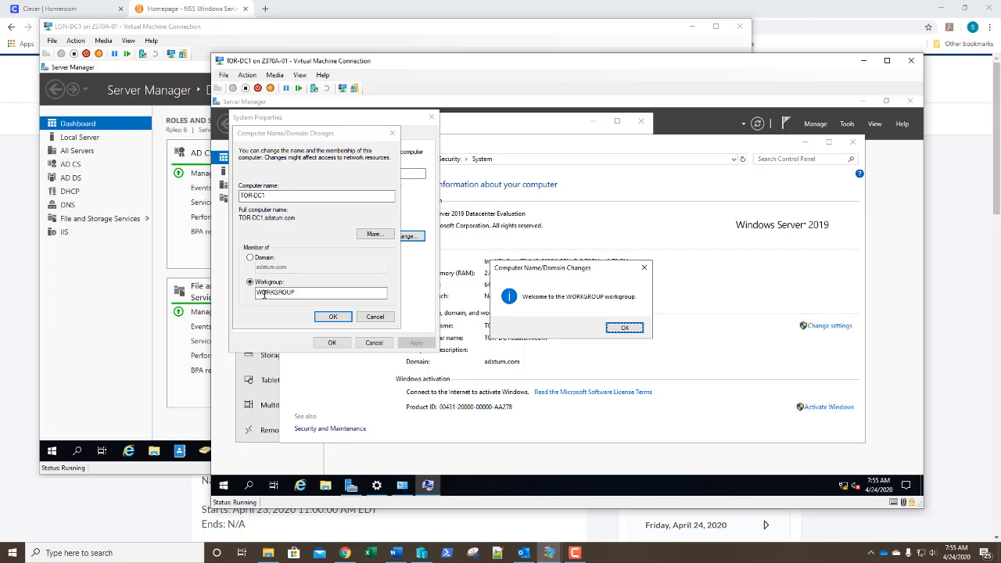
Acknowledge the WORKGROUP welcome and restart-required messages, then close System Properties
{"action": "key", "text": "Return"}
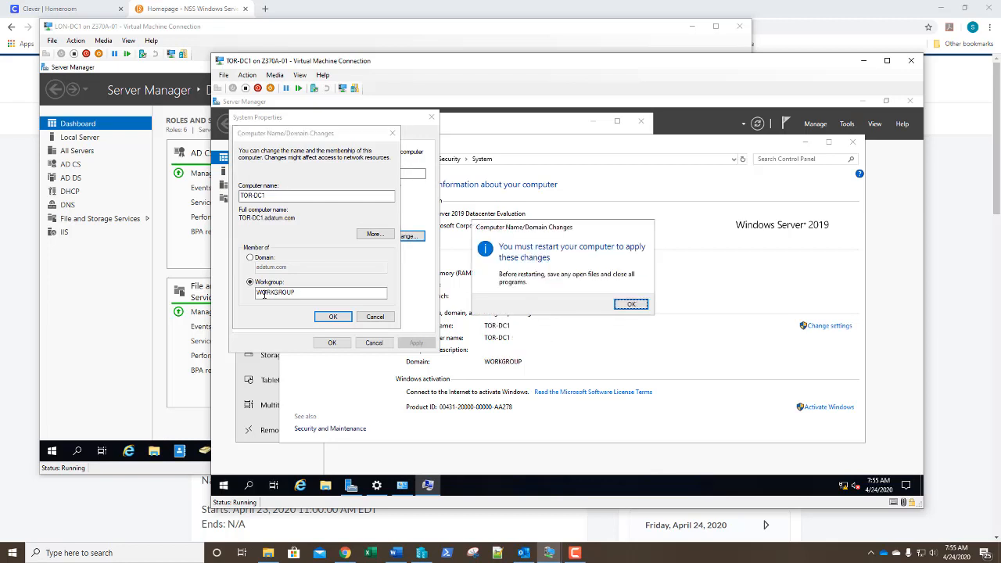
{"action": "key", "text": "Return"}
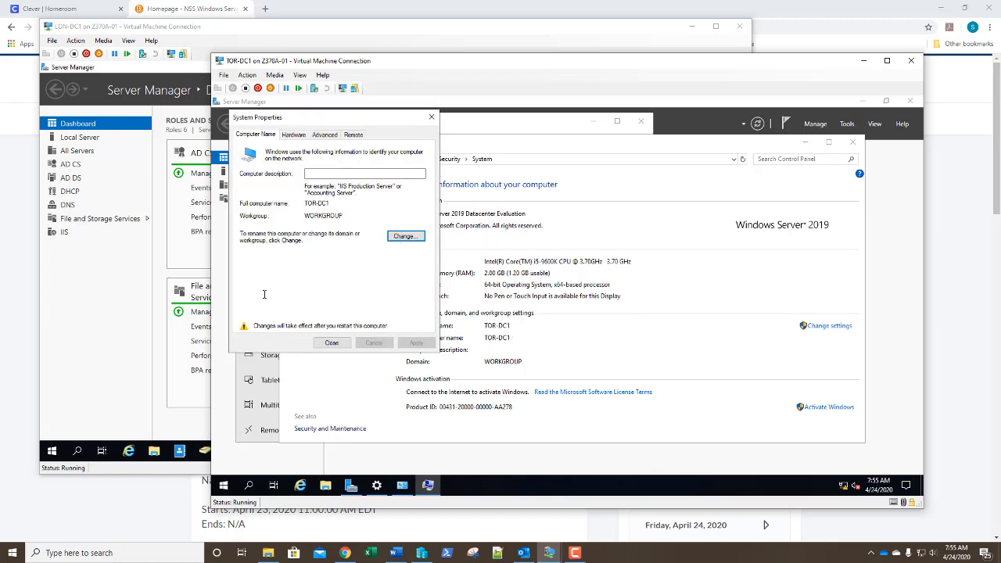
{"action": "key", "text": "Return"}
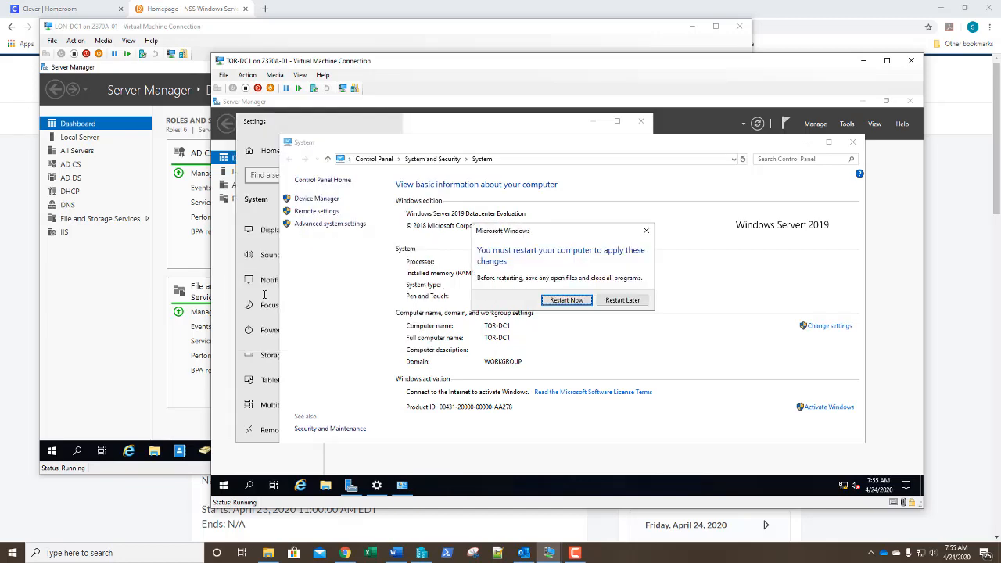
Restart TOR-DC1 now and sign back in as the local Administrator
{"action": "key", "text": "Return"}
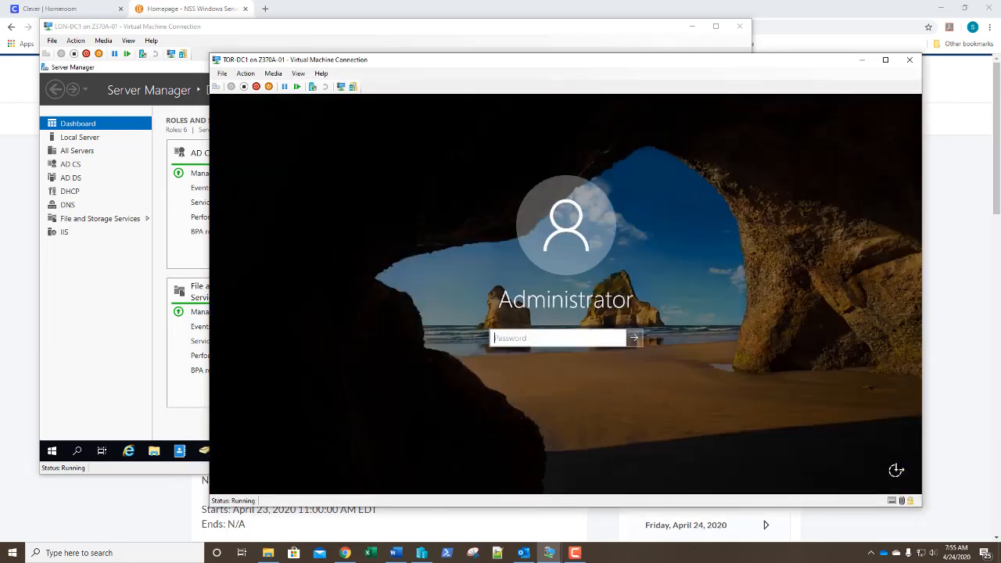
{"action": "type", "text": "••••••••"}
{"action": "key", "text": "Return"}
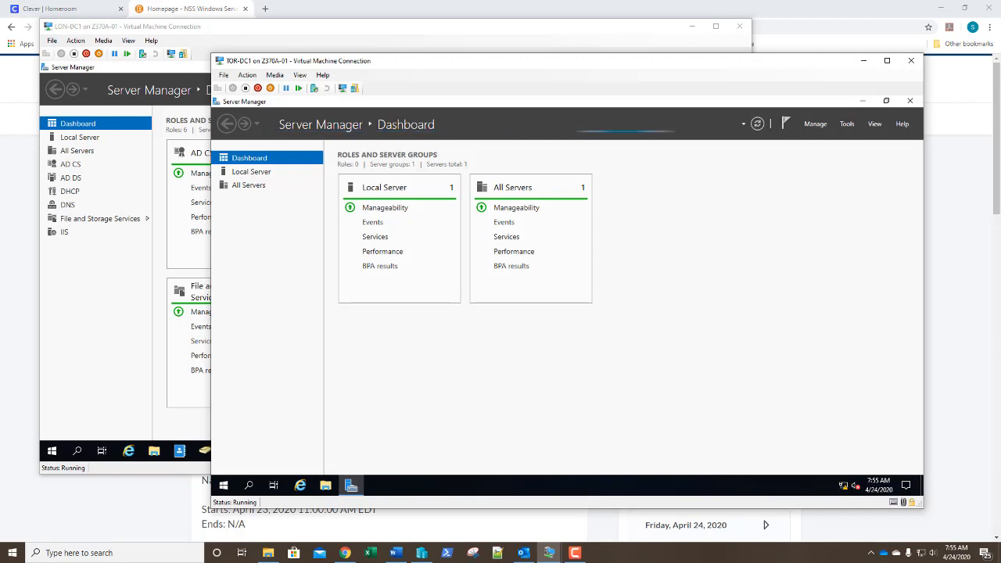
Start Add Roles and Features as a role-based installation on the current server
{"action": "left_click", "coordinate": [818, 125]}
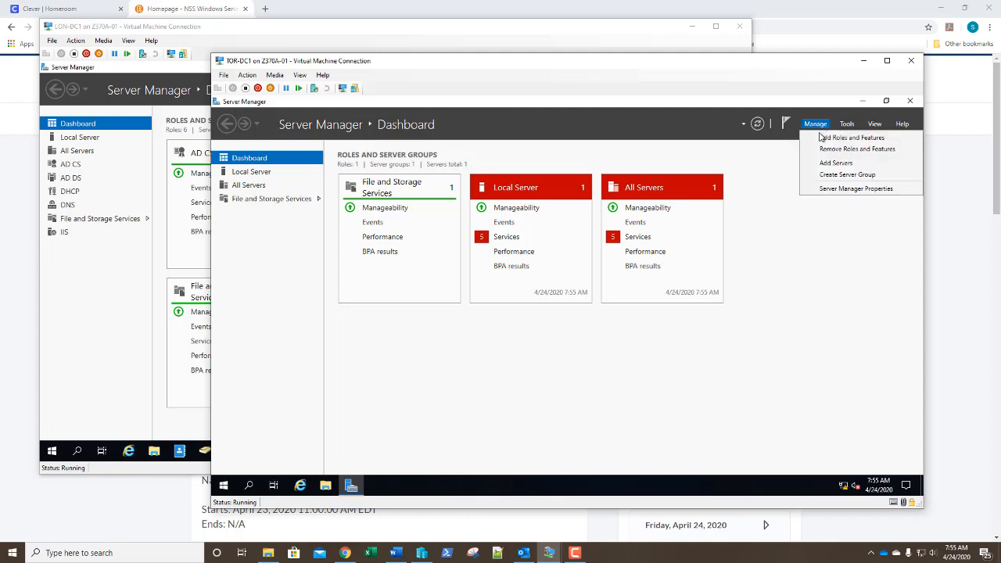
{"action": "left_click", "coordinate": [821, 139]}
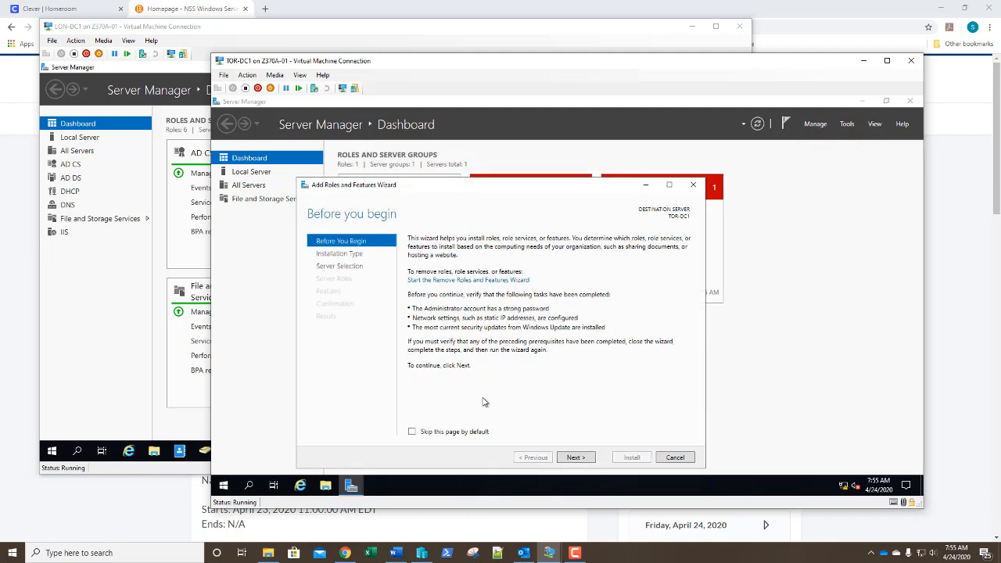
{"action": "left_click", "coordinate": [585, 460]}
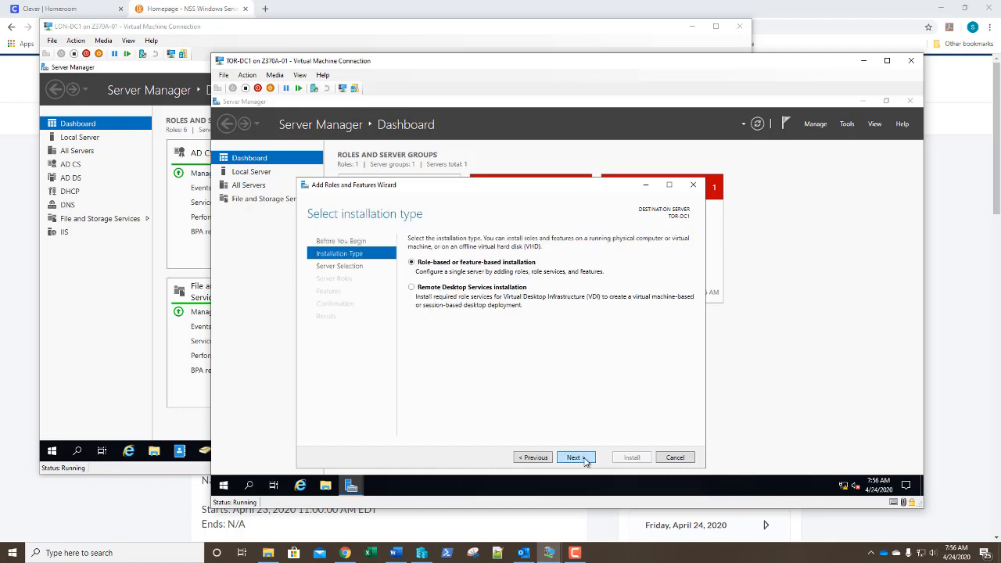
{"action": "left_click", "coordinate": [585, 461]}
{"action": "left_click", "coordinate": [585, 460]}
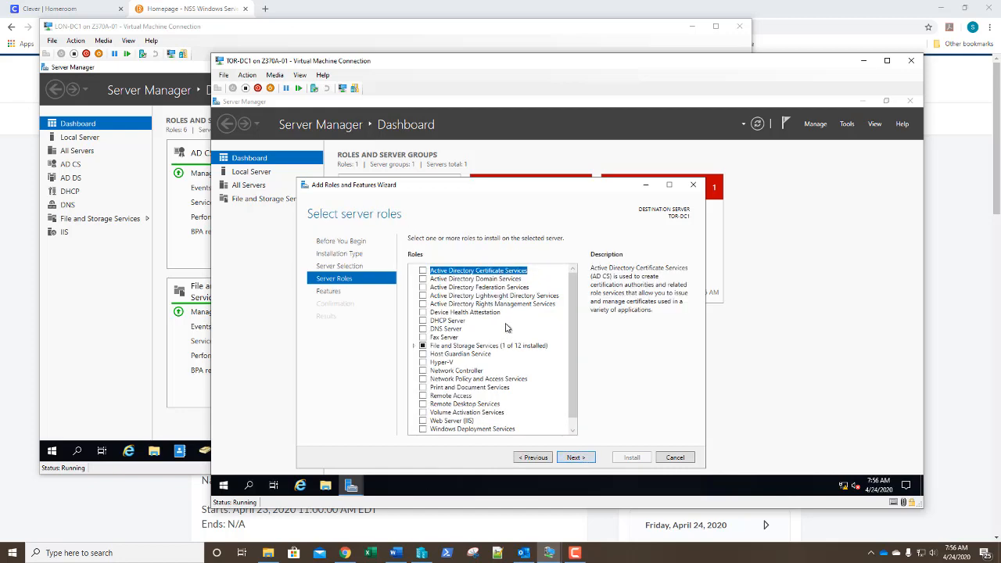
Install Active Directory Domain Services with its required features, then launch Computer Management
{"action": "left_click", "coordinate": [423, 280]}
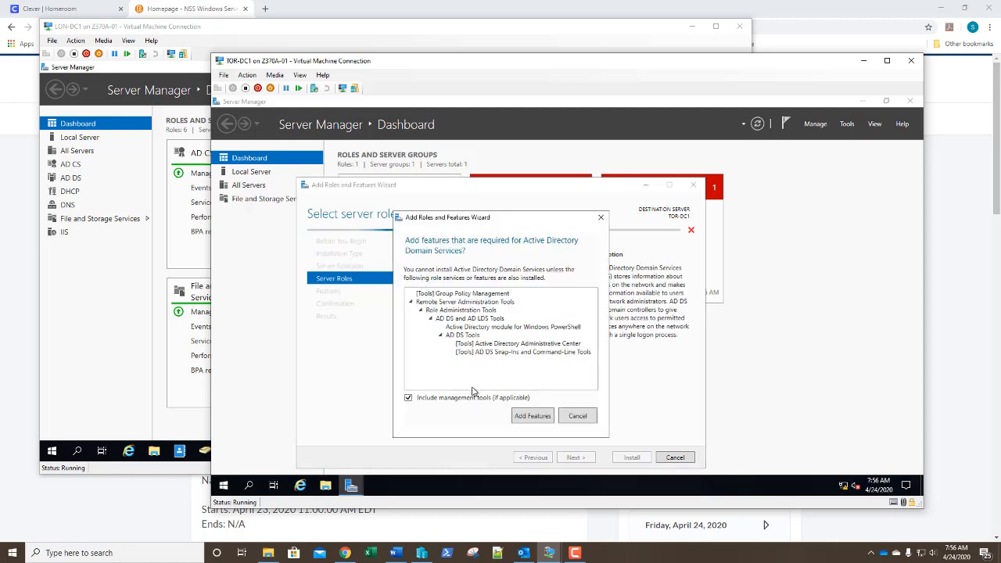
{"action": "left_click", "coordinate": [533, 417]}
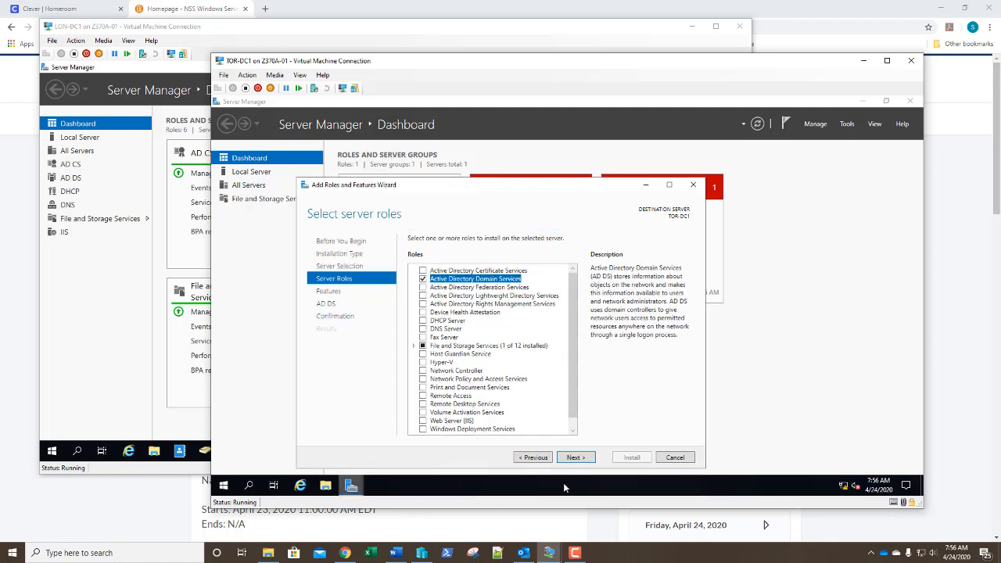
{"action": "left_click", "coordinate": [575, 459]}
{"action": "left_click", "coordinate": [576, 459]}
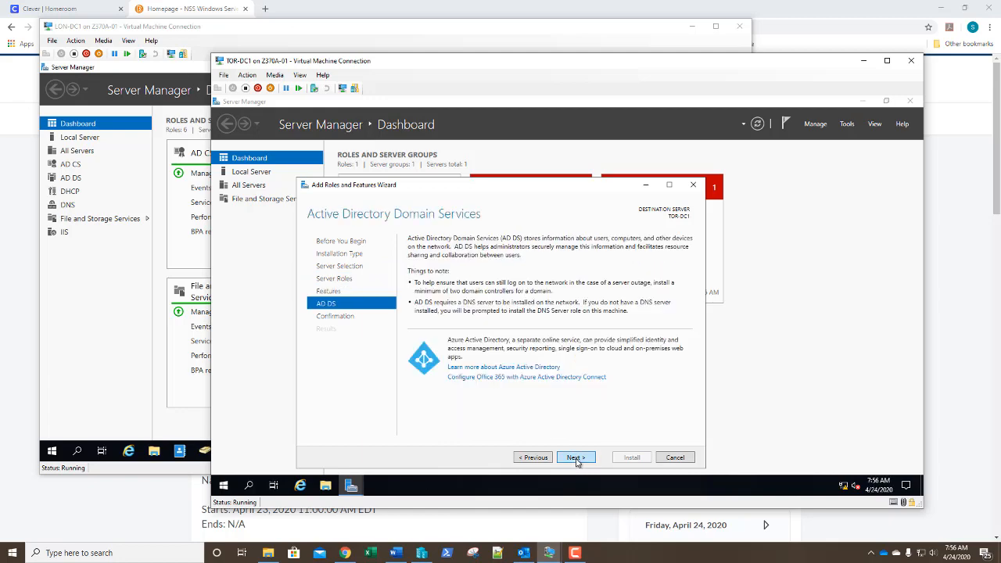
{"action": "left_click", "coordinate": [577, 459]}
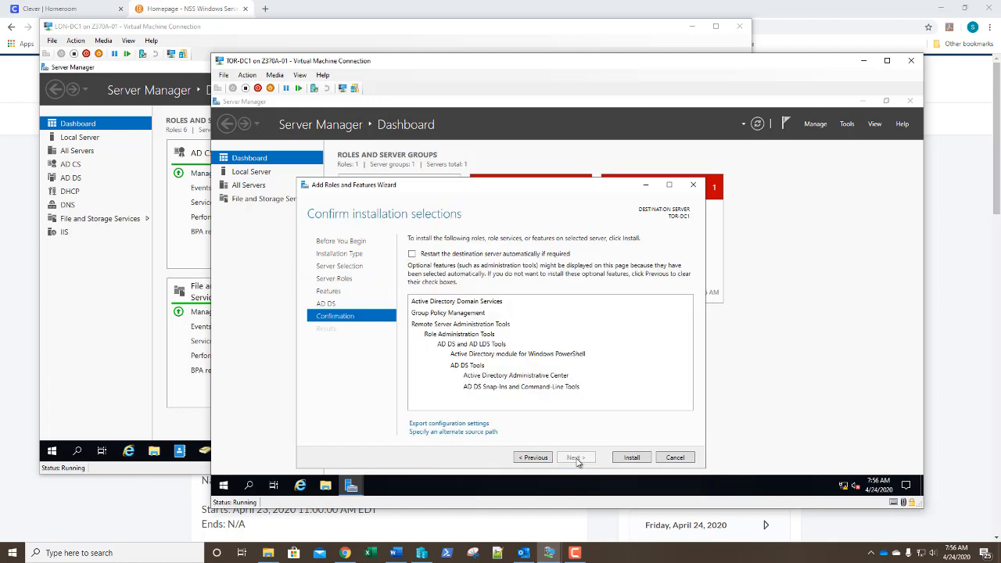
{"action": "left_click", "coordinate": [628, 458]}
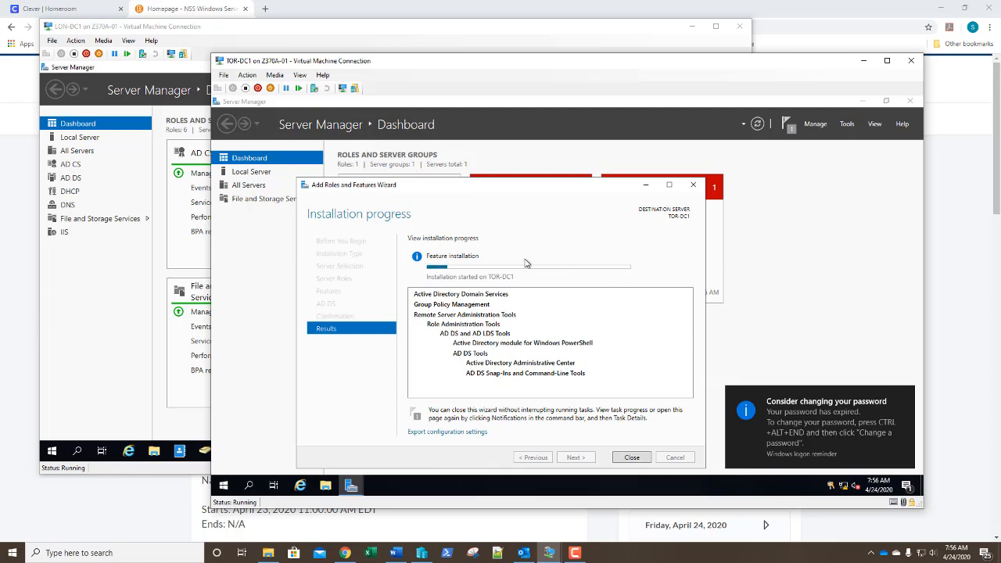
{"action": "left_click", "coordinate": [848, 126]}
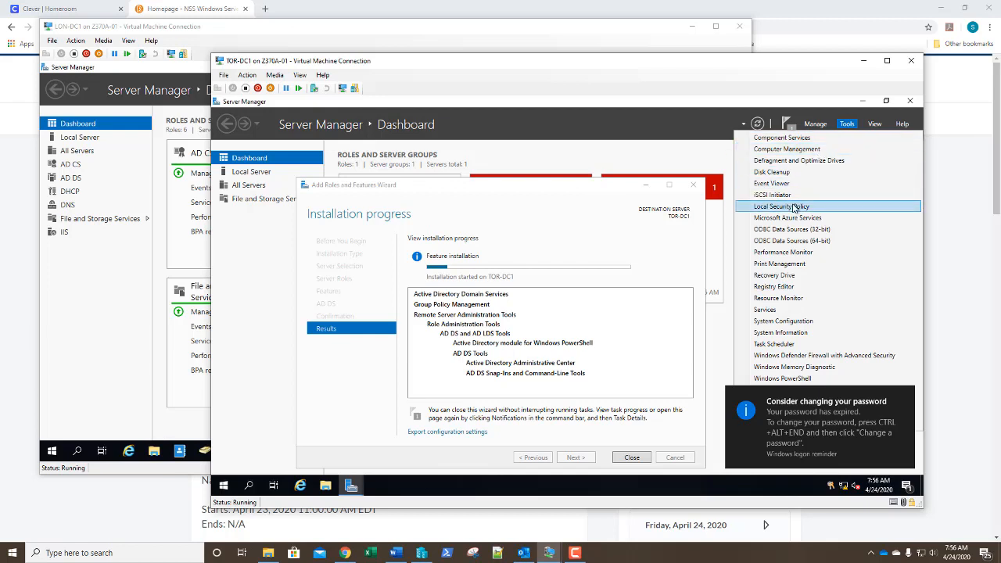
{"action": "left_click", "coordinate": [787, 150]}
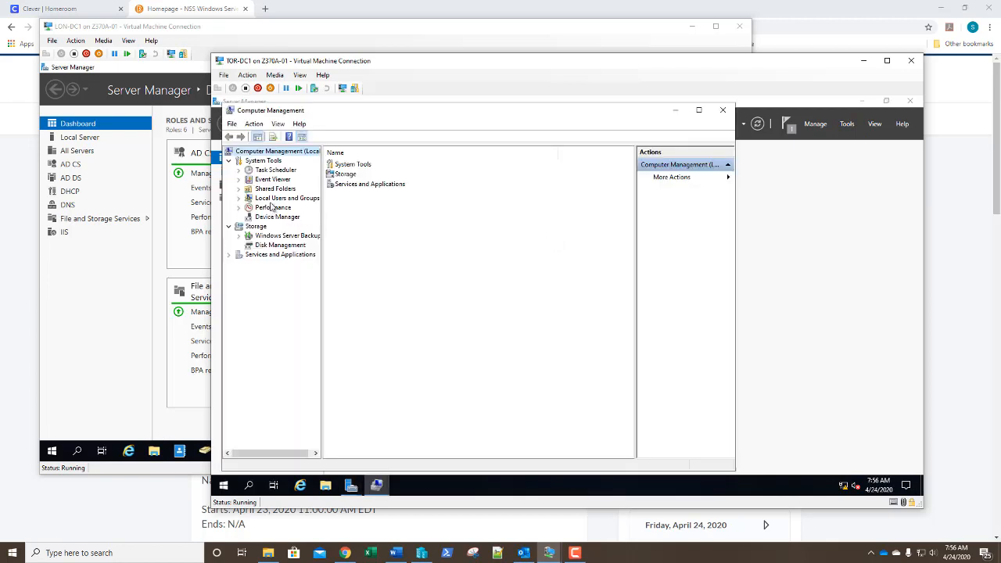
Set a new password for the local Administrator account under Local Users and Groups
{"action": "left_click", "coordinate": [239, 199]}
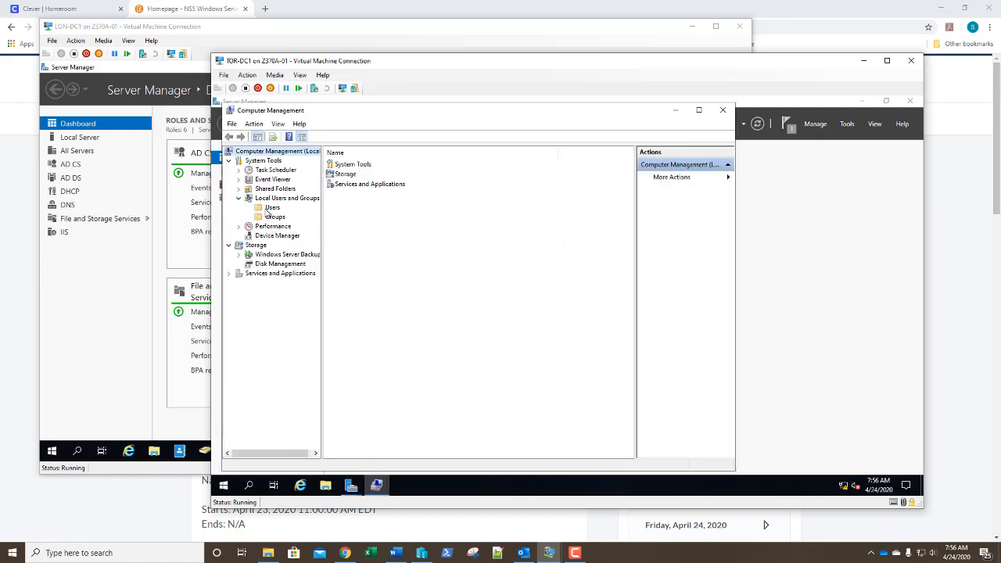
{"action": "left_click", "coordinate": [270, 208]}
{"action": "left_click", "coordinate": [354, 167]}
{"action": "right_click", "coordinate": [356, 167]}
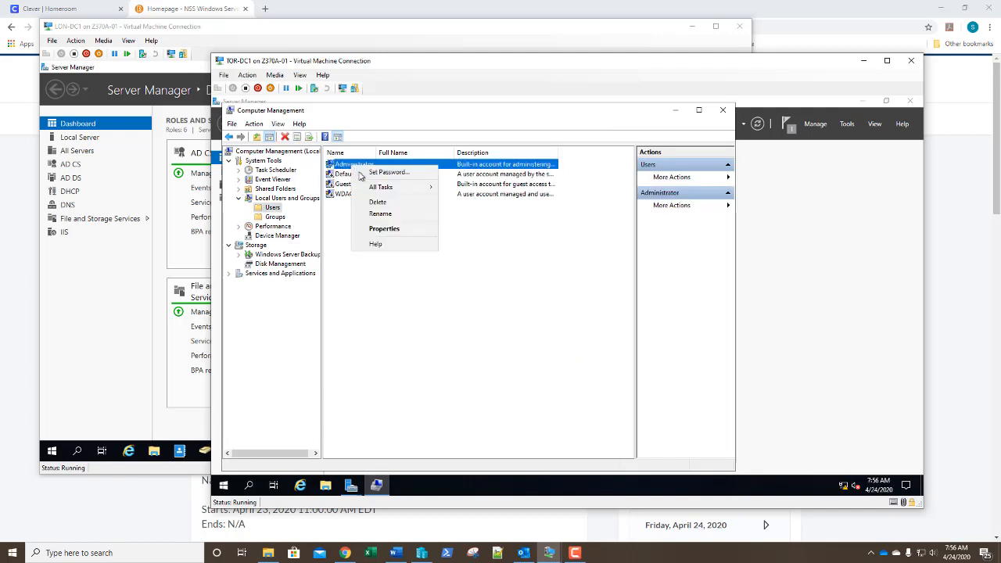
{"action": "left_click", "coordinate": [365, 173]}
{"action": "left_click", "coordinate": [438, 344]}
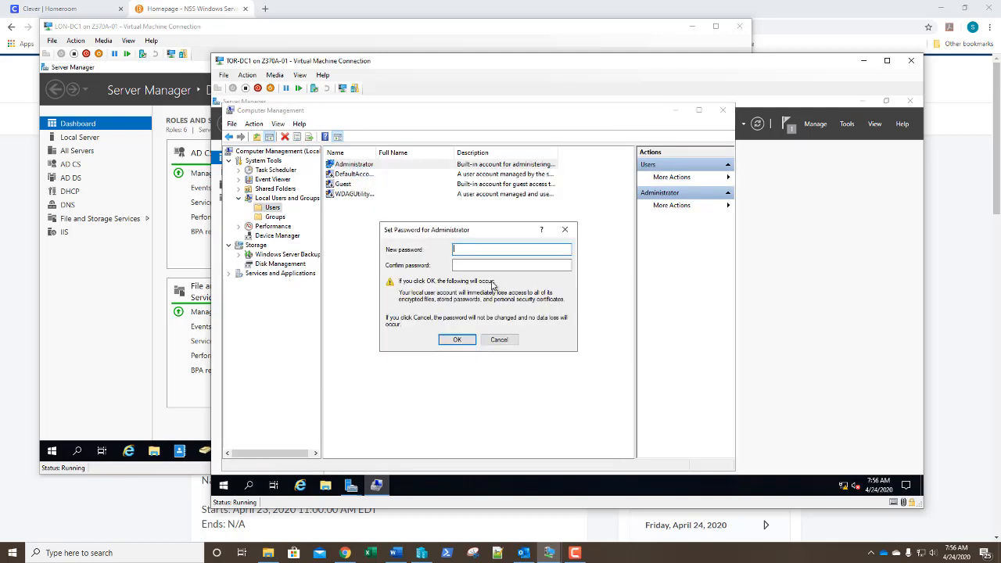
{"action": "type", "text": "Pa$$w0rd"}
{"action": "key", "text": "Tab"}
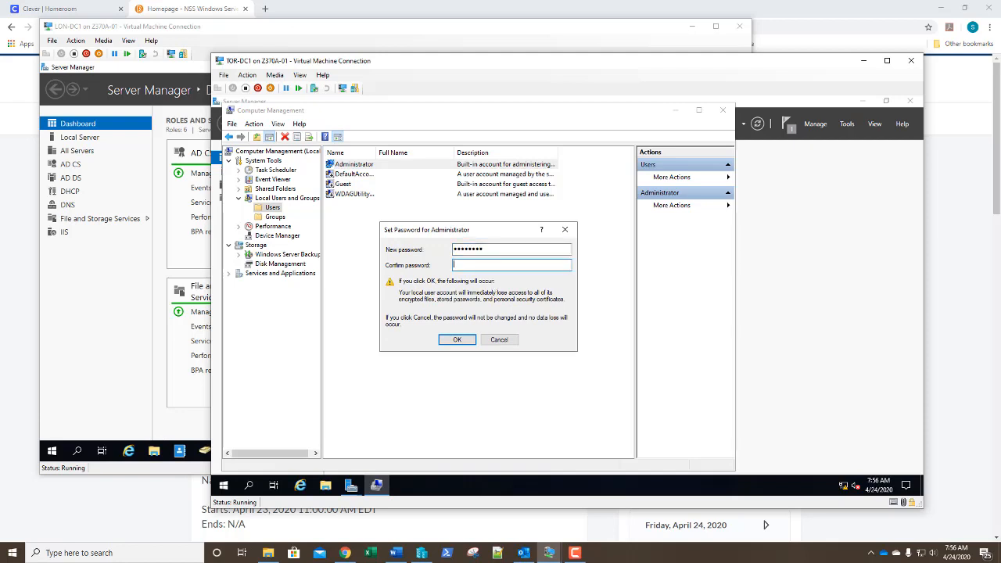
{"action": "type", "text": "Pa$$w0rd"}
{"action": "key", "text": "Return"}
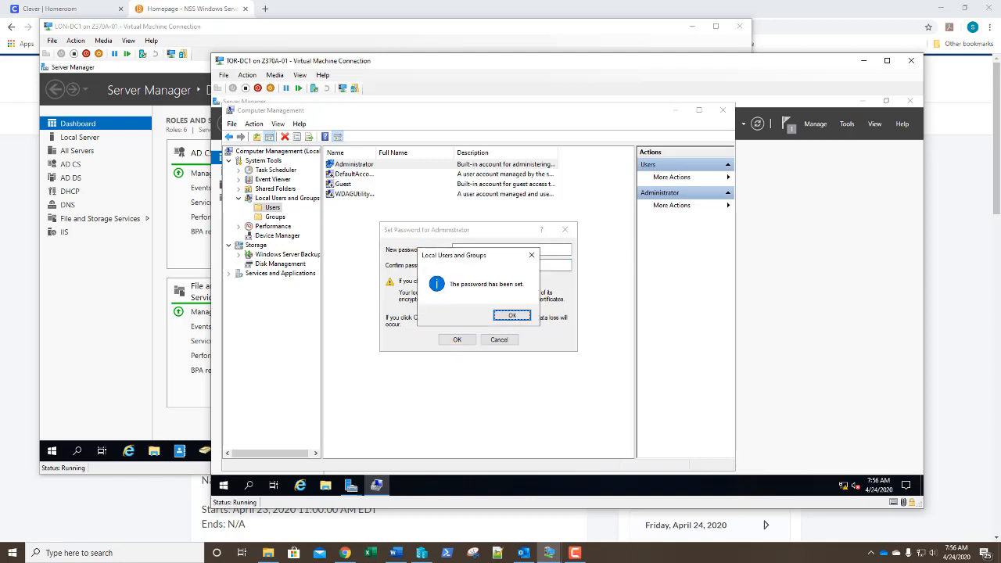
{"action": "left_click", "coordinate": [523, 315]}
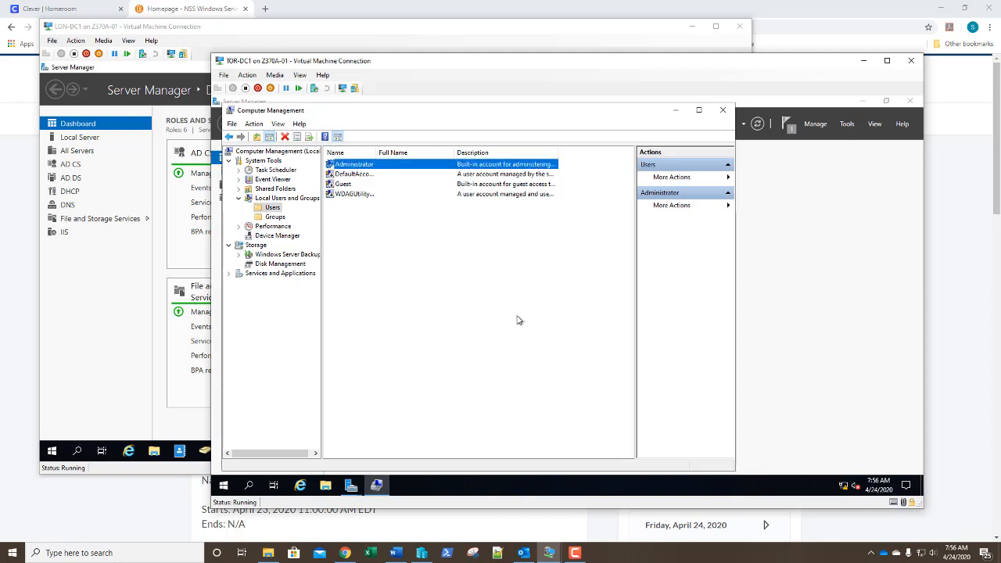
Make the Administrator account's password never expire
{"action": "right_click", "coordinate": [404, 164]}
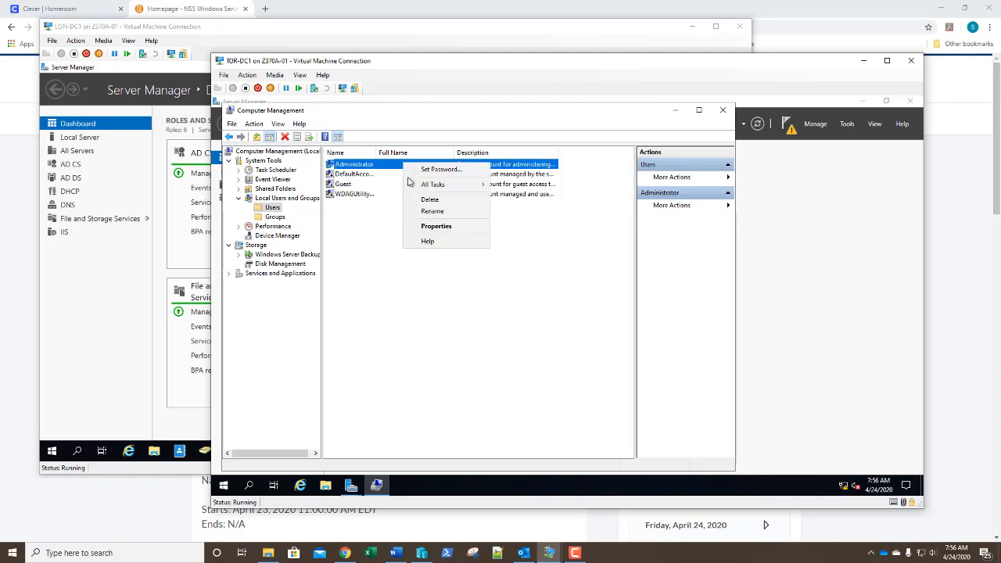
{"action": "left_click", "coordinate": [421, 226]}
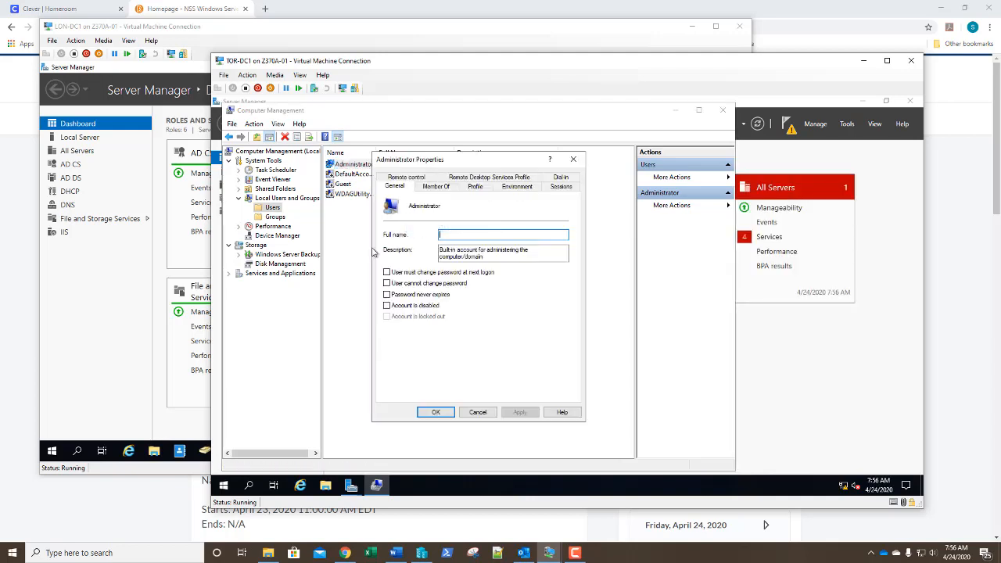
{"action": "left_click", "coordinate": [387, 295]}
{"action": "left_click", "coordinate": [436, 412]}
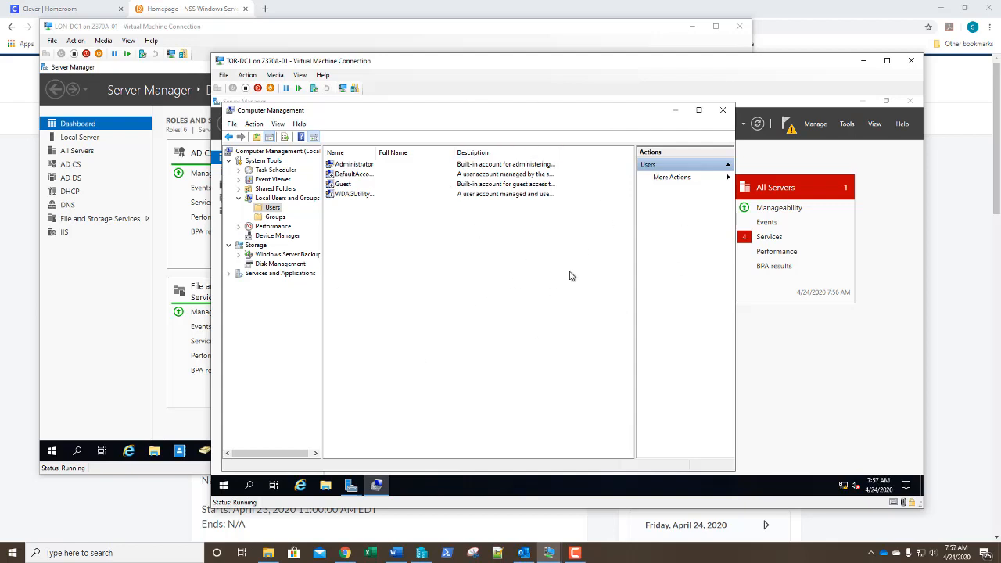
Start promoting TOR-DC1 as a new forest with root domain contoso.com
{"action": "left_click", "coordinate": [723, 112]}
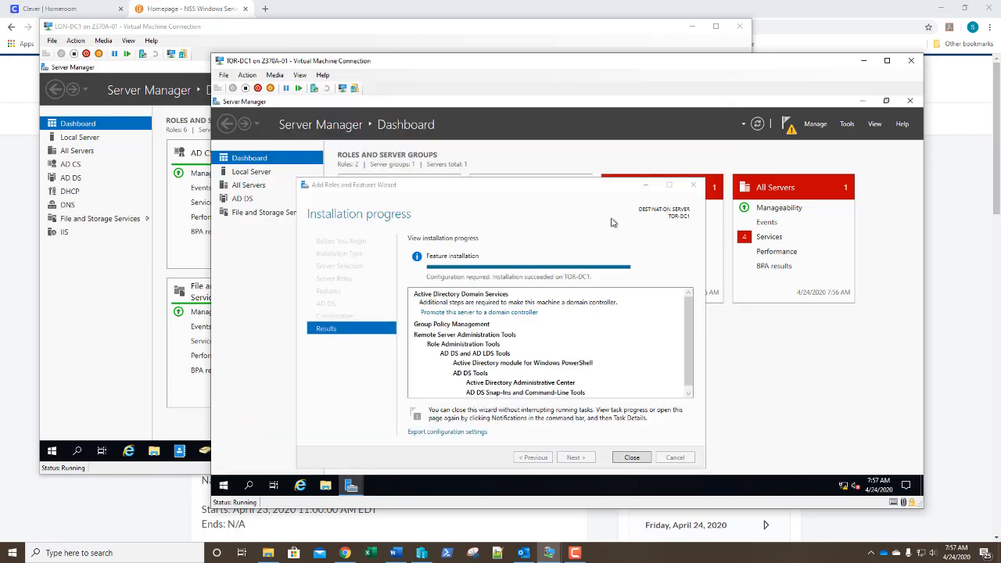
{"action": "left_click", "coordinate": [482, 315]}
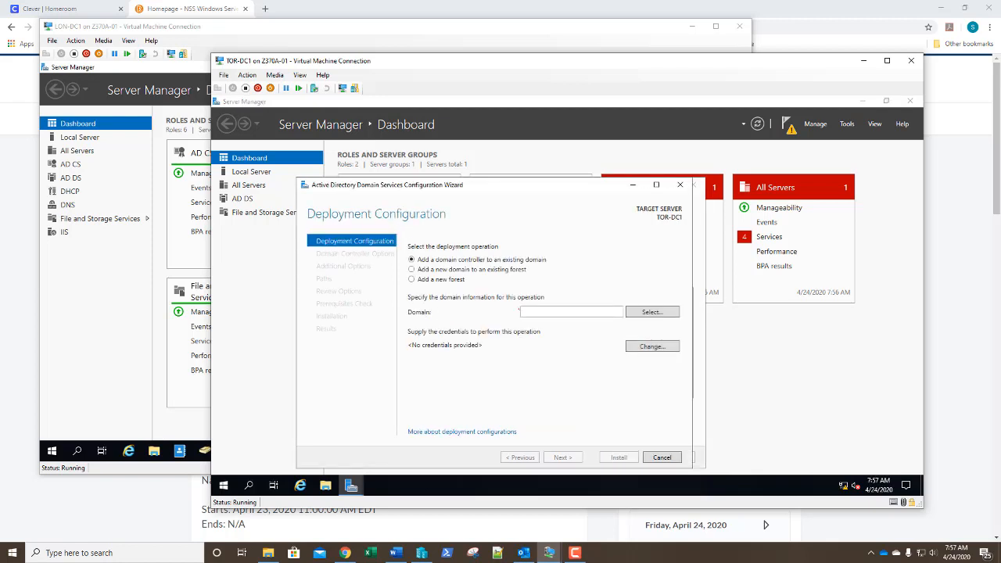
{"action": "left_click", "coordinate": [411, 281]}
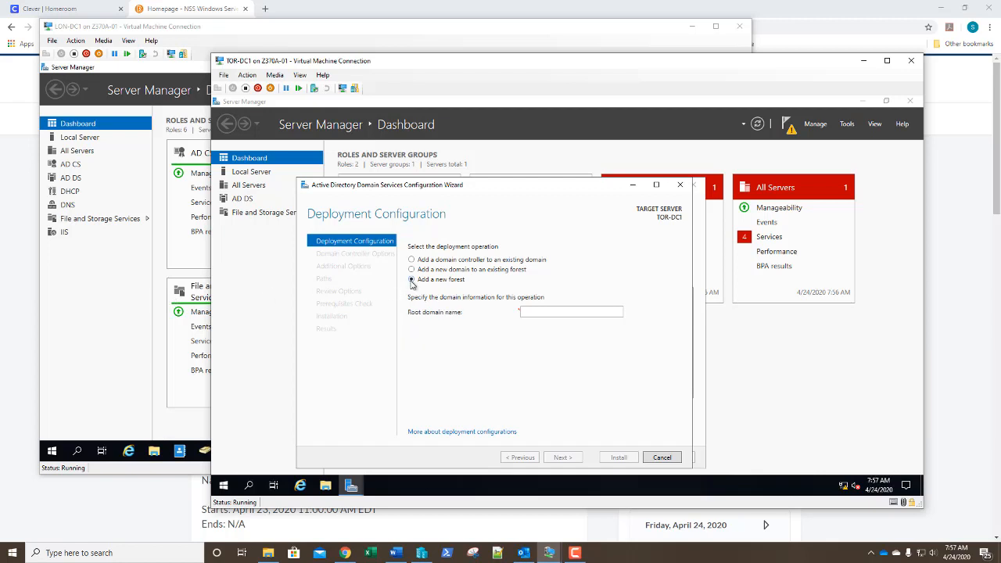
{"action": "left_click", "coordinate": [532, 312]}
{"action": "type", "text": "con"}
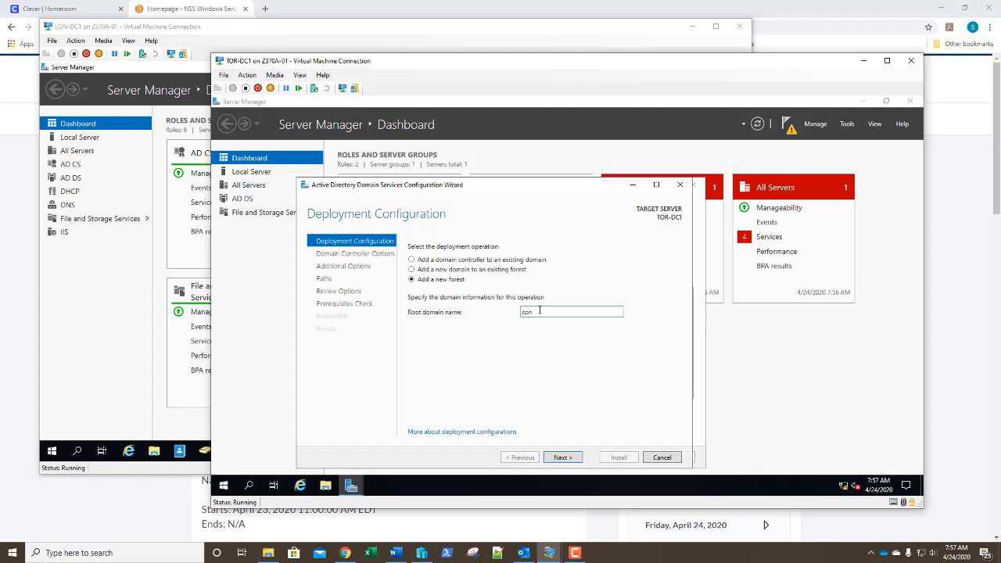
{"action": "type", "text": "toso.com"}
{"action": "key", "text": "Return"}
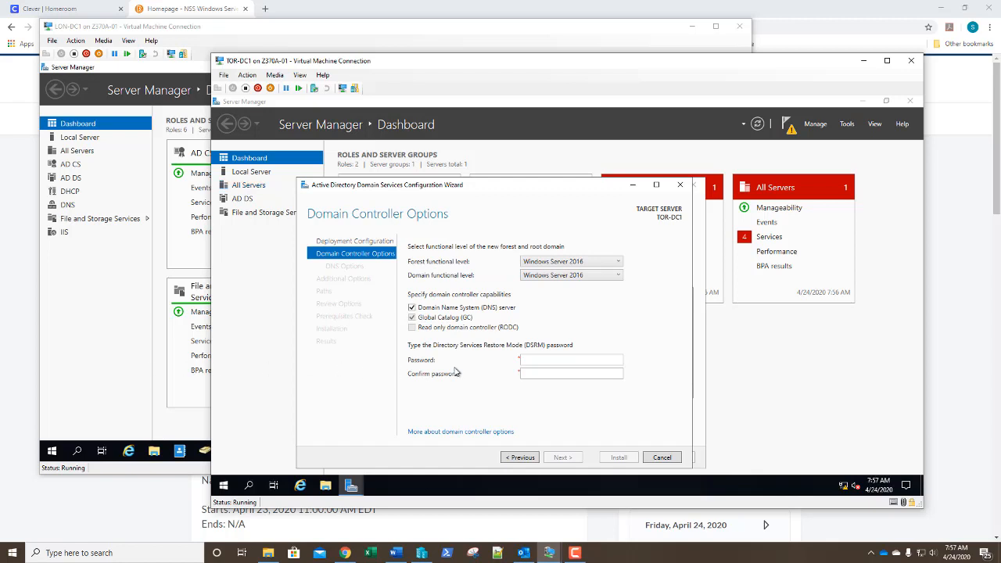
Enter and confirm the DSRM password, then continue to DNS Options
{"action": "left_click", "coordinate": [532, 358]}
{"action": "type", "text": "Pa55w.rd"}
{"action": "key", "text": "Tab"}
{"action": "type", "text": "Pa55w.rd"}
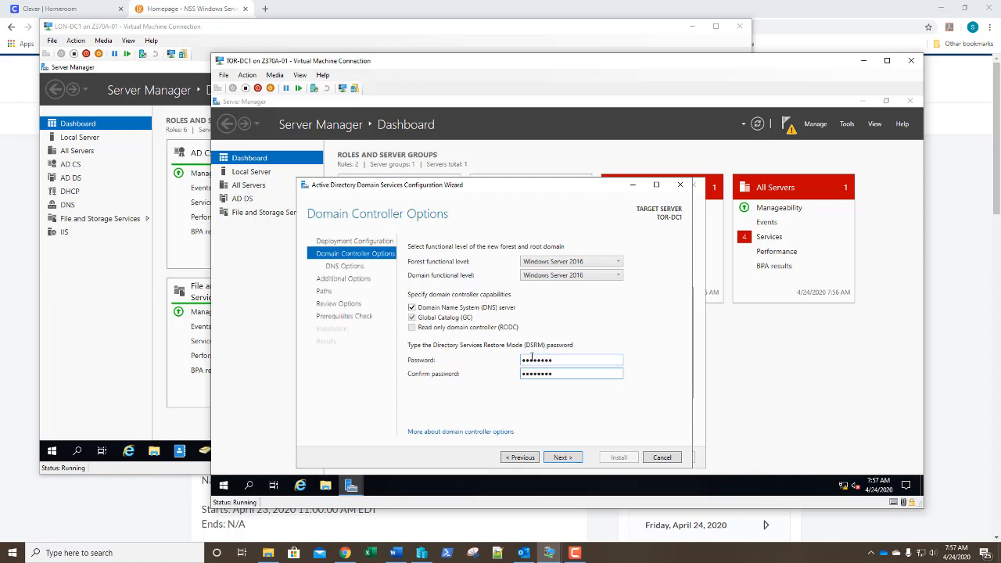
{"action": "key", "text": "Return"}
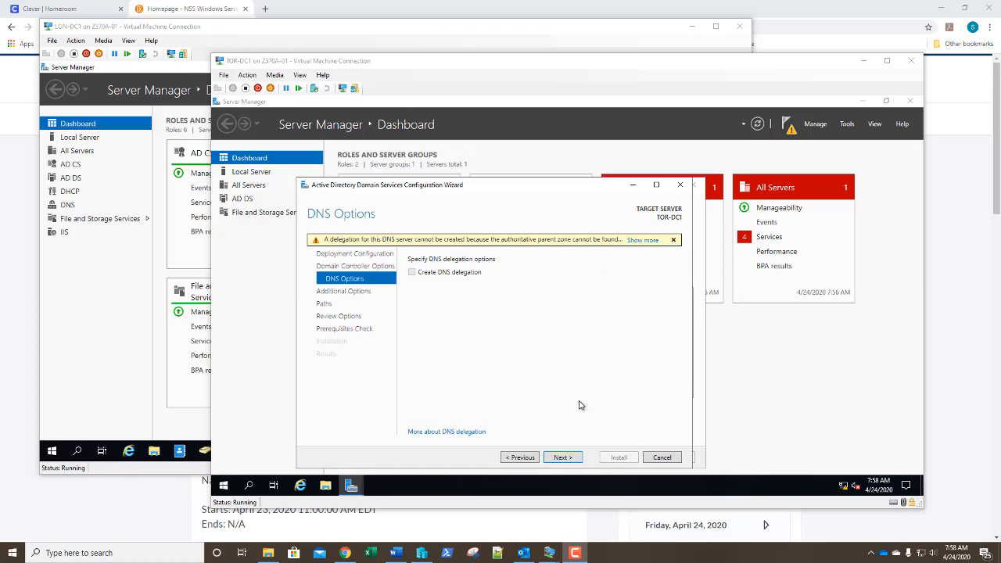
Skip DNS delegation, keep NetBIOS name CONTOSO and default C:\Windows\NTDS and SYSVOL paths
{"action": "left_click", "coordinate": [563, 458]}
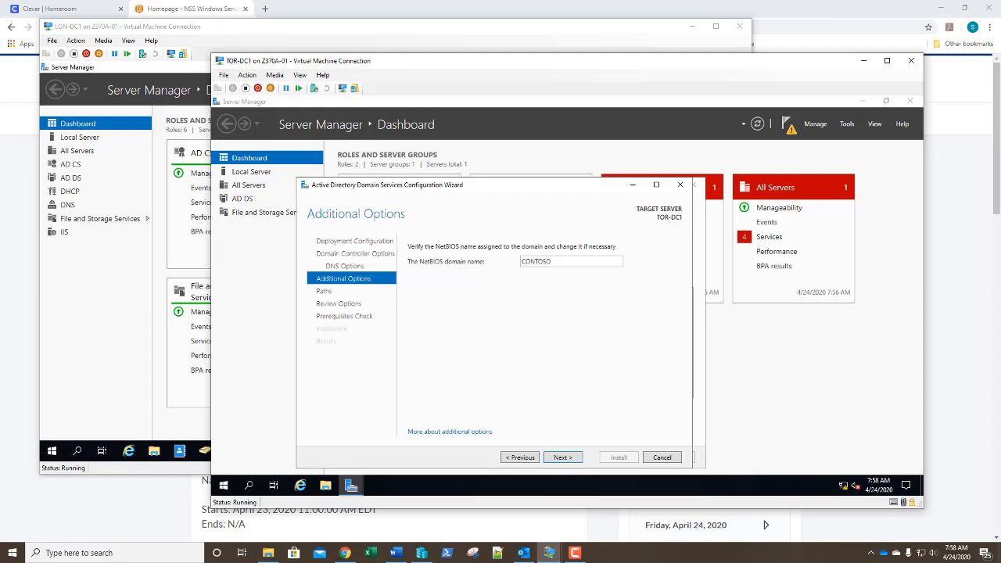
{"action": "left_click", "coordinate": [570, 458]}
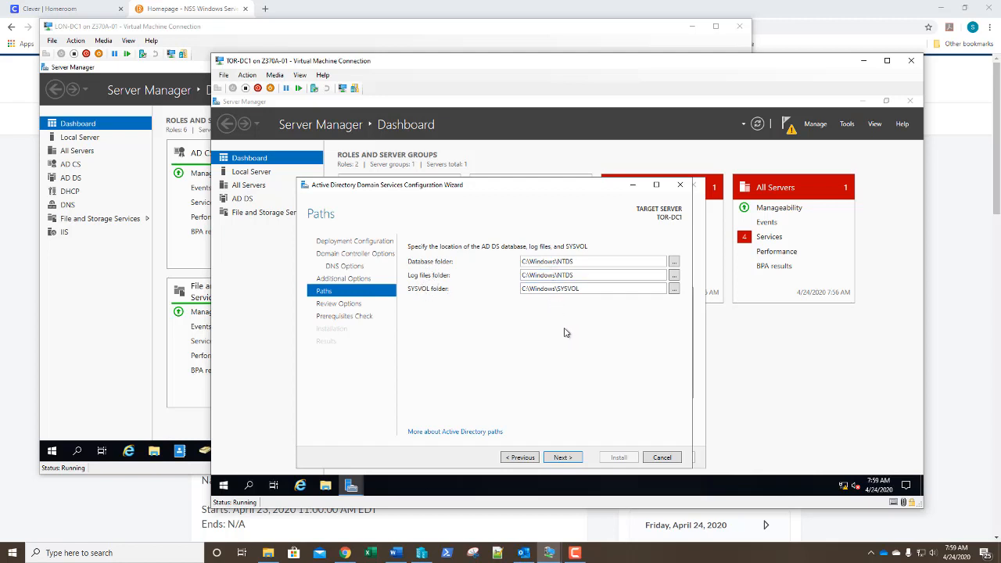
{"action": "left_click", "coordinate": [561, 458]}
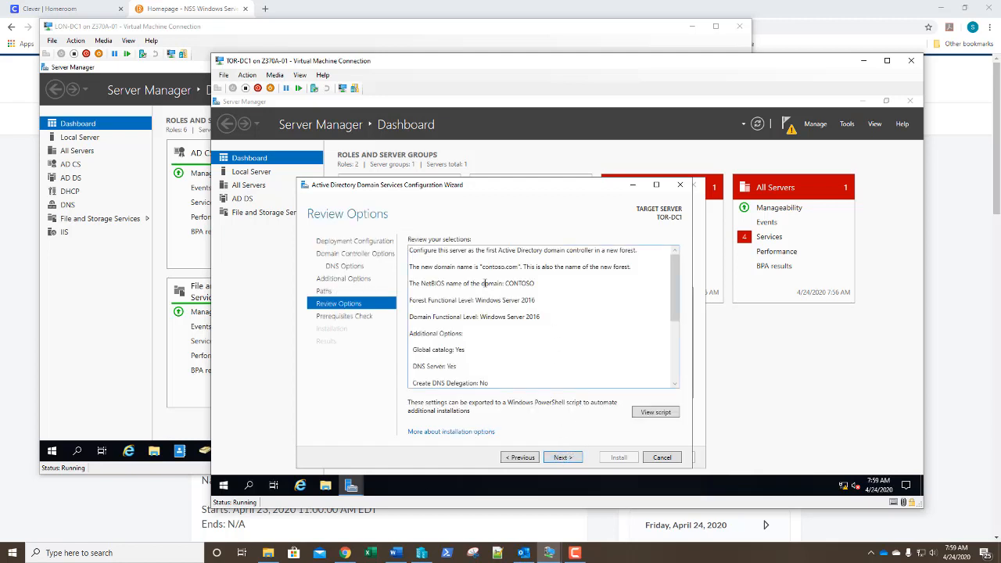
Review the contoso.com forest options summary, then advance until all prerequisite checks pass
{"action": "left_click", "coordinate": [561, 459]}
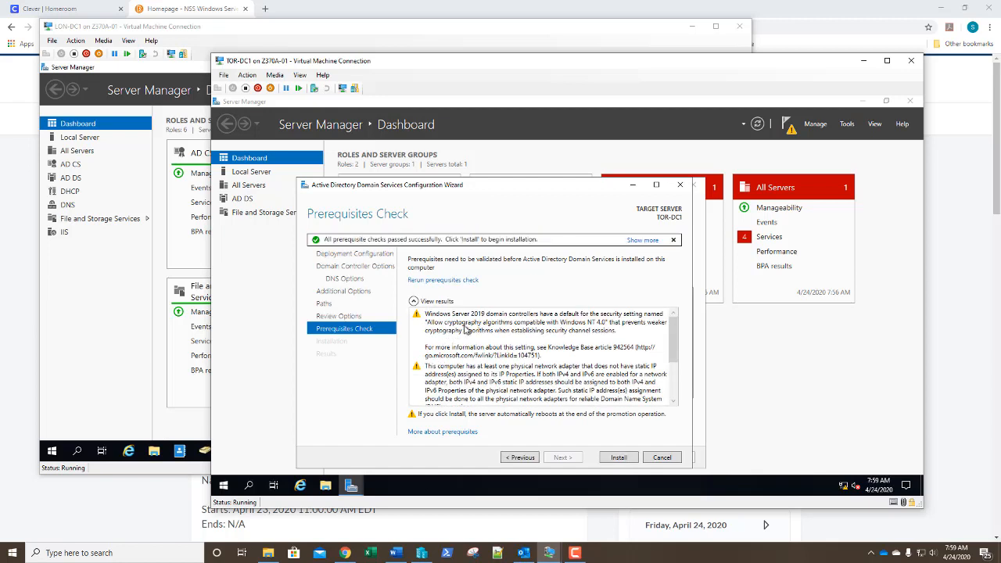
{"action": "left_click", "coordinate": [518, 459]}
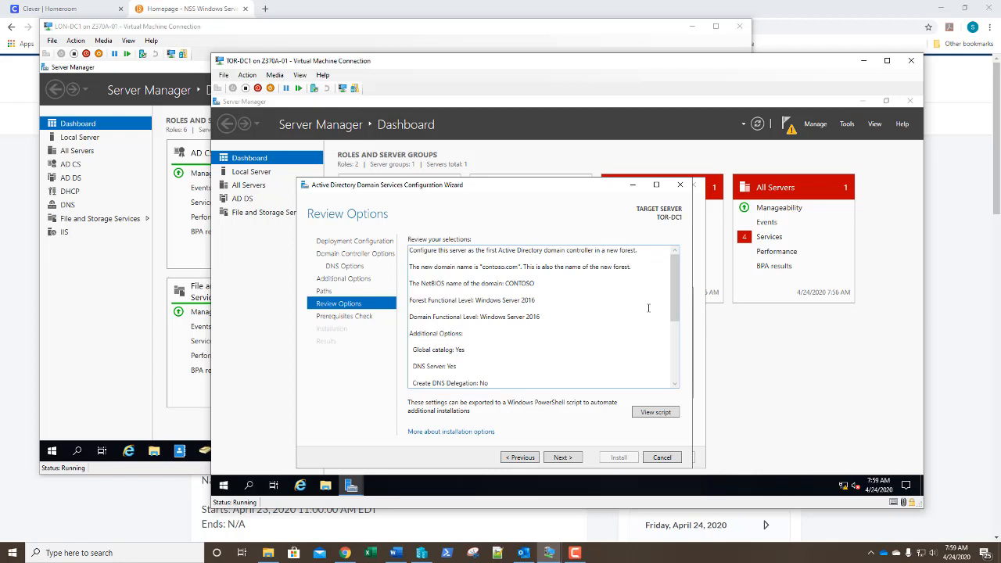
{"action": "left_click_drag", "start_coordinate": [672, 283], "coordinate": [672, 307]}
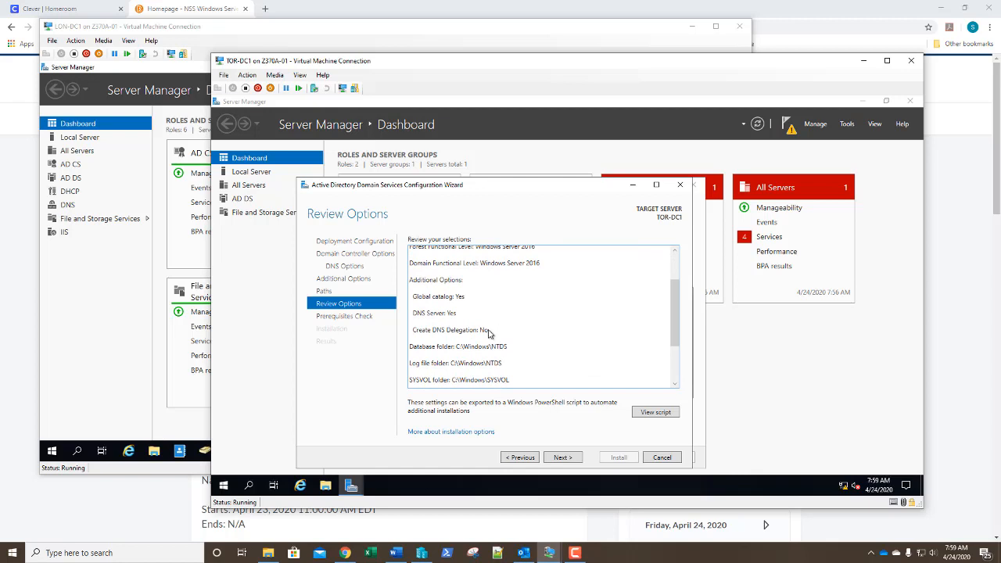
{"action": "key", "text": "ctrl+a"}
{"action": "left_click", "coordinate": [446, 329]}
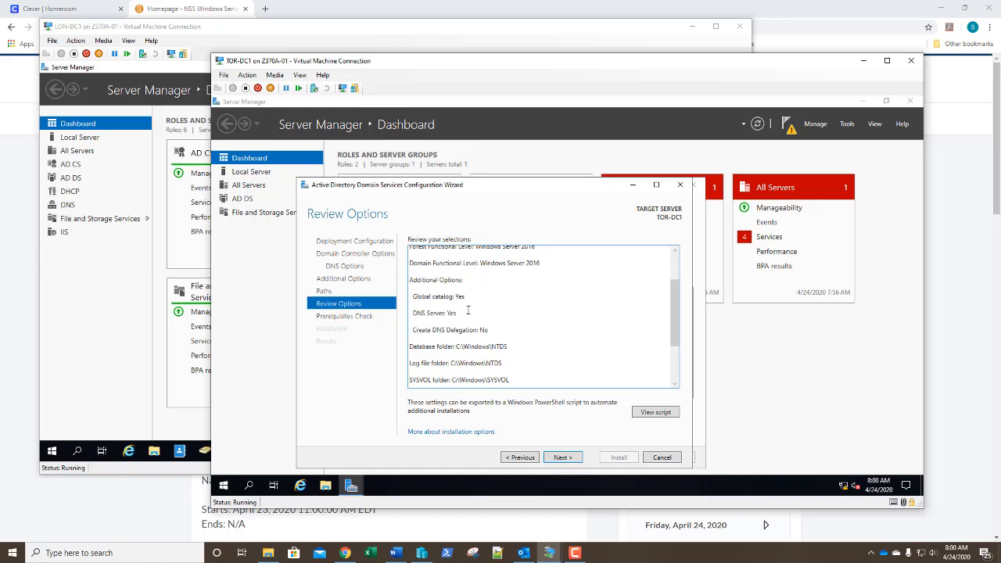
{"action": "left_click", "coordinate": [562, 458]}
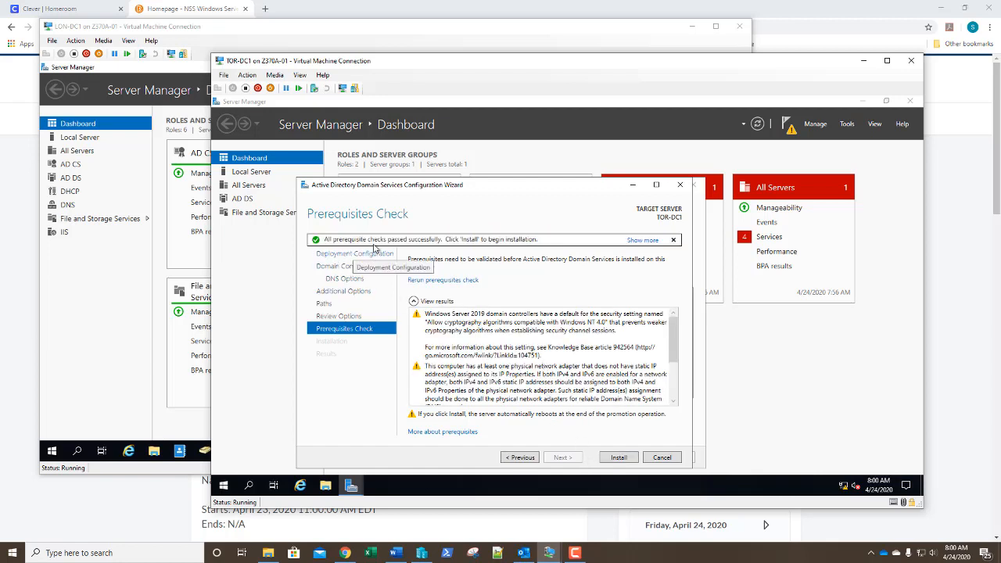
Start the AD DS installation that promotes TOR-DC1 to a contoso.com domain controller
{"action": "left_click", "coordinate": [619, 457]}
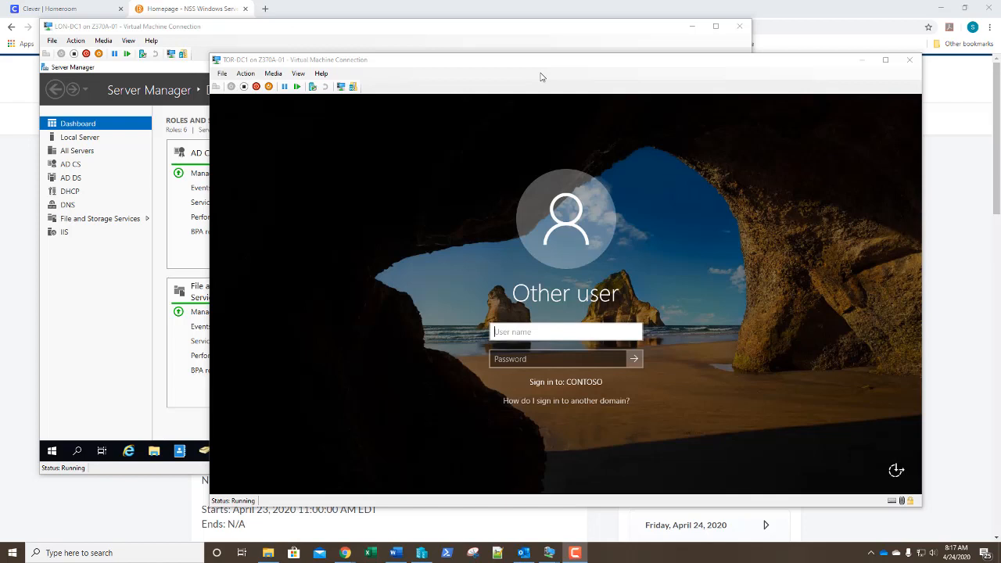
Sign in to TOR-DC1 as administrator with the domain administrator password
{"action": "left_click", "coordinate": [541, 77]}
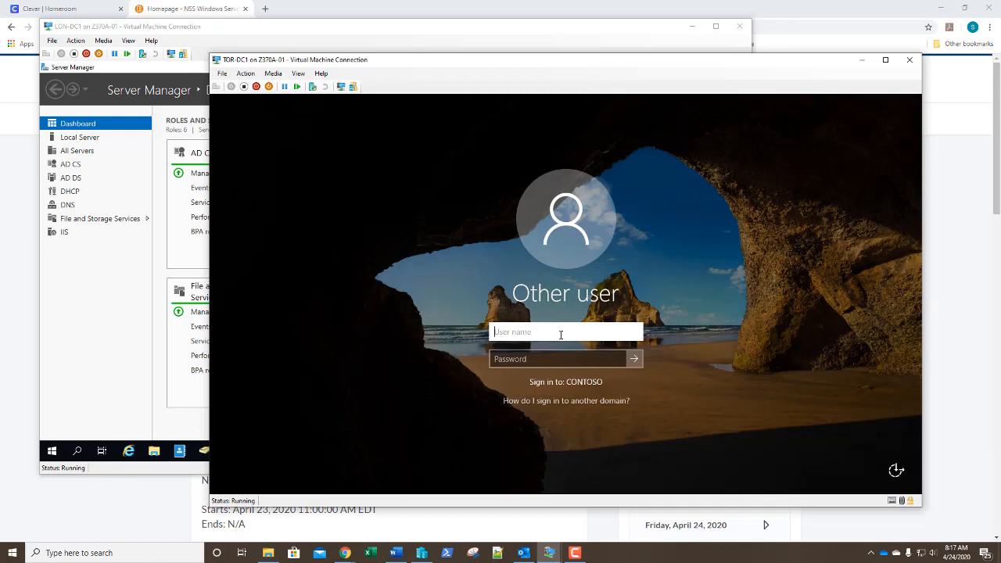
{"action": "type", "text": "administrator"}
{"action": "key", "text": "Tab"}
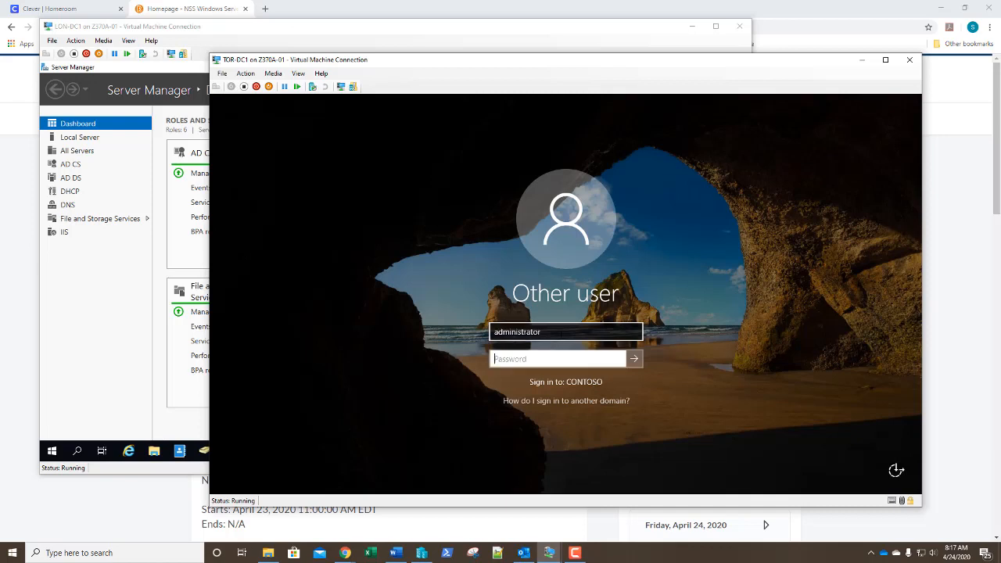
{"action": "type", "text": "Pa55w.rd"}
{"action": "key", "text": "Return"}
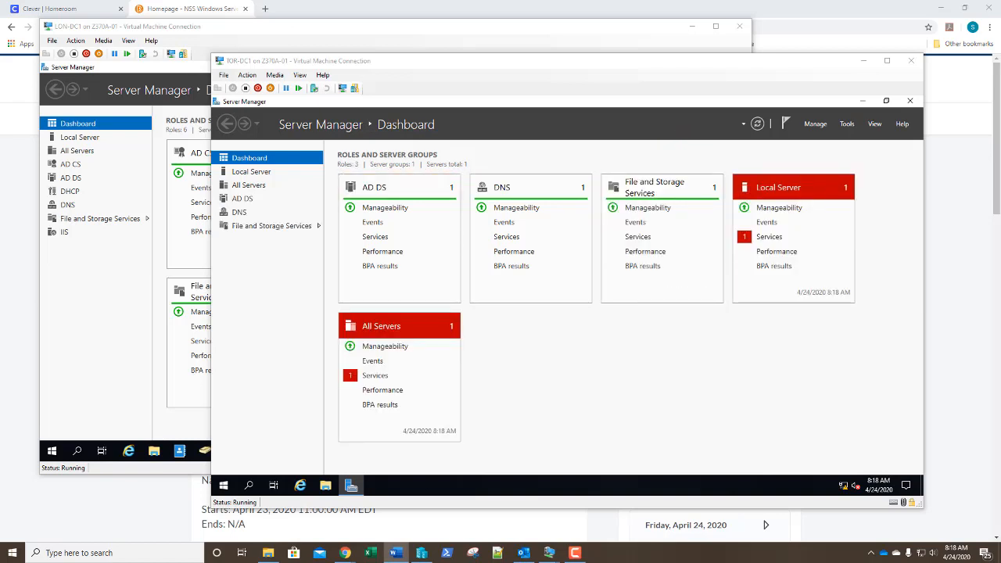
{"action": "left_click", "coordinate": [847, 125]}
{"action": "left_click", "coordinate": [847, 128]}
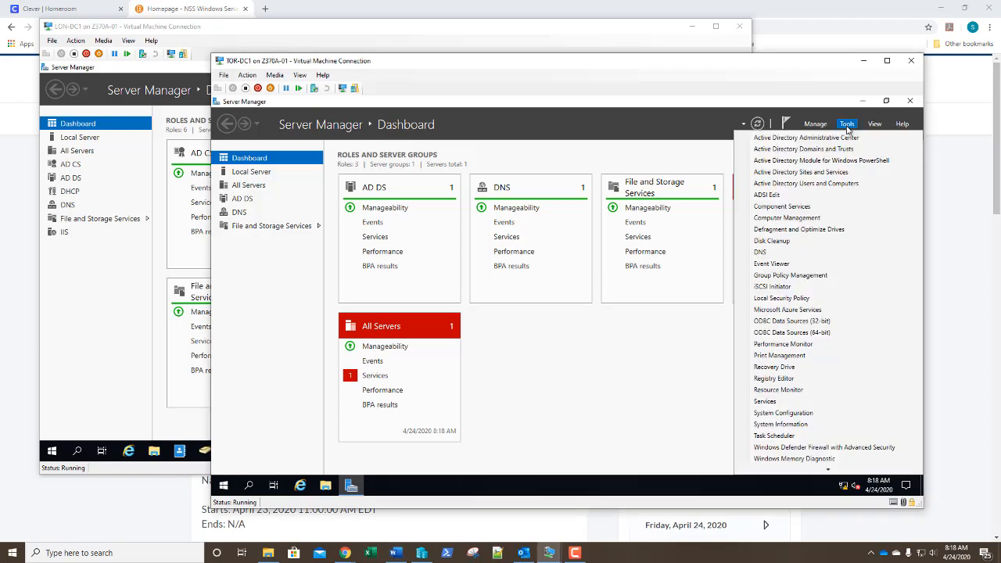
{"action": "left_click", "coordinate": [811, 185]}
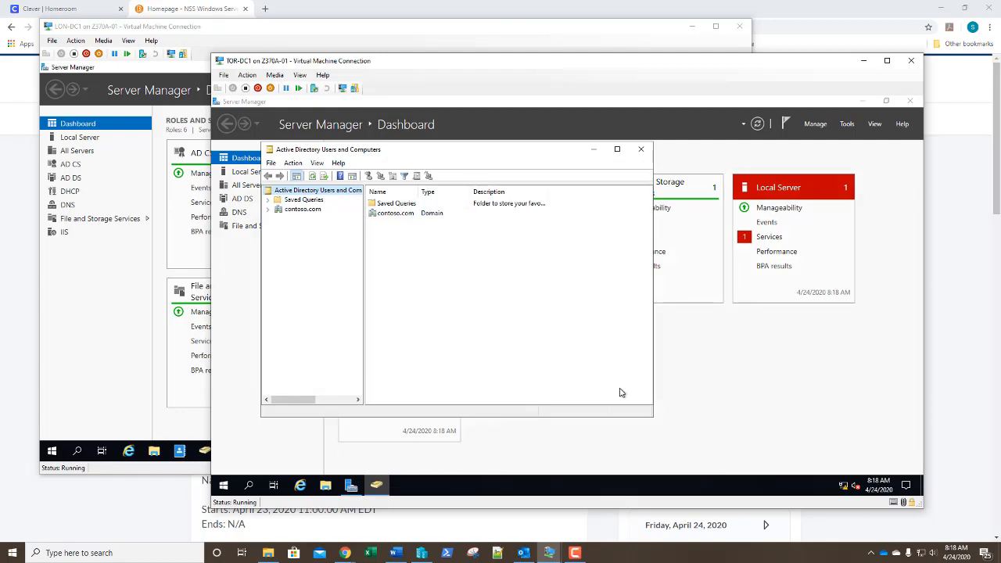
{"action": "left_click_drag", "start_coordinate": [651, 415], "coordinate": [831, 457]}
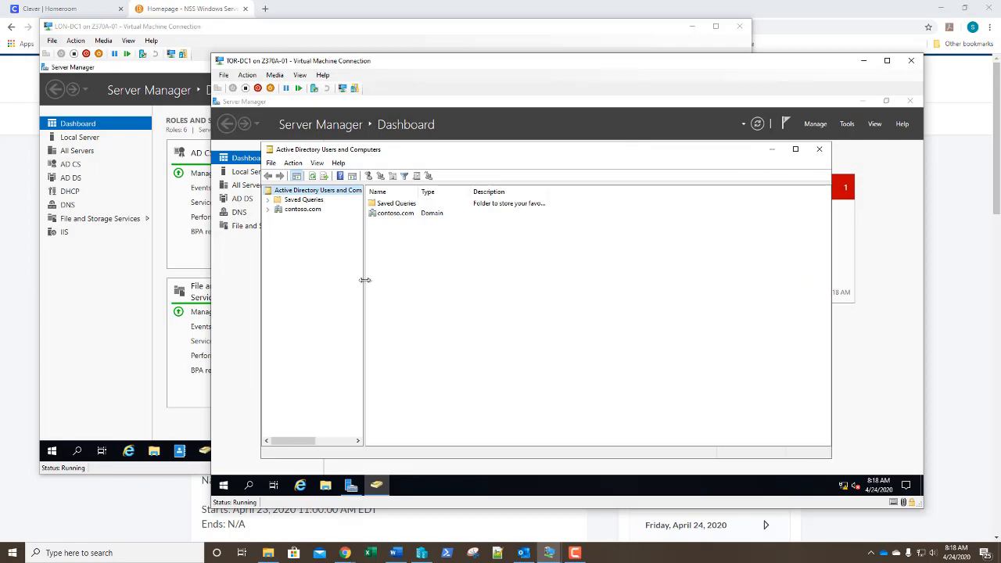
{"action": "left_click_drag", "start_coordinate": [365, 280], "coordinate": [416, 290]}
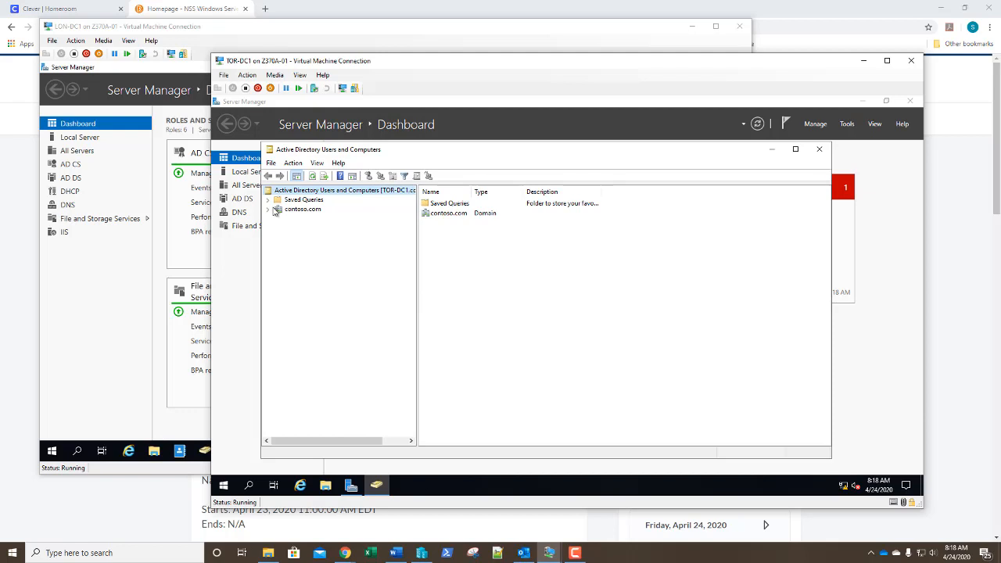
{"action": "left_click", "coordinate": [268, 210]}
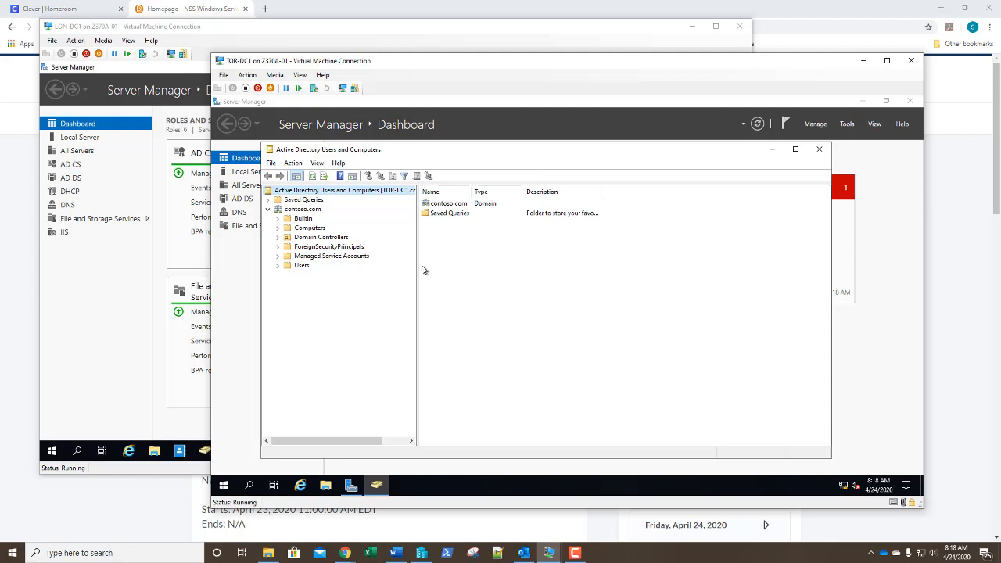
{"action": "left_click", "coordinate": [329, 239]}
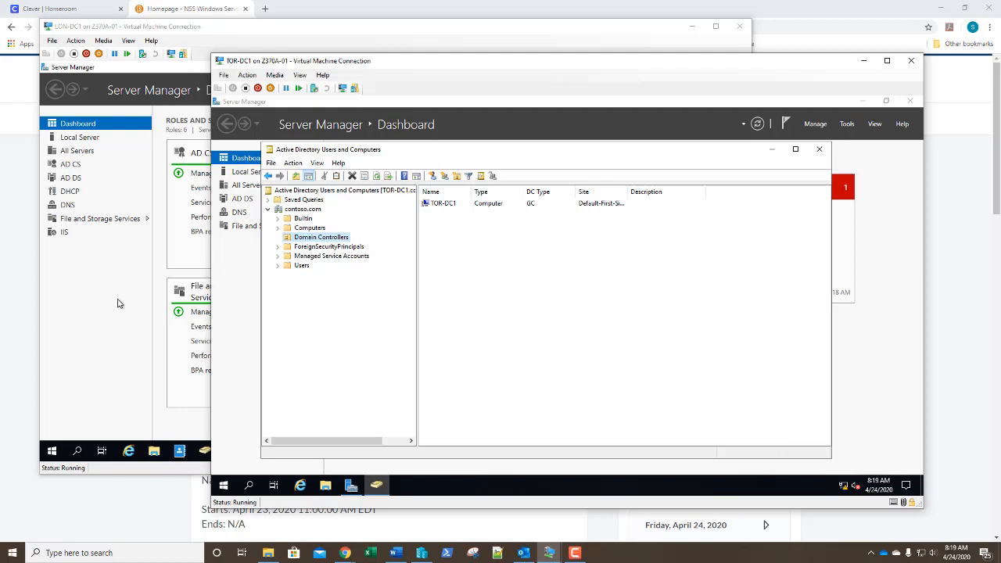
{"action": "left_click", "coordinate": [818, 150]}
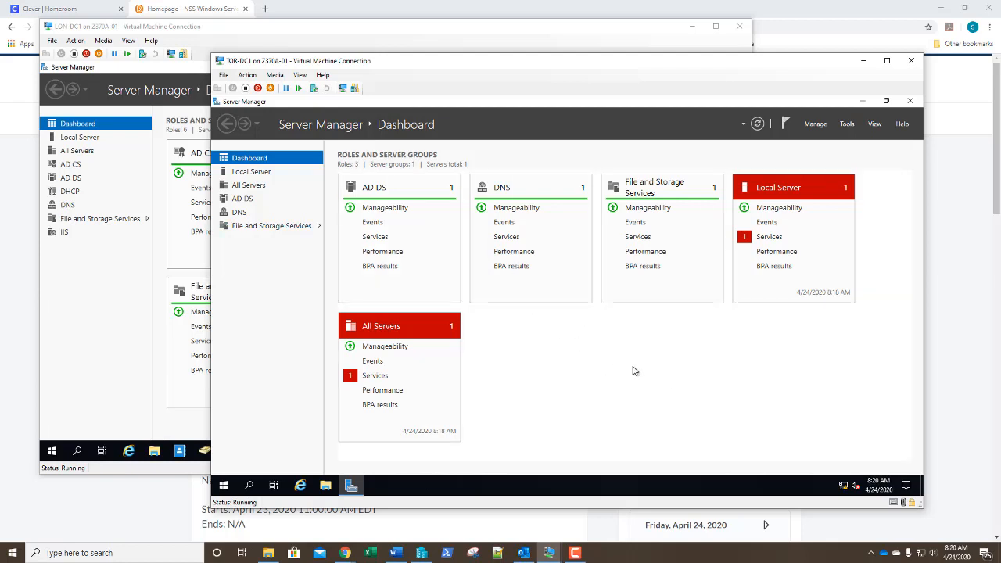
Deselect Active Directory Domain Services in Remove Roles and Features, then choose to demote the domain controller
{"action": "left_click", "coordinate": [815, 124]}
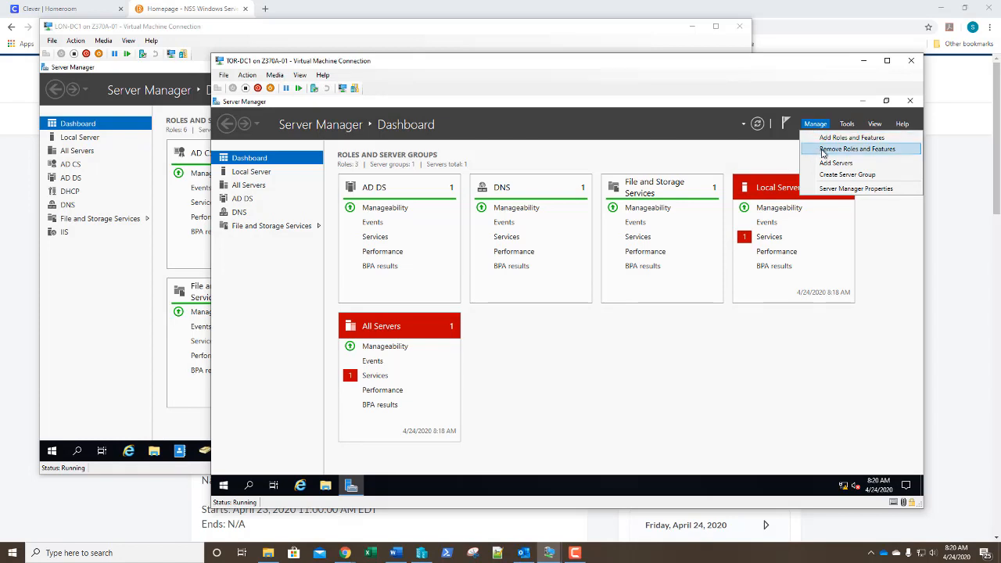
{"action": "left_click", "coordinate": [822, 149]}
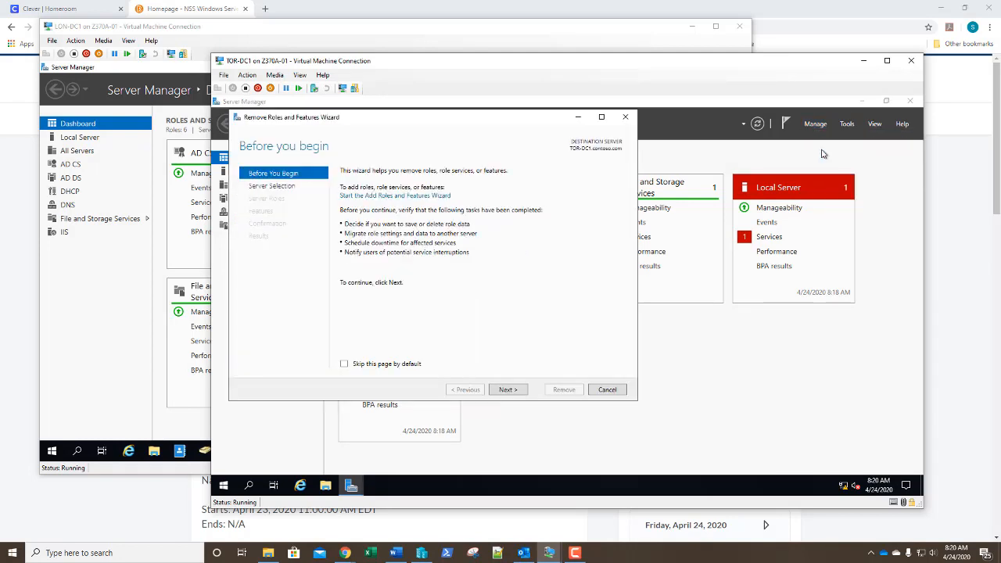
{"action": "left_click", "coordinate": [513, 389]}
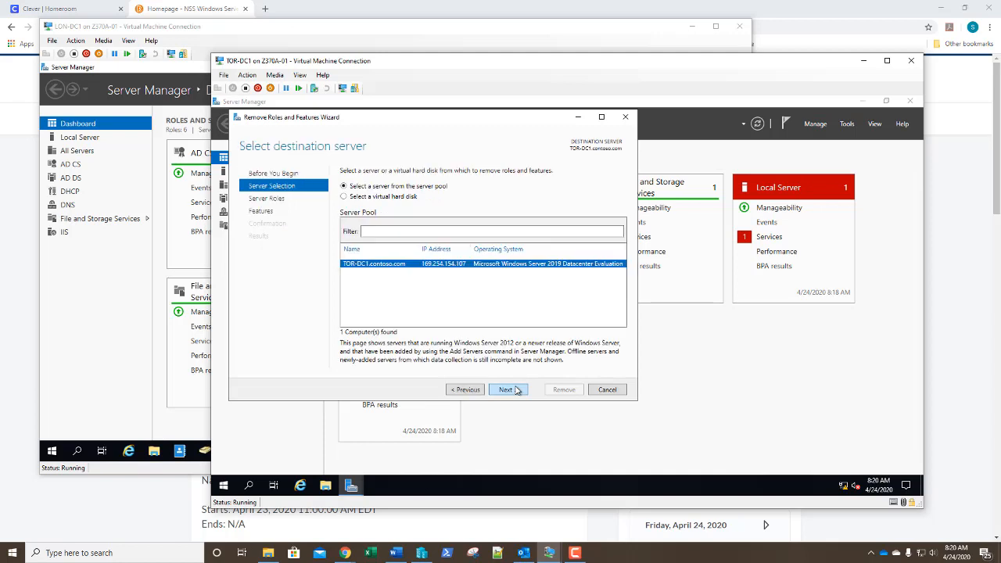
{"action": "left_click", "coordinate": [516, 389]}
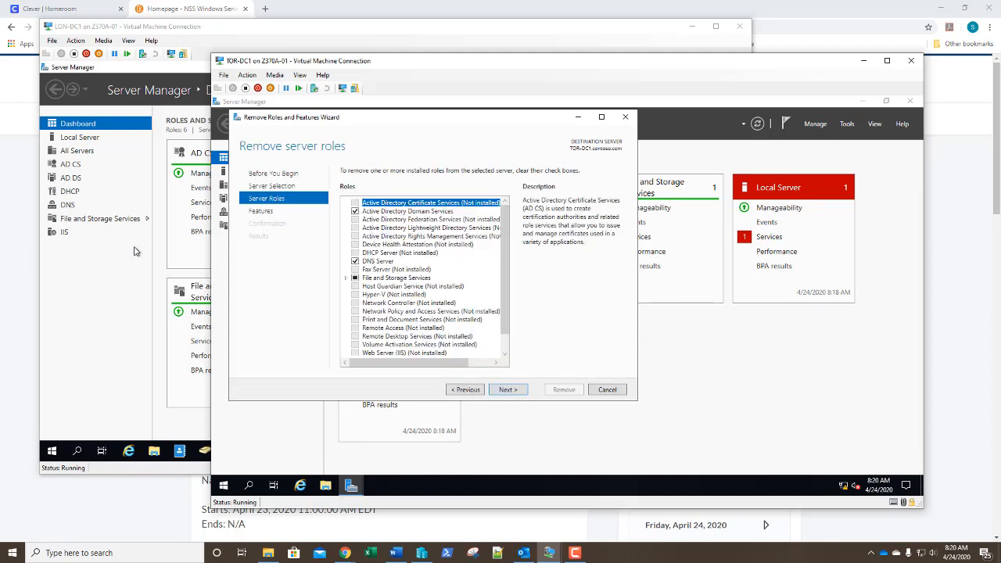
{"action": "left_click", "coordinate": [356, 212]}
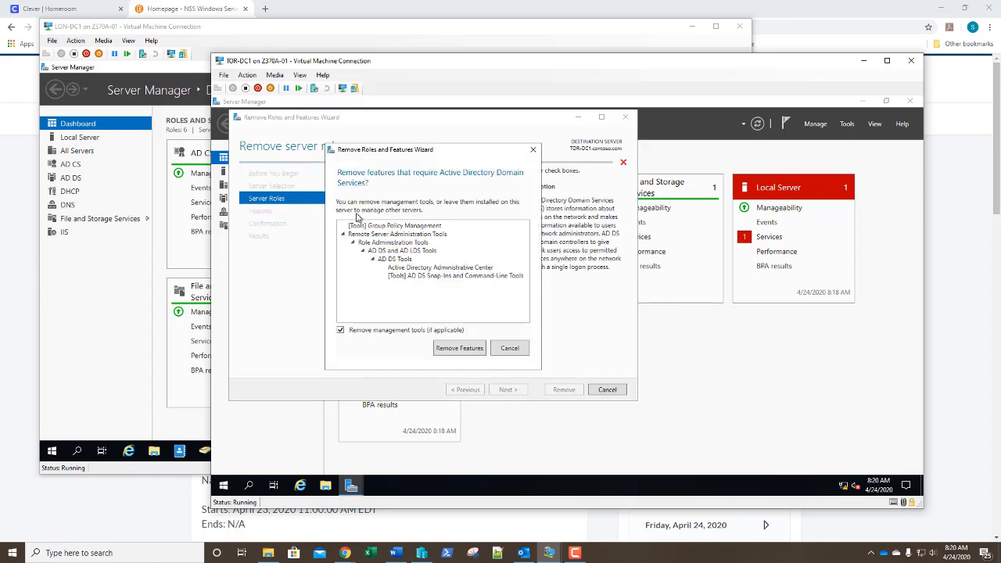
{"action": "left_click", "coordinate": [459, 349]}
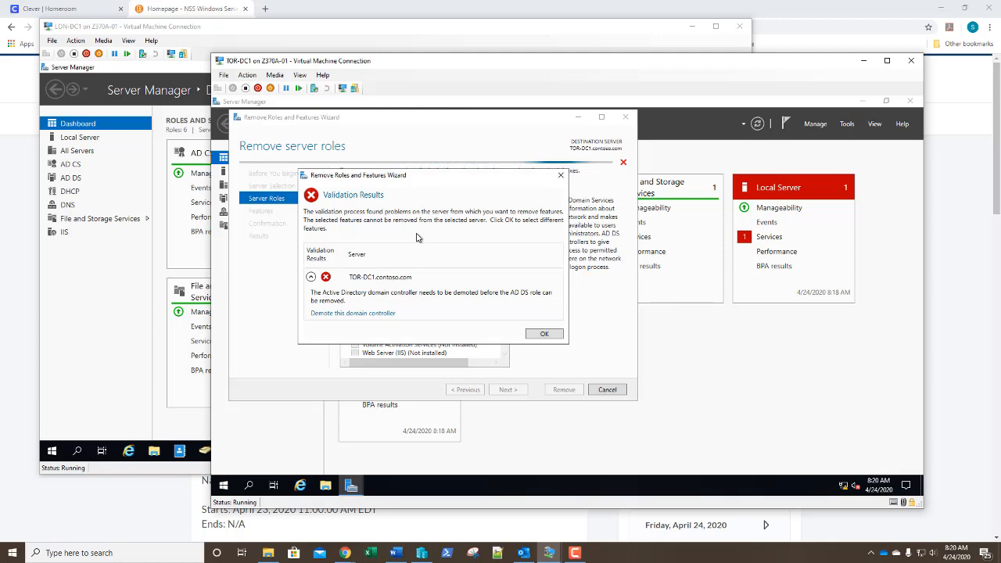
{"action": "left_click", "coordinate": [364, 314]}
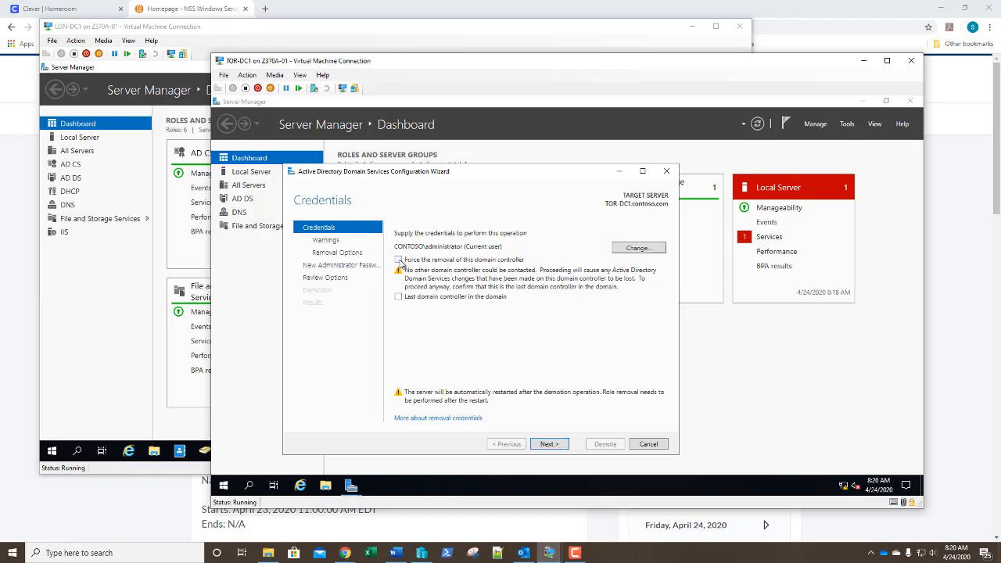
Force removal of the TOR-DC1 domain controller and confirm proceeding despite its hosted FSMO roles
{"action": "left_click", "coordinate": [399, 259]}
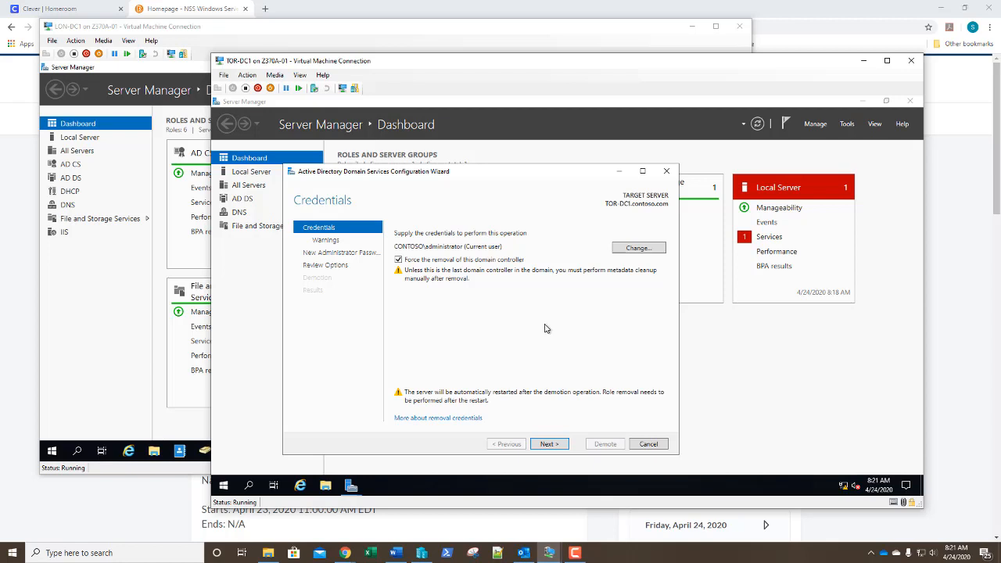
{"action": "left_click", "coordinate": [550, 447]}
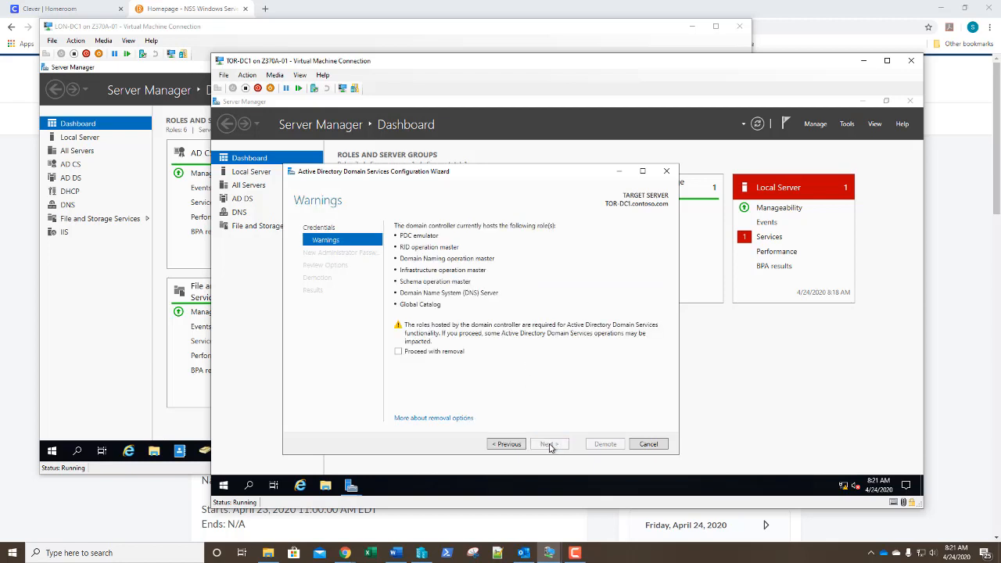
{"action": "left_click", "coordinate": [398, 353]}
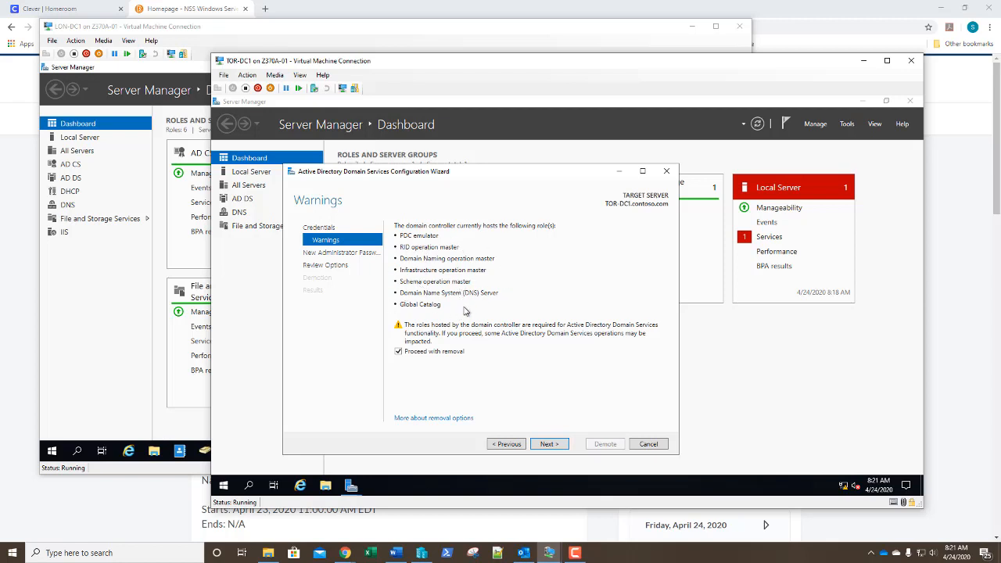
{"action": "left_click", "coordinate": [550, 445]}
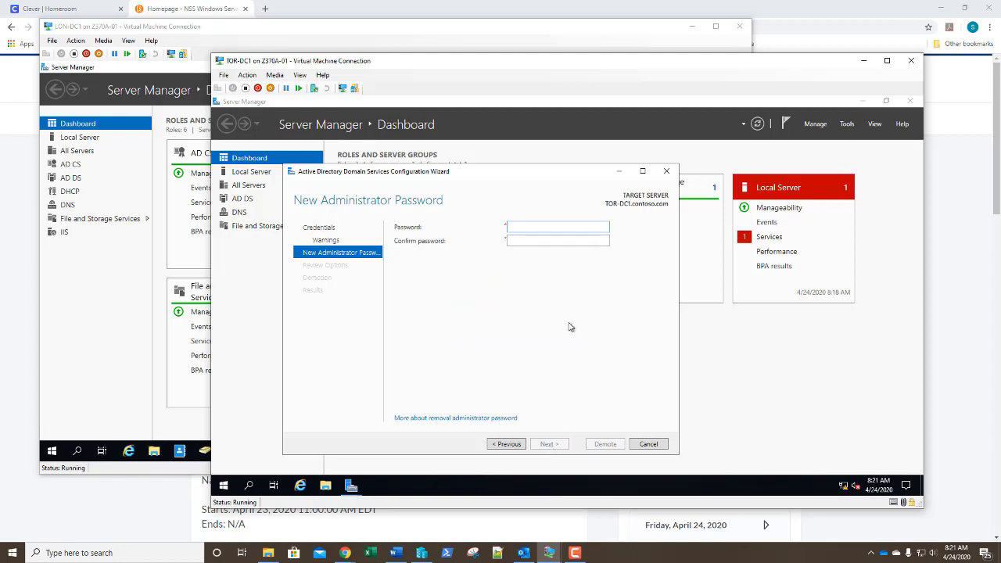
Enter and confirm a new local Administrator password, run the demotion, and dismiss the sign-out notice
{"action": "type", "text": "Pa$$w0rd"}
{"action": "key", "text": "Tab"}
{"action": "type", "text": "Pa$$w0rd"}
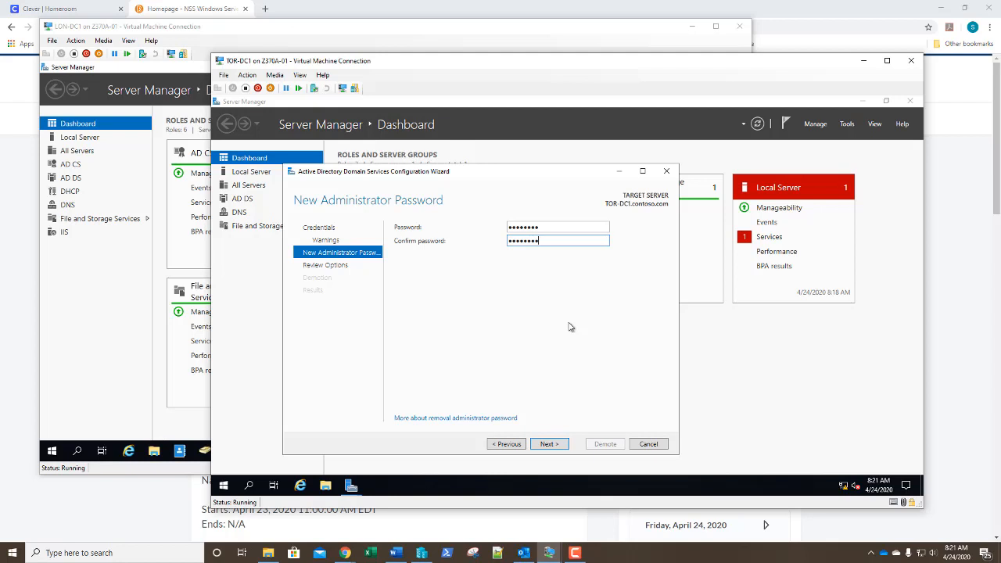
{"action": "key", "text": "Return"}
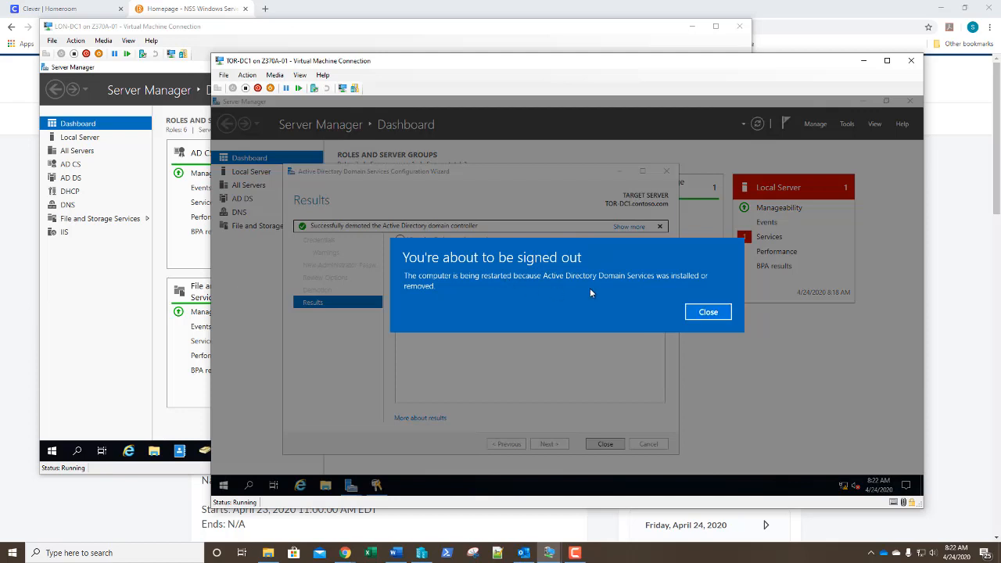
{"action": "left_click", "coordinate": [708, 313]}
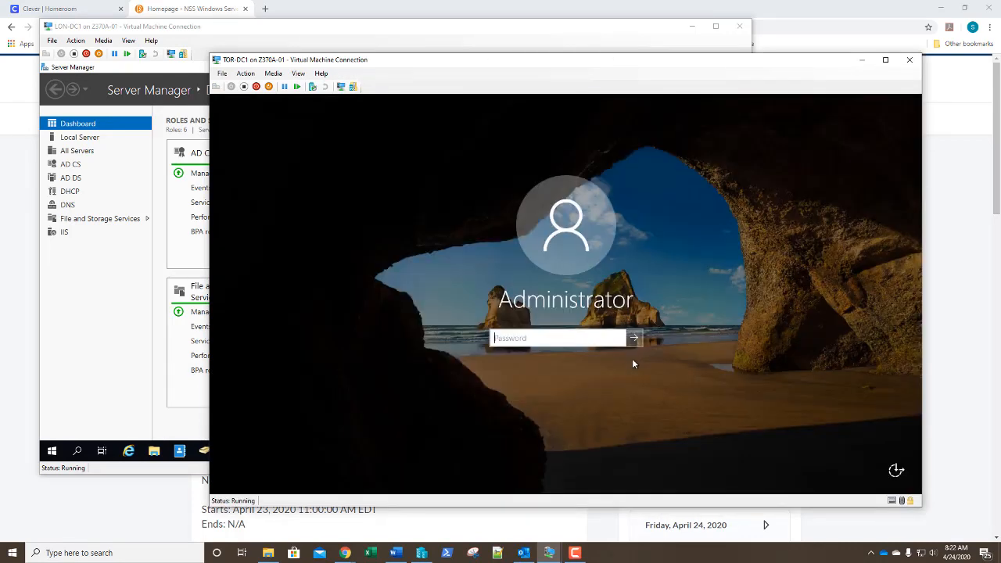
Sign in and run slmgr.vbs /rearm from an elevated command shell to reset activation
{"action": "type", "text": "********"}
{"action": "key", "text": "Return"}
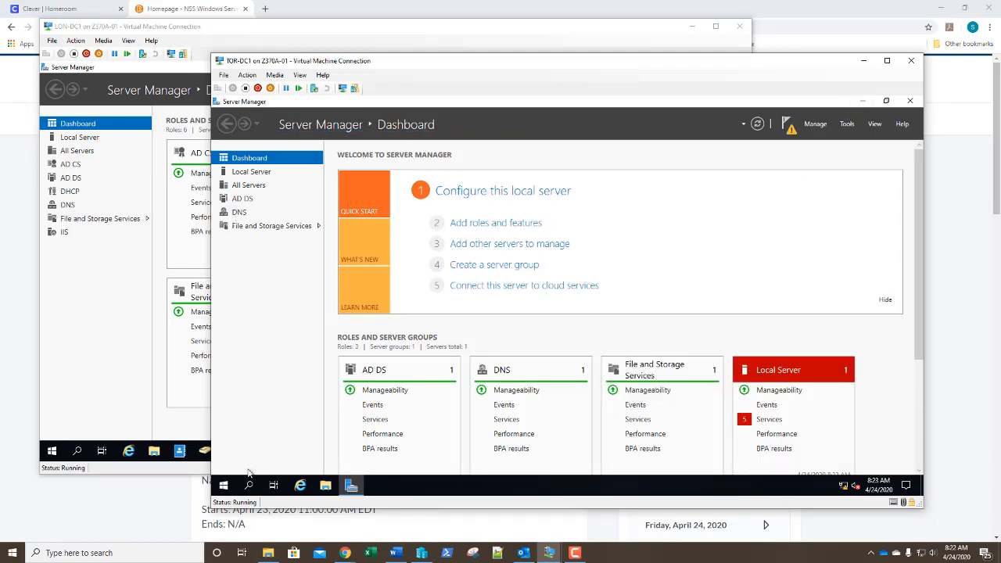
{"action": "right_click", "coordinate": [223, 486]}
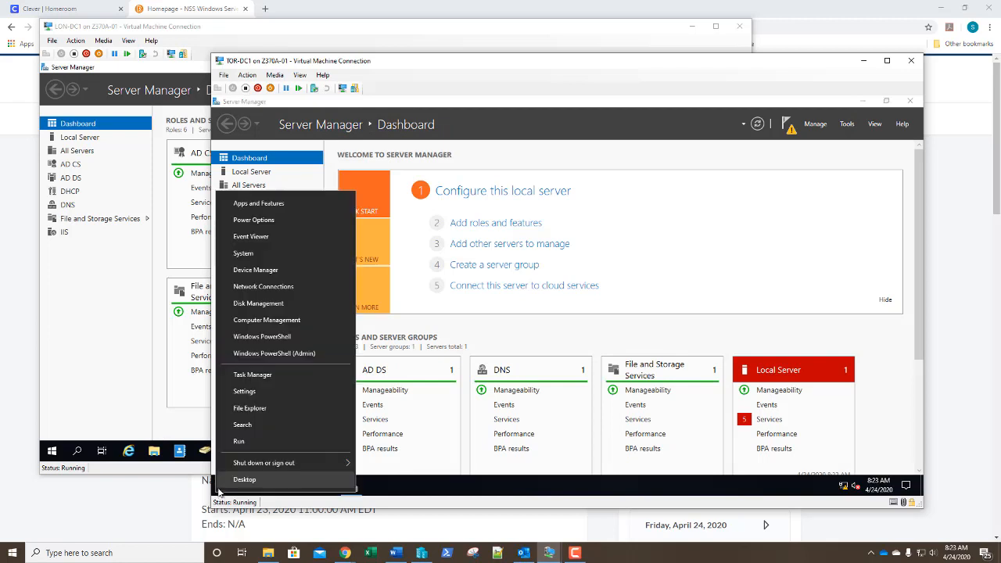
{"action": "left_click", "coordinate": [271, 353]}
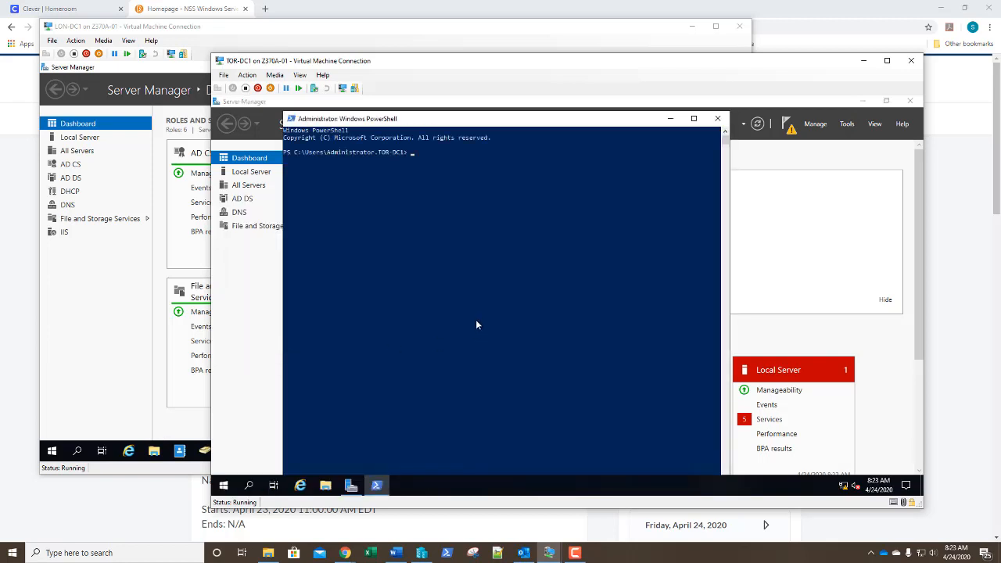
{"action": "type", "text": "cmd"}
{"action": "key", "text": "Return"}
{"action": "type", "text": "sl"}
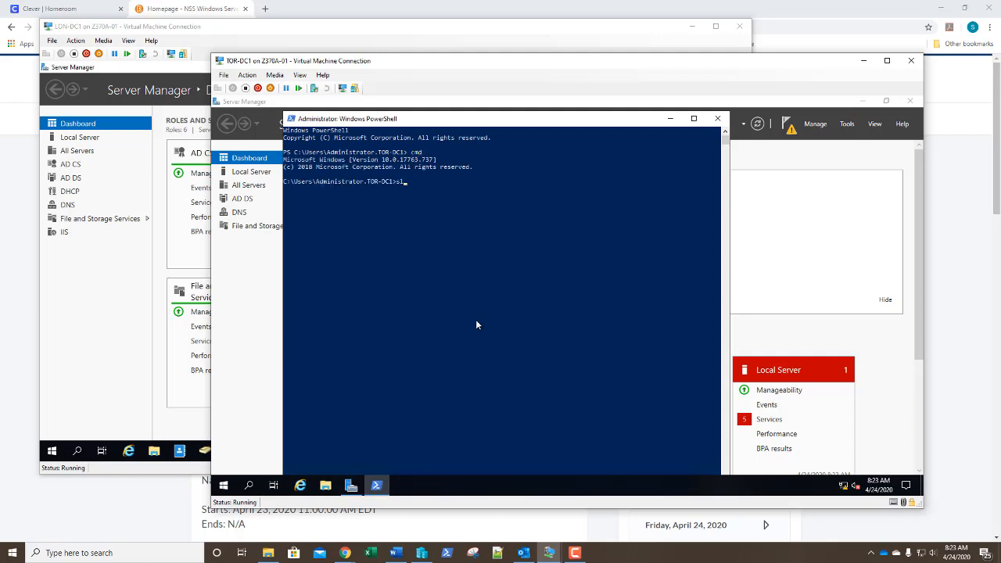
{"action": "type", "text": "mgr.vbs /rearm"}
{"action": "key", "text": "Return"}
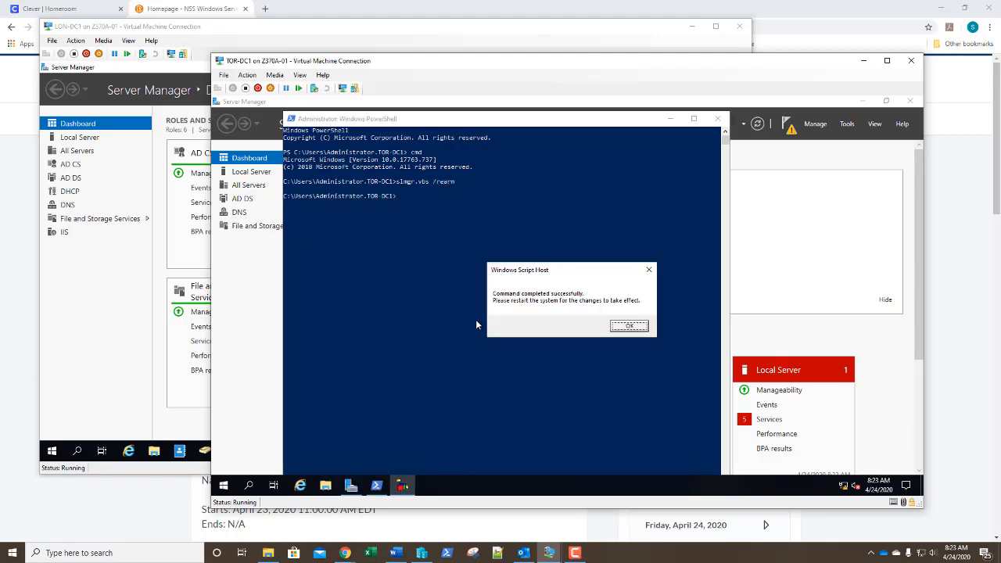
{"action": "key", "text": "Return"}
Restart with shutdown -r -t 0, sign back in and hide the dashboard welcome panel
{"action": "type", "text": "shutdo"}
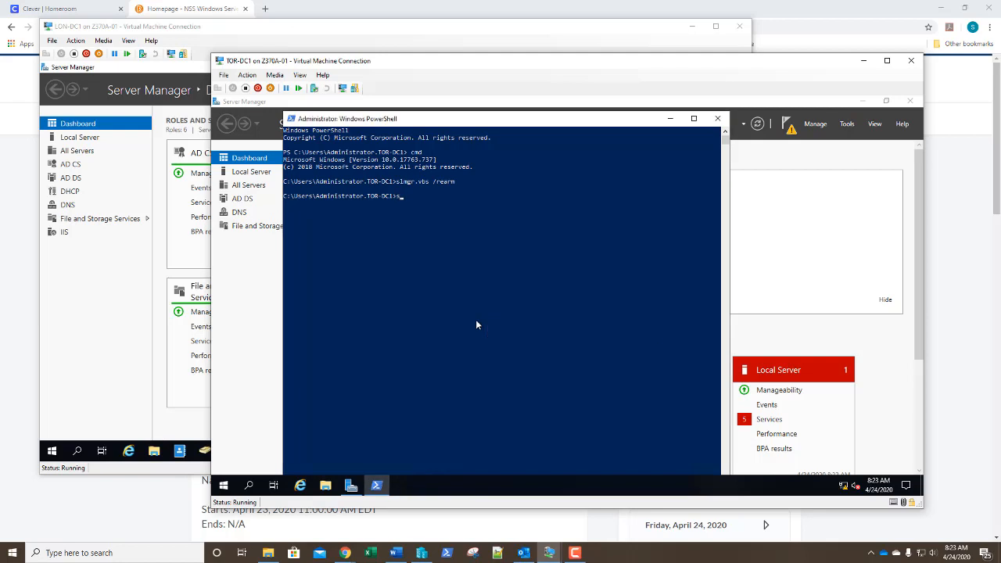
{"action": "type", "text": "wn -r -t 0"}
{"action": "key", "text": "Return"}
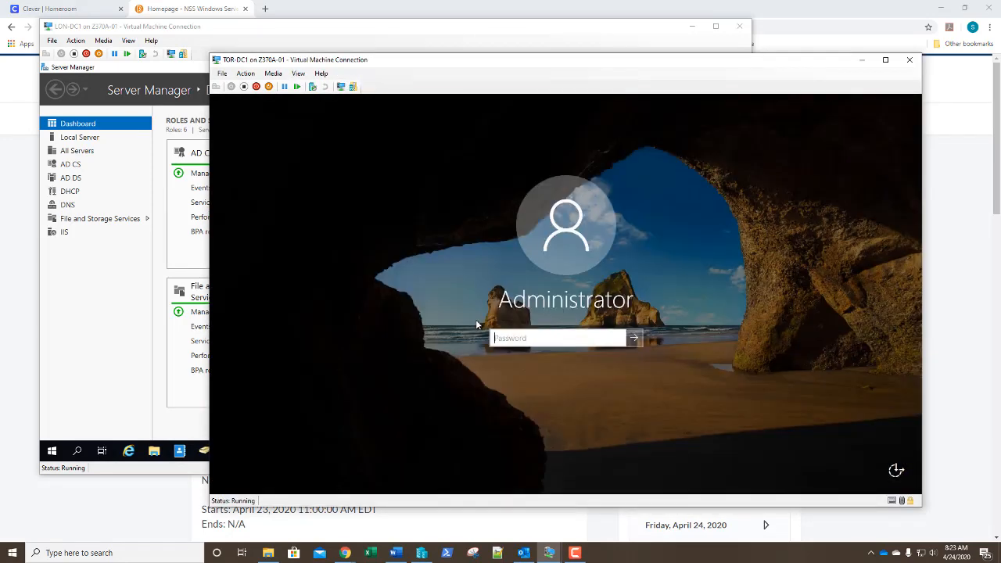
{"action": "type", "text": "********"}
{"action": "key", "text": "Return"}
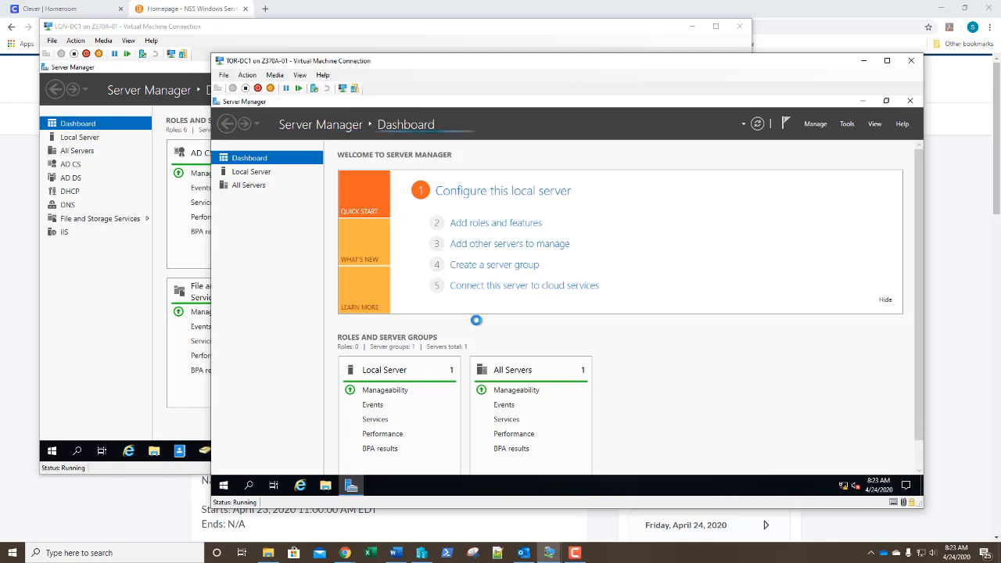
{"action": "left_click", "coordinate": [886, 300]}
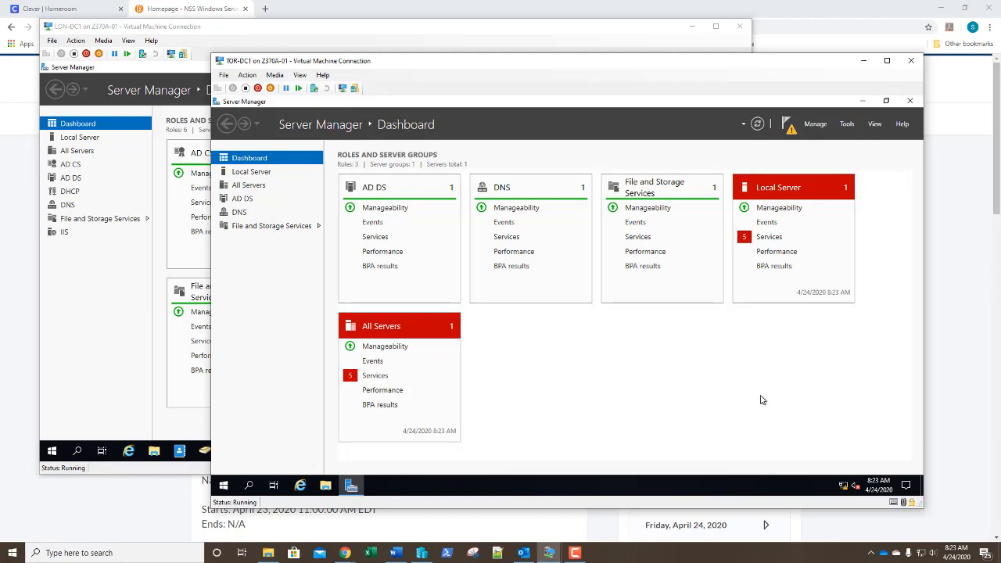
Set Ethernet 2's IPv4 preferred DNS server to 172.16.0.10 and save the adapter properties
{"action": "right_click", "coordinate": [843, 491]}
{"action": "left_click", "coordinate": [831, 472]}
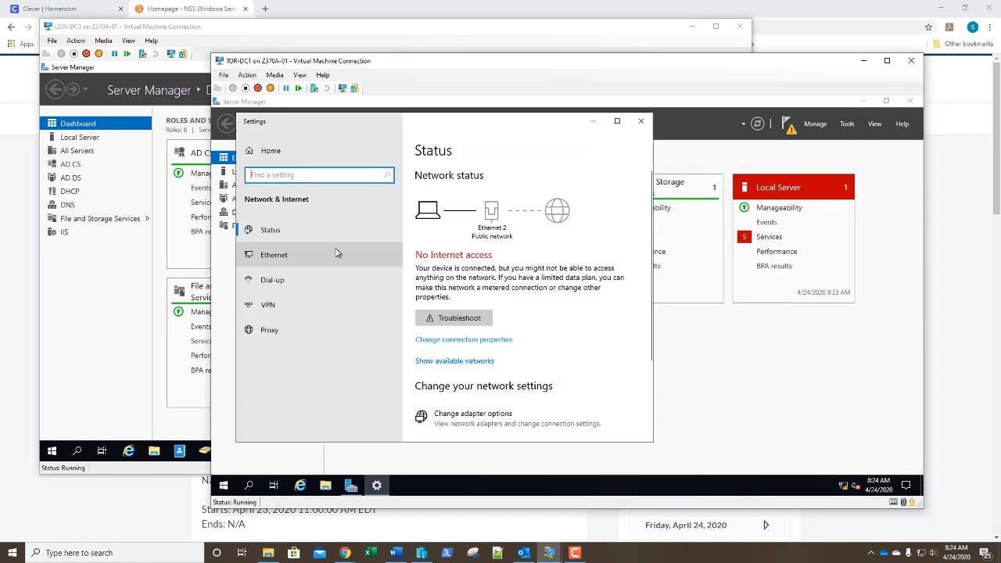
{"action": "left_click", "coordinate": [273, 262]}
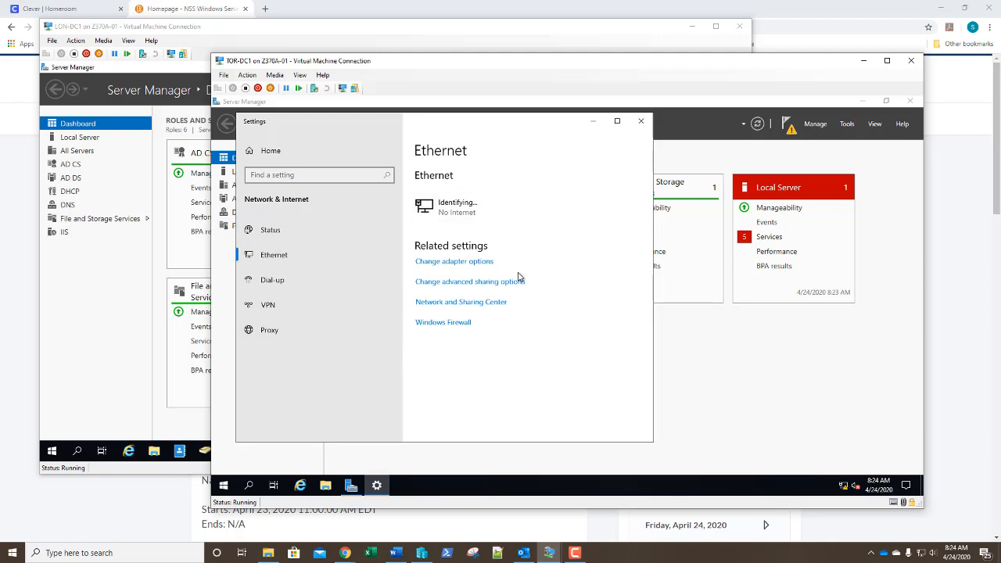
{"action": "left_click", "coordinate": [473, 263]}
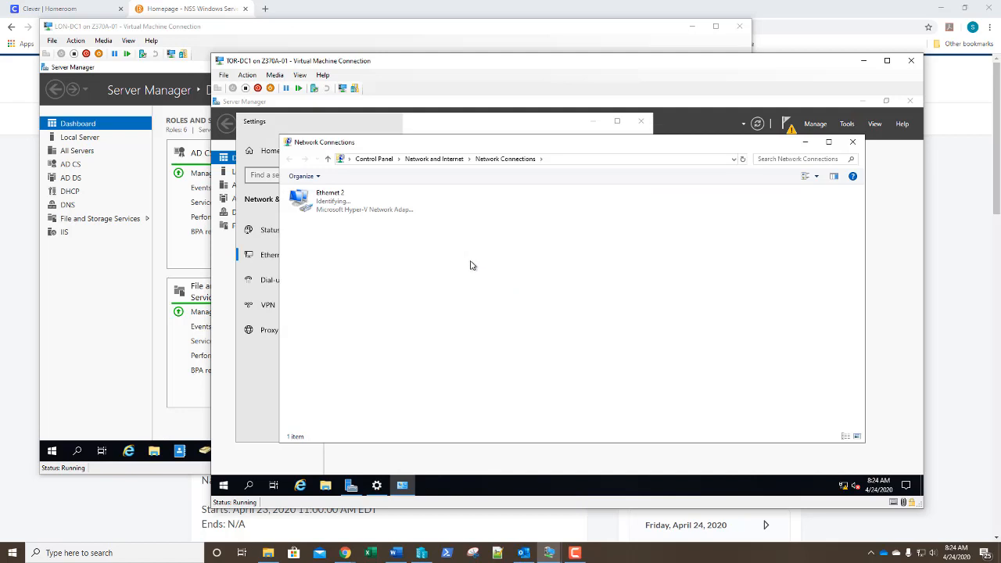
{"action": "right_click", "coordinate": [340, 208]}
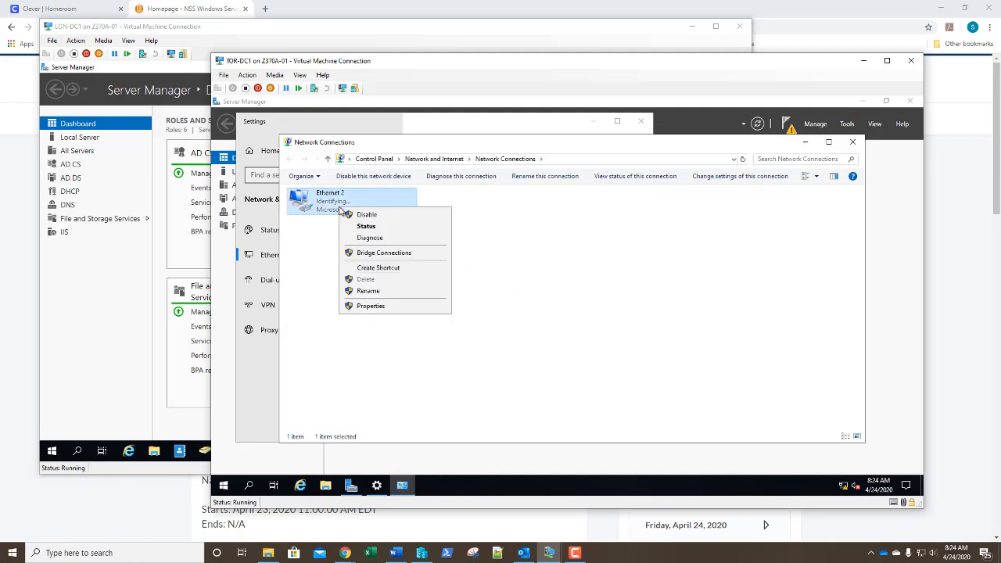
{"action": "left_click", "coordinate": [366, 306]}
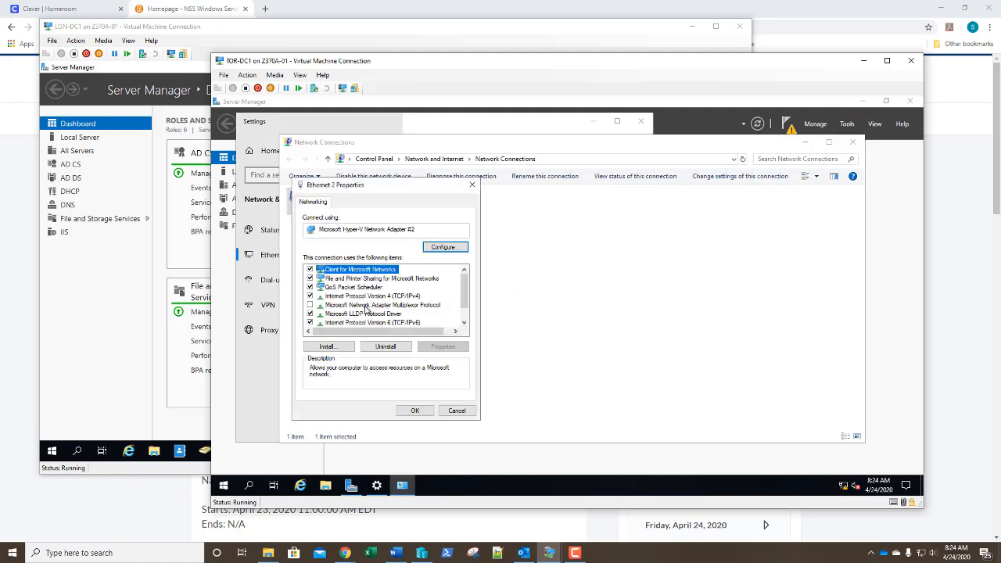
{"action": "double_click", "coordinate": [366, 298]}
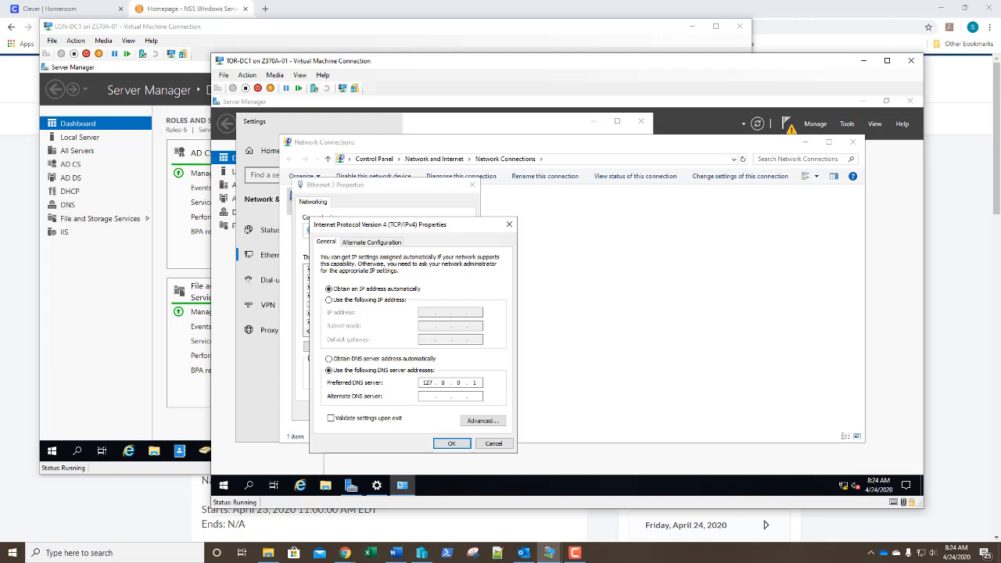
{"action": "double_click", "coordinate": [427, 382]}
{"action": "type", "text": "172.16.0.10"}
{"action": "left_click", "coordinate": [450, 444]}
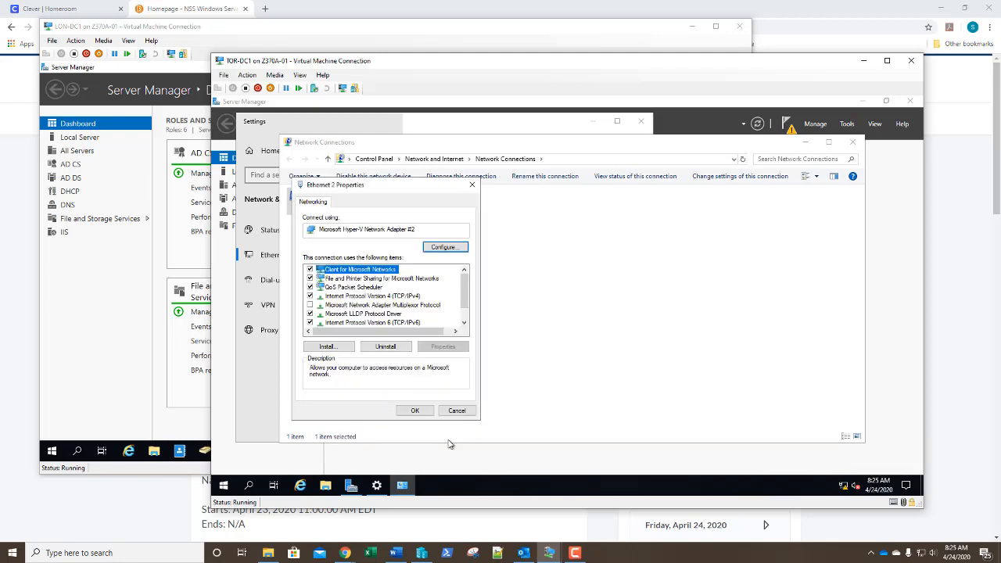
{"action": "left_click", "coordinate": [417, 411]}
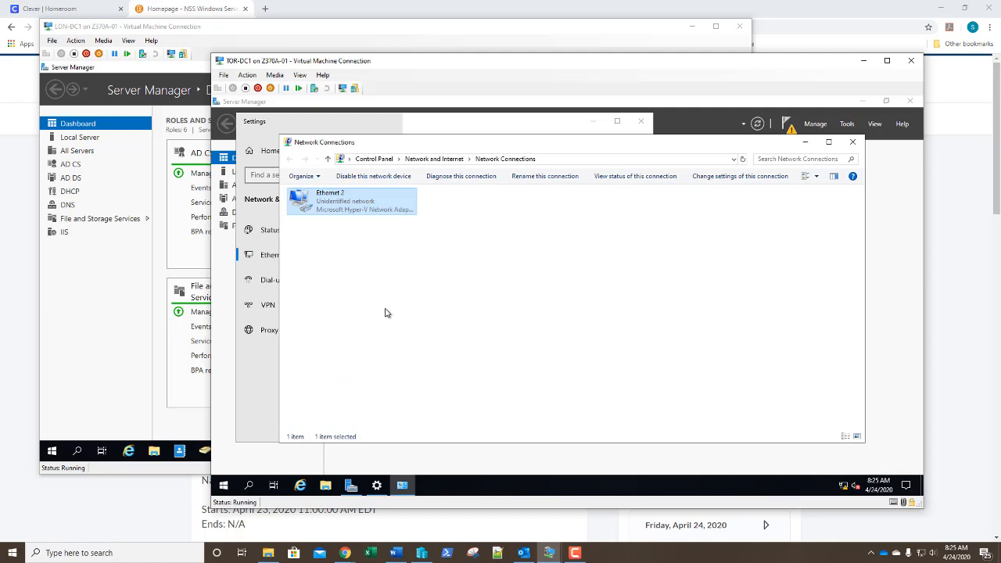
Check Ethernet 2's connection status details to confirm DHCP is enabled
{"action": "key", "text": "super+6"}
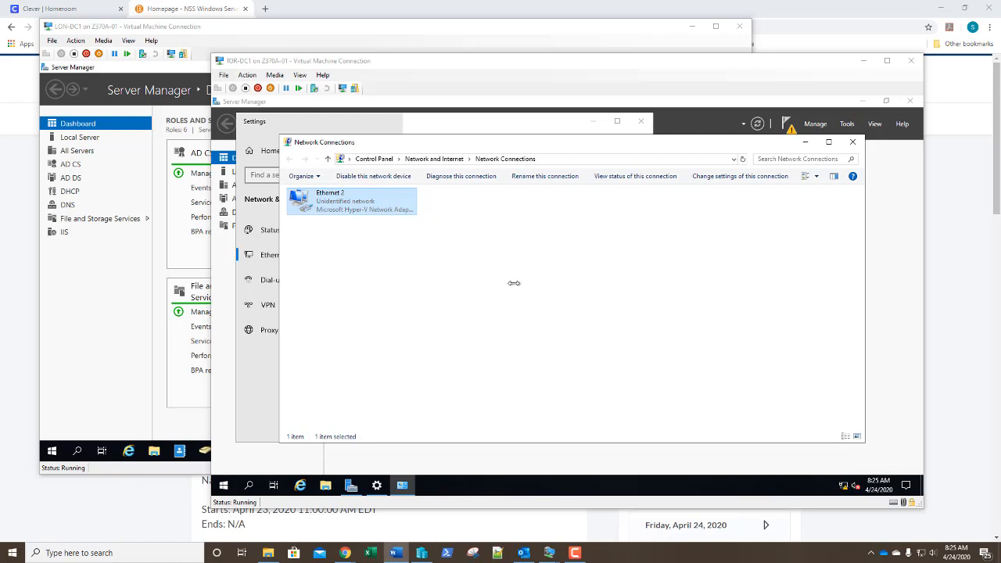
{"action": "right_click", "coordinate": [357, 209]}
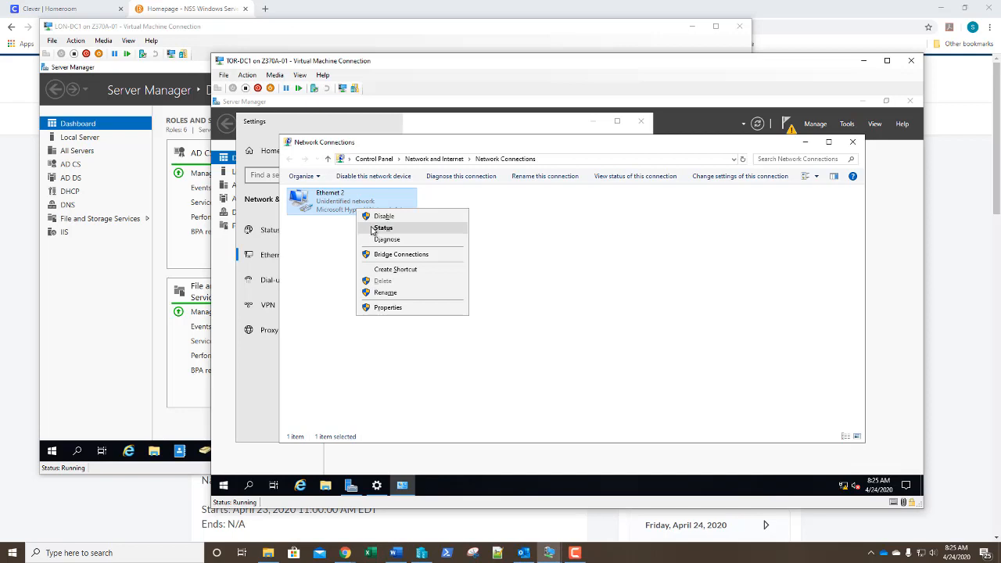
{"action": "left_click", "coordinate": [373, 230]}
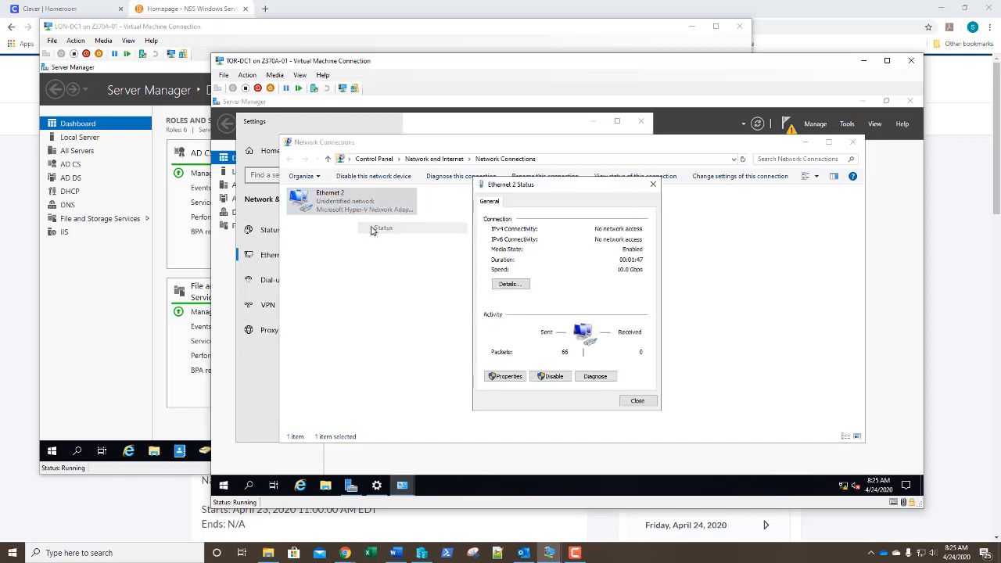
{"action": "left_click", "coordinate": [508, 285]}
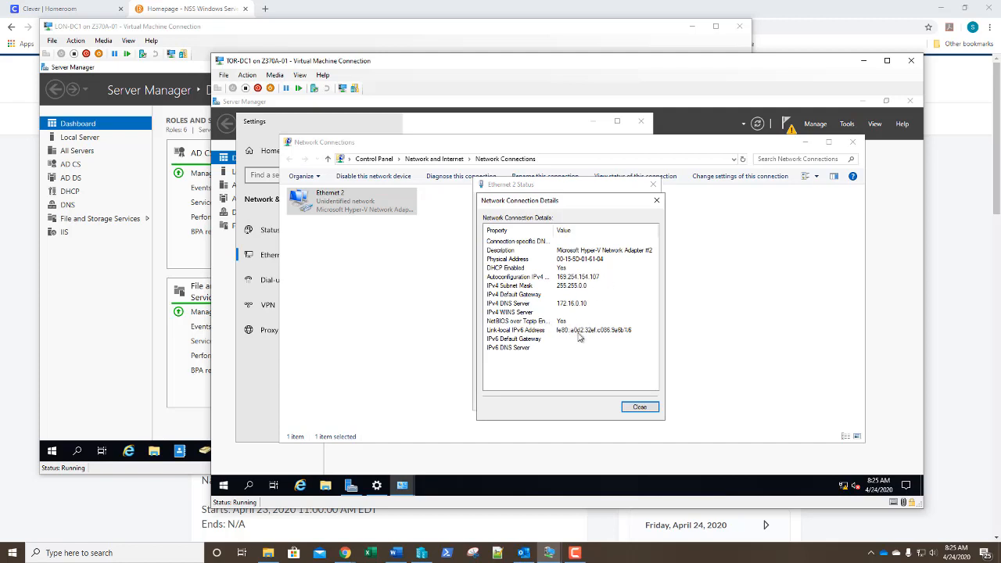
{"action": "left_click", "coordinate": [639, 408]}
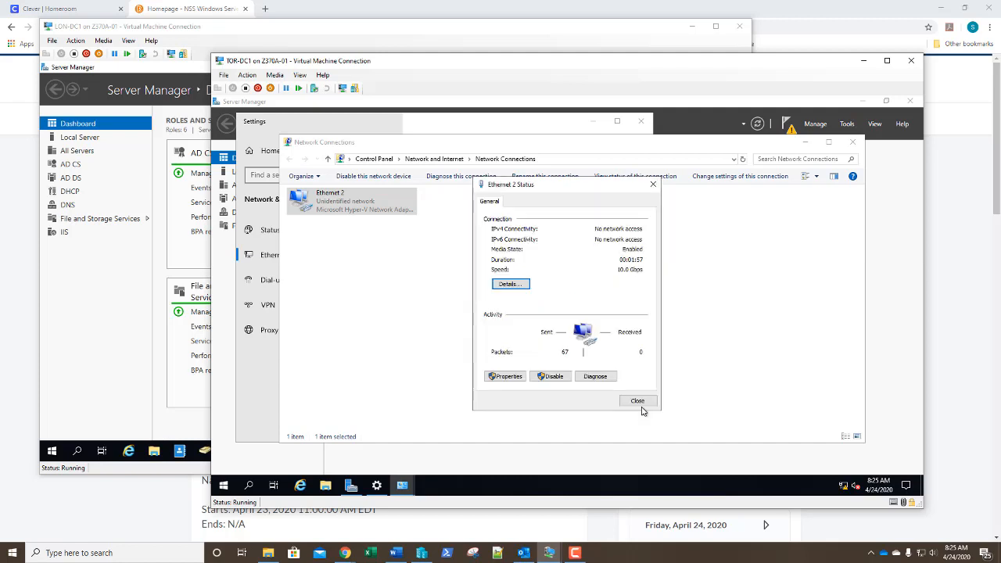
{"action": "left_click", "coordinate": [640, 407]}
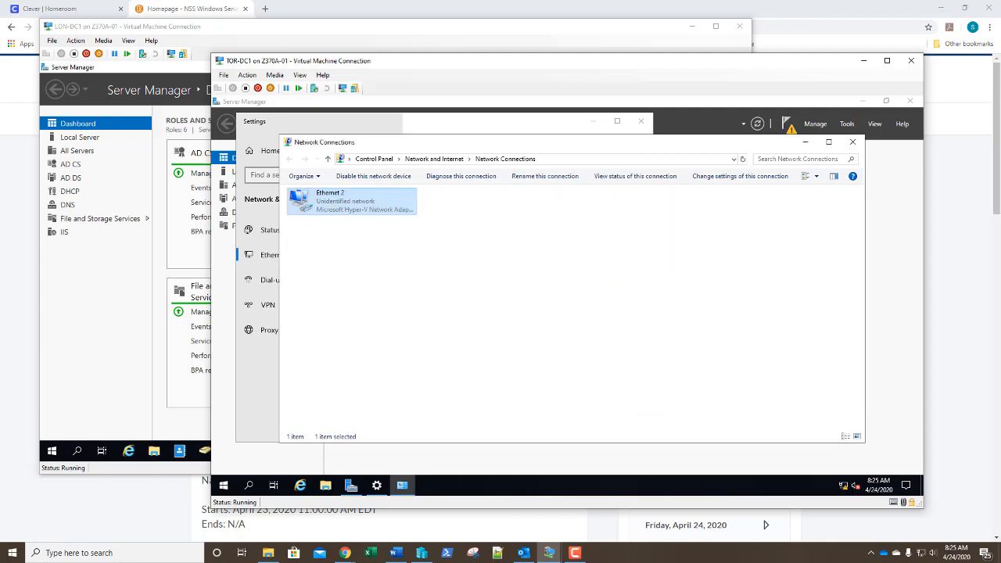
Open a command prompt and run ipconfig, showing 169.254.154.107 on Ethernet 2
{"action": "right_click", "coordinate": [223, 485]}
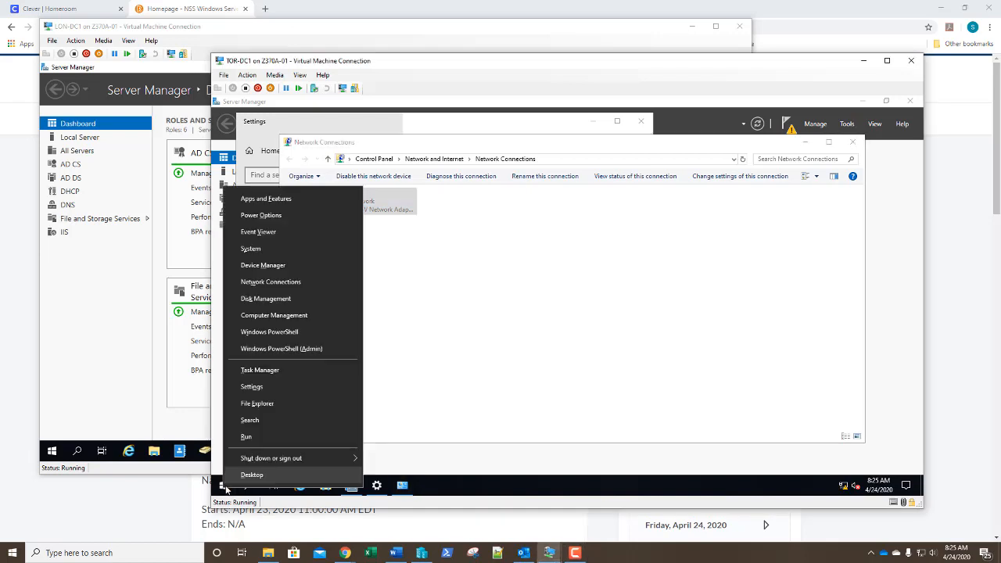
{"action": "left_click", "coordinate": [247, 438]}
{"action": "type", "text": "cmd"}
{"action": "key", "text": "Return"}
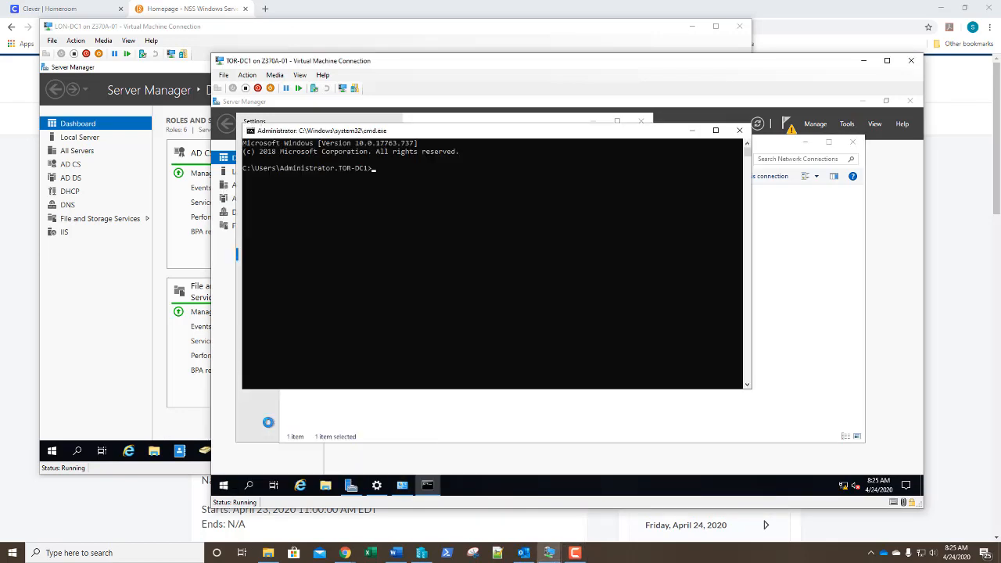
{"action": "type", "text": "ipconfig"}
{"action": "key", "text": "Return"}
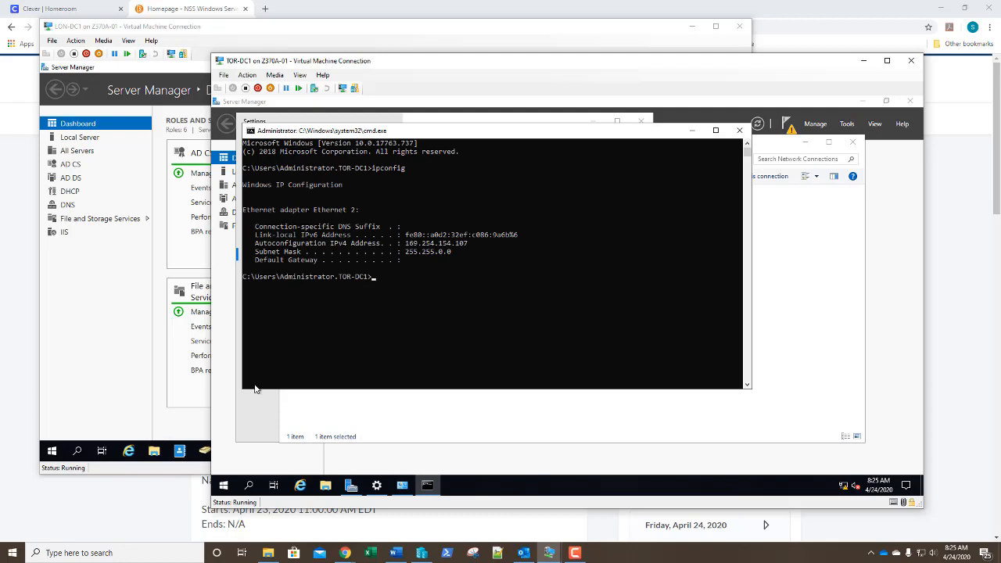
Run ipconfig /renew and cancel the stalled renewal with Ctrl+C
{"action": "type", "text": "ipconfig /renew"}
{"action": "key", "text": "Return"}
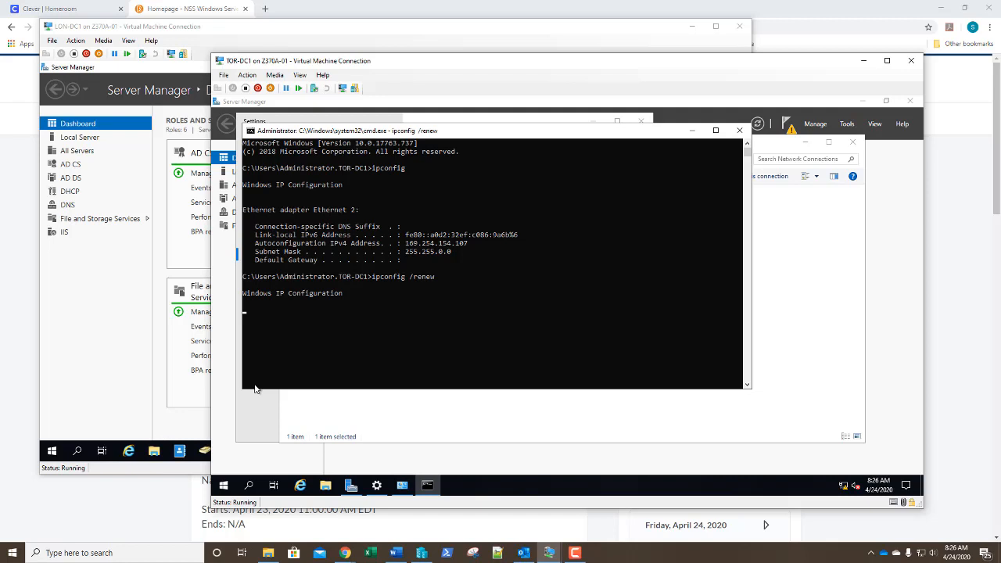
{"action": "key", "text": "ctrl+c"}
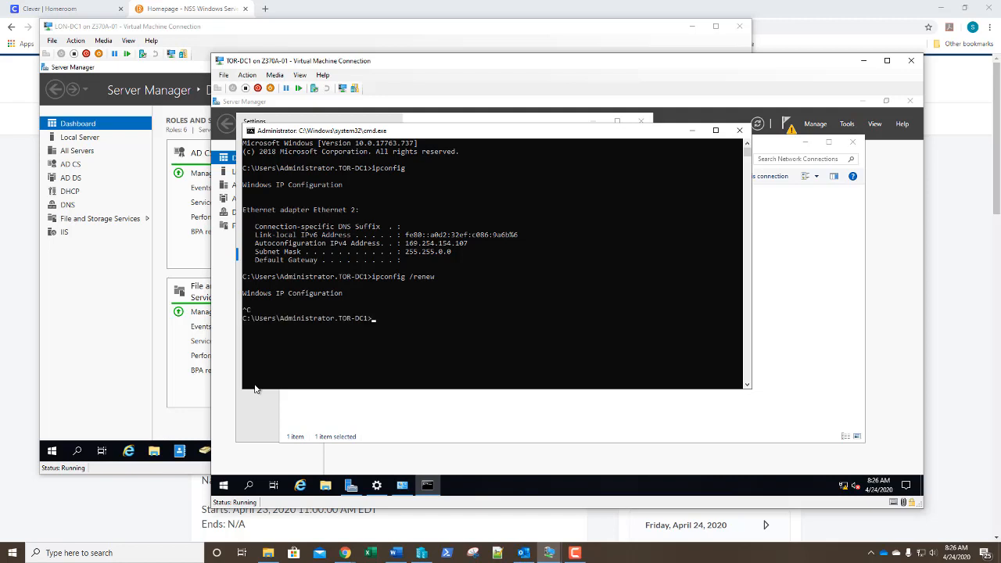
Close the command prompt and inspect Ethernet 2's IPv4 properties, cancelling both dialogs unchanged
{"action": "left_click", "coordinate": [740, 130]}
{"action": "right_click", "coordinate": [337, 209]}
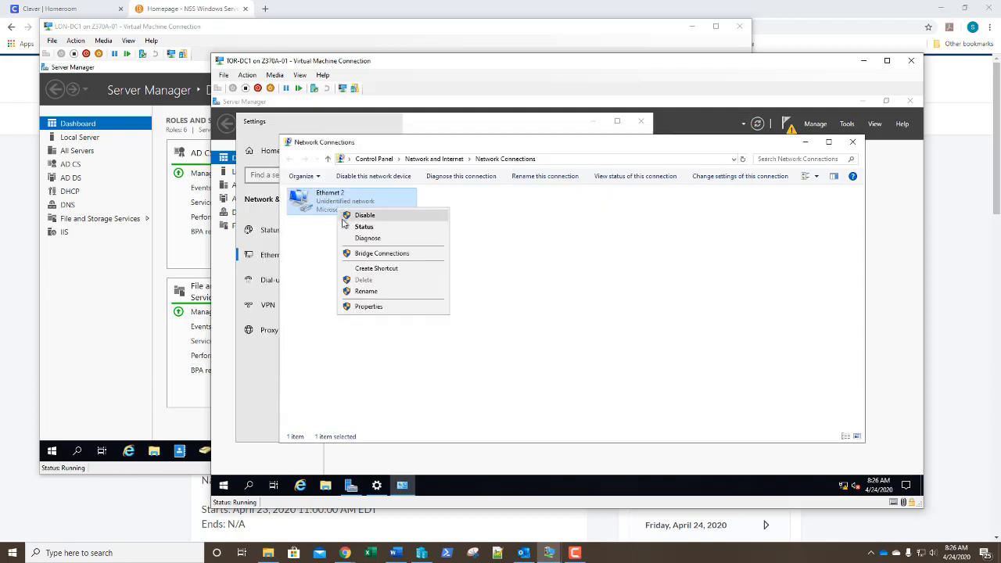
{"action": "left_click", "coordinate": [369, 306]}
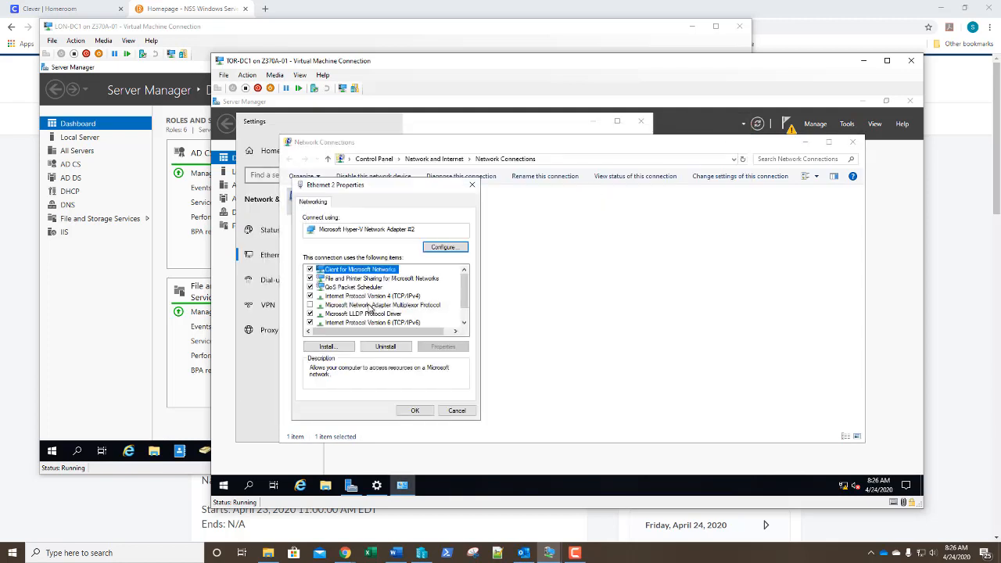
{"action": "double_click", "coordinate": [369, 297]}
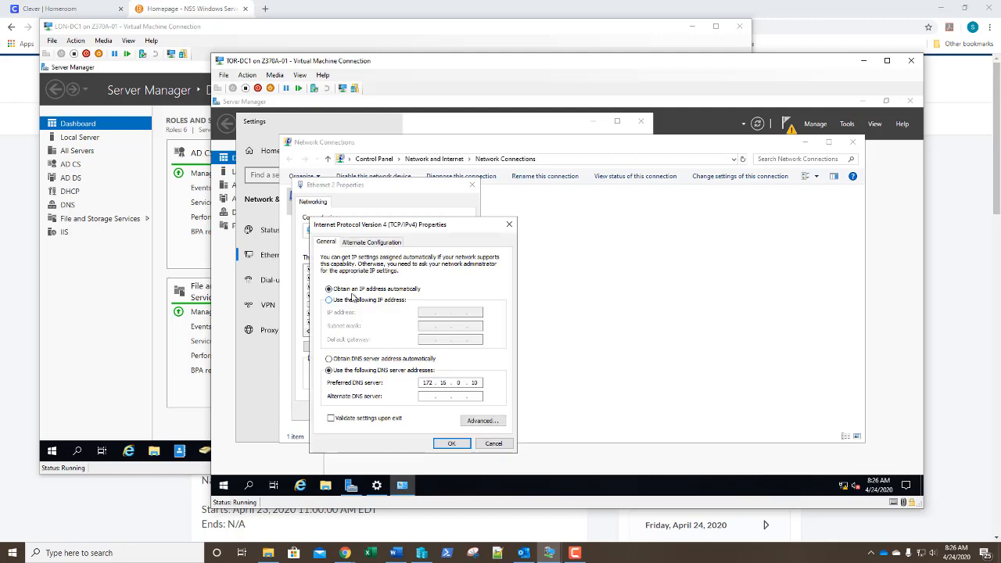
{"action": "left_click", "coordinate": [342, 301]}
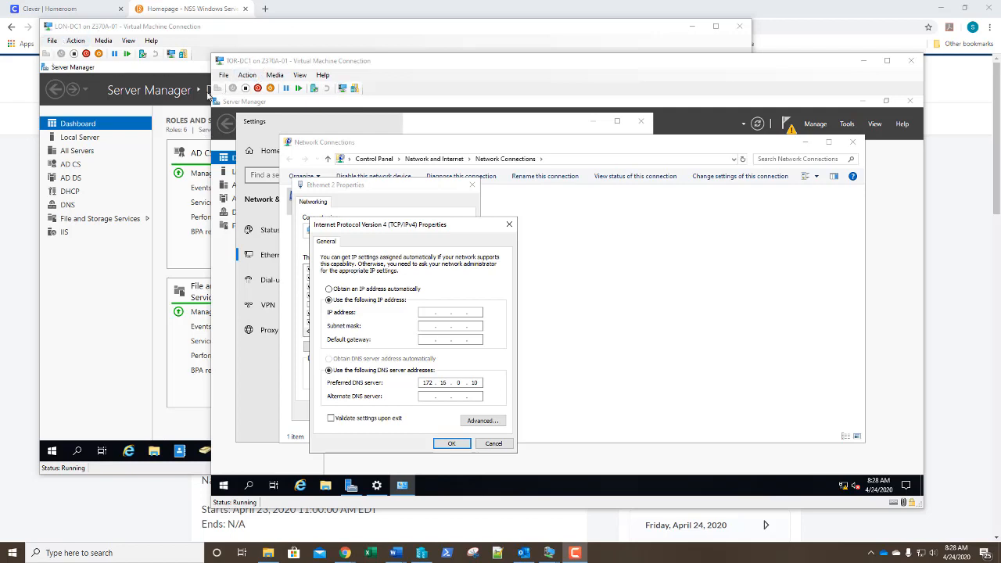
{"action": "left_click", "coordinate": [493, 443]}
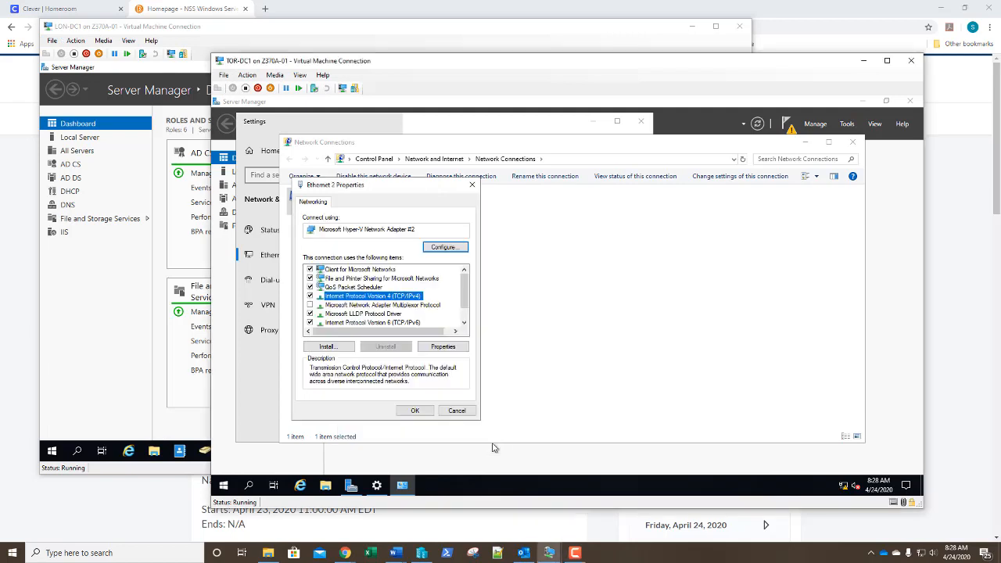
{"action": "left_click", "coordinate": [457, 411]}
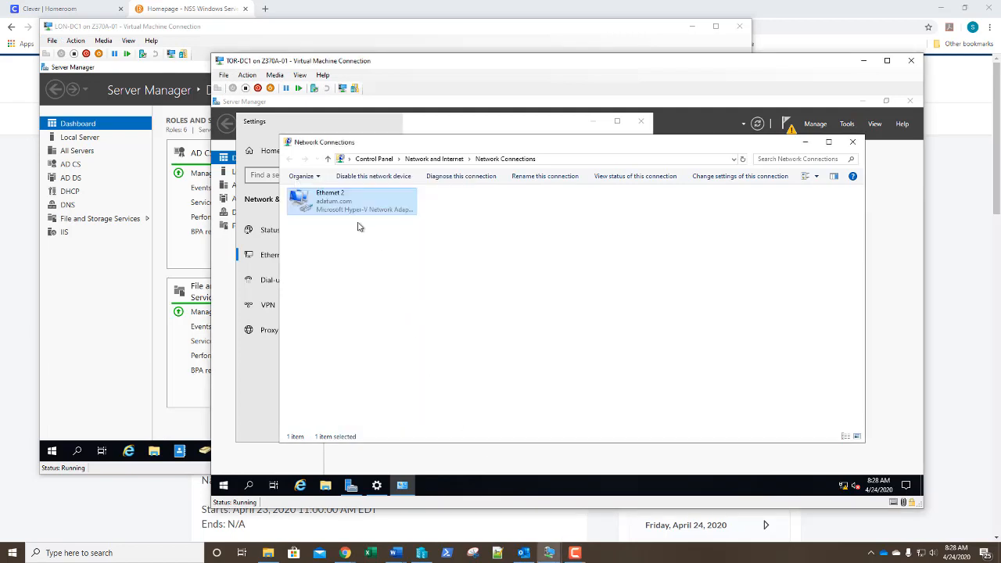
{"action": "right_click", "coordinate": [339, 204]}
{"action": "left_click", "coordinate": [322, 234]}
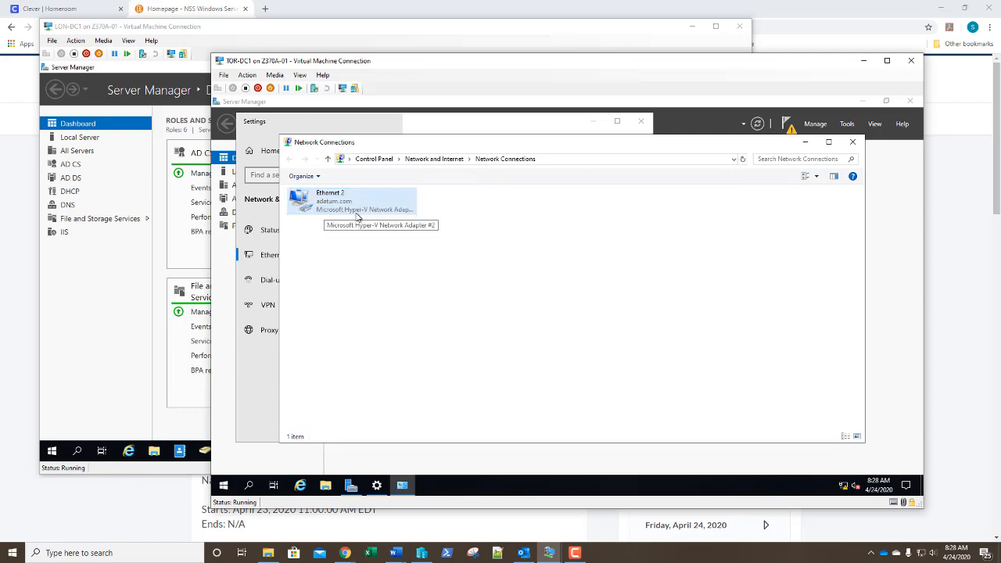
{"action": "right_click", "coordinate": [347, 211]}
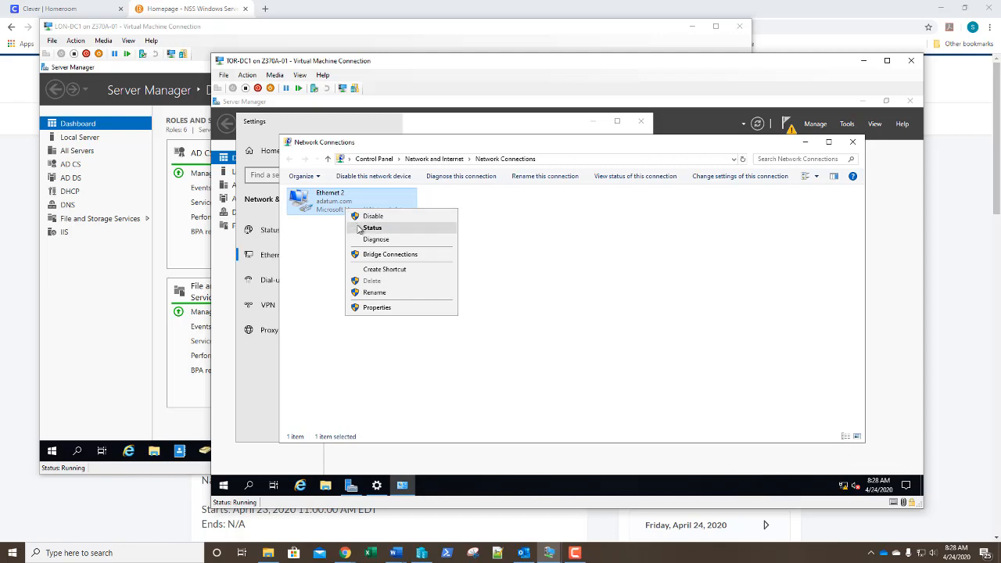
{"action": "left_click", "coordinate": [361, 228]}
{"action": "left_click", "coordinate": [510, 284]}
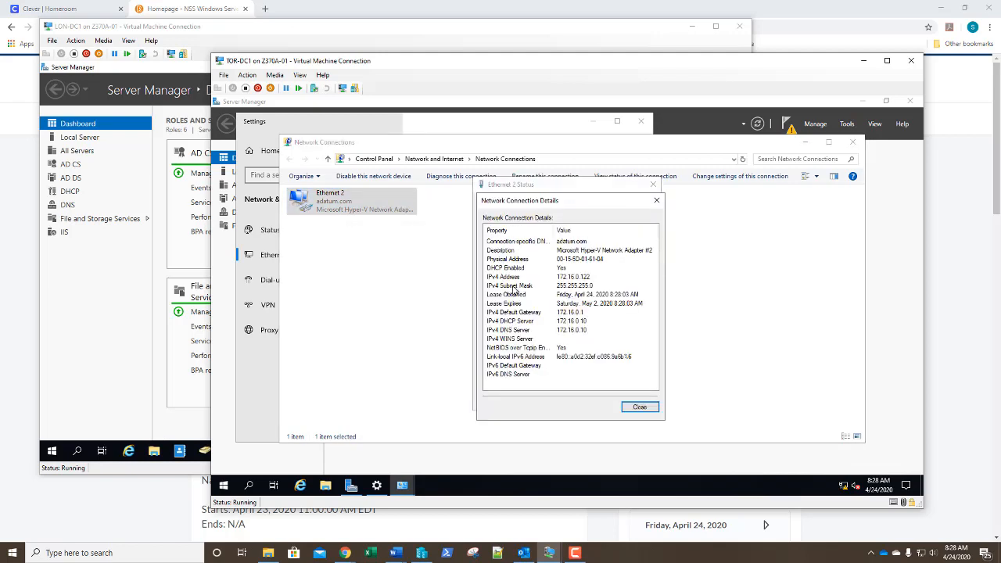
{"action": "left_click", "coordinate": [640, 407]}
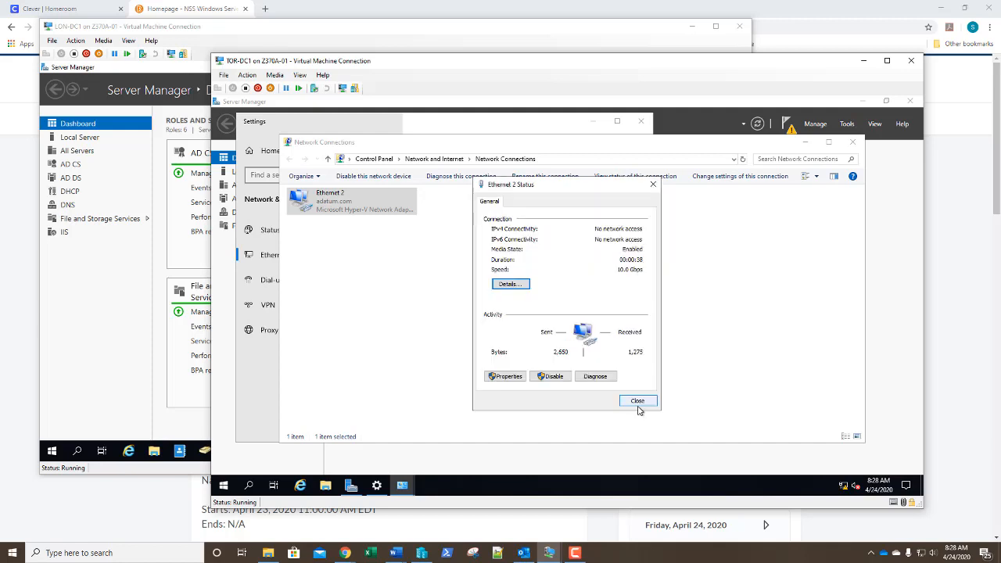
{"action": "left_click", "coordinate": [638, 401]}
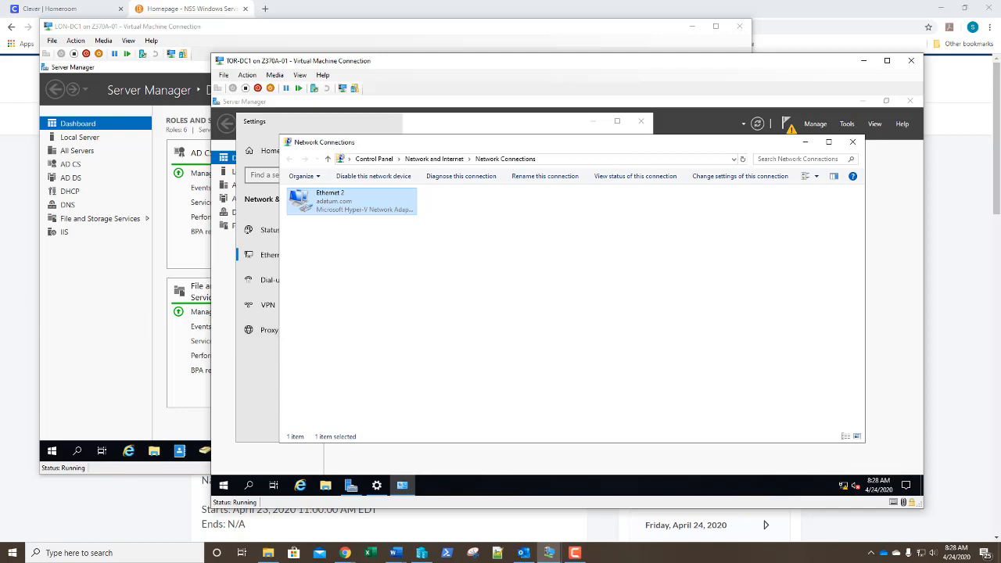
{"action": "key", "text": "alt+Tab"}
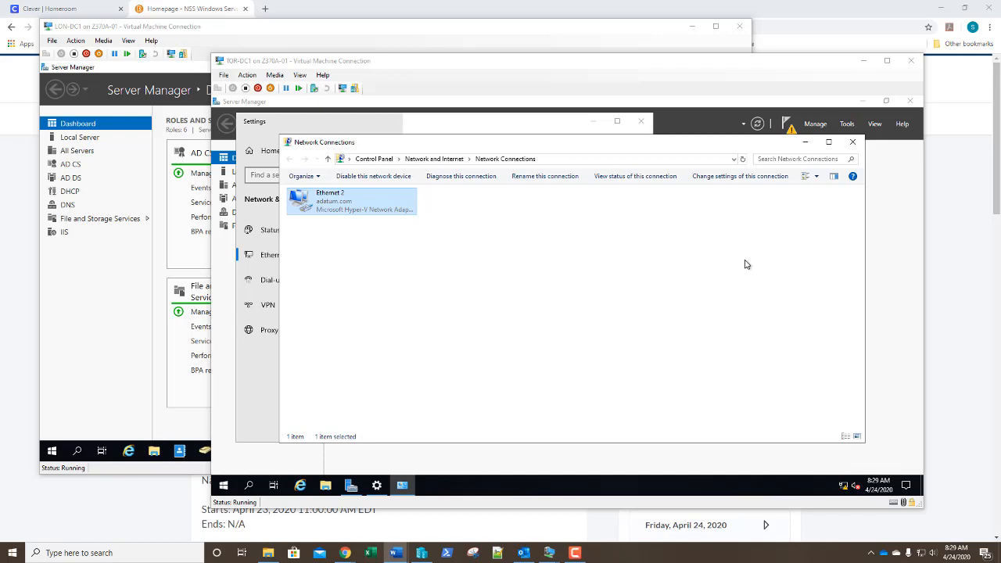
Close Network Connections and Settings, then reach TOR-DC1's Computer Name/Domain Changes dialog through System Properties
{"action": "left_click", "coordinate": [853, 142]}
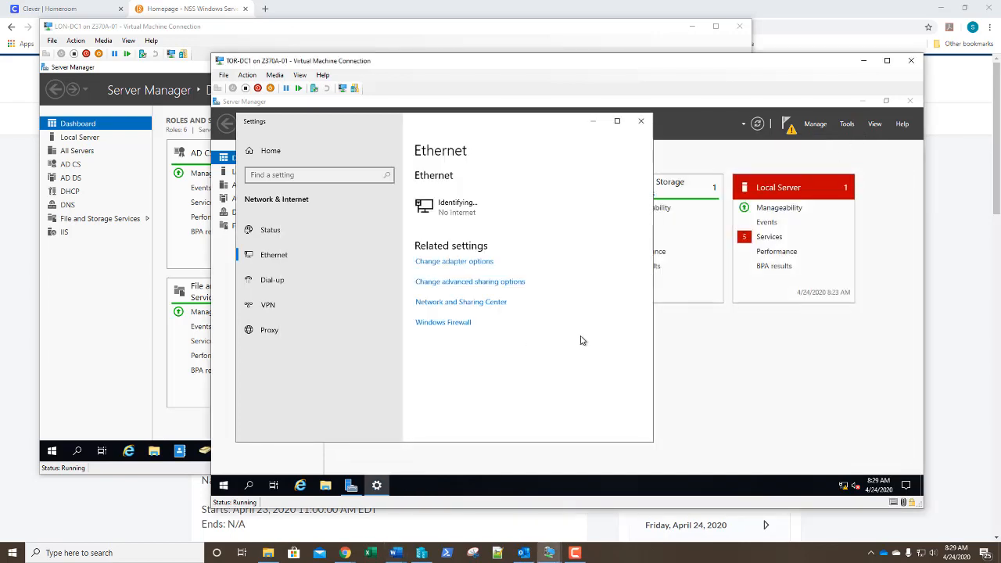
{"action": "left_click", "coordinate": [640, 123]}
{"action": "right_click", "coordinate": [223, 486]}
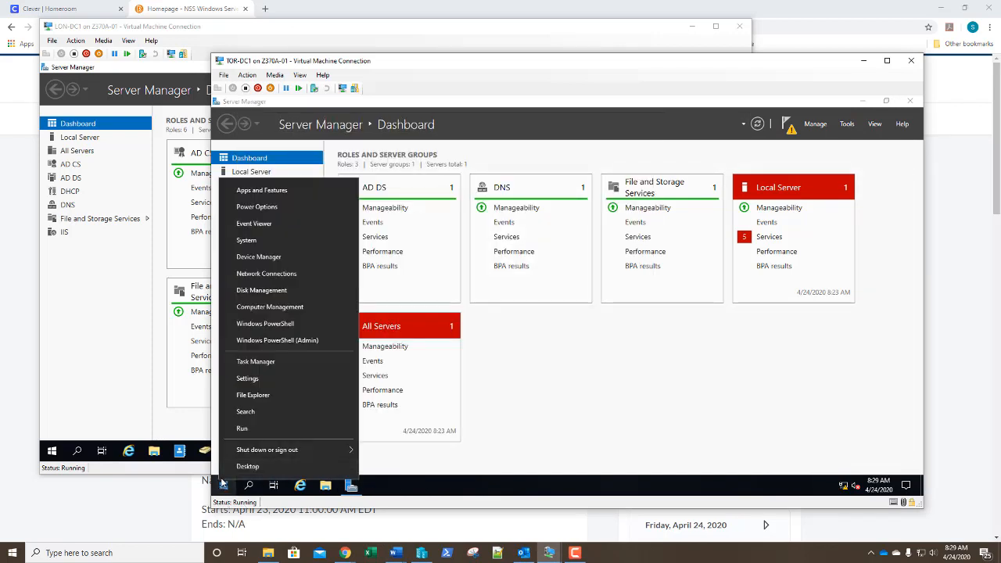
{"action": "left_click", "coordinate": [248, 241]}
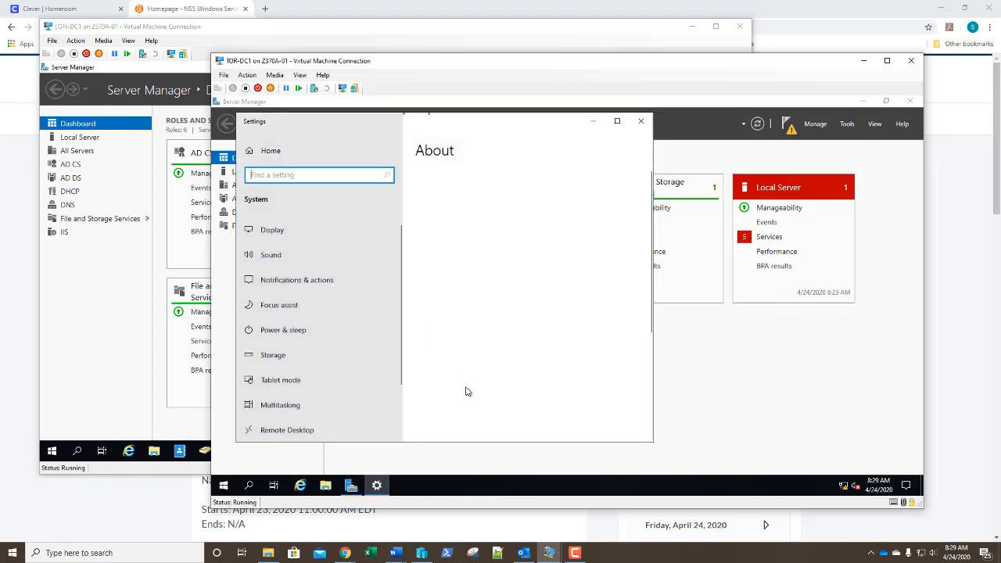
{"action": "scroll", "coordinate": [486, 378], "scroll_direction": "down", "scroll_amount": 5}
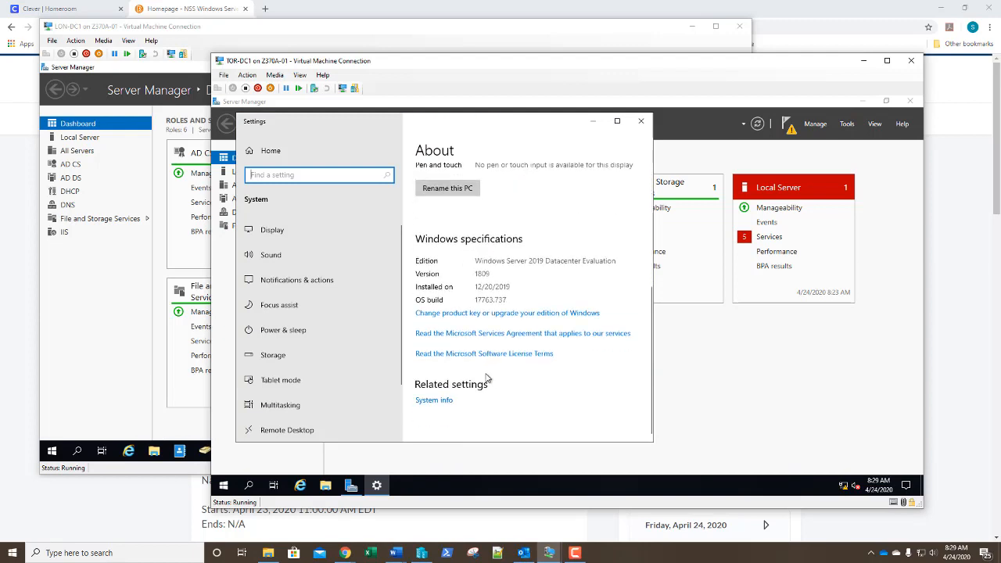
{"action": "left_click", "coordinate": [447, 401]}
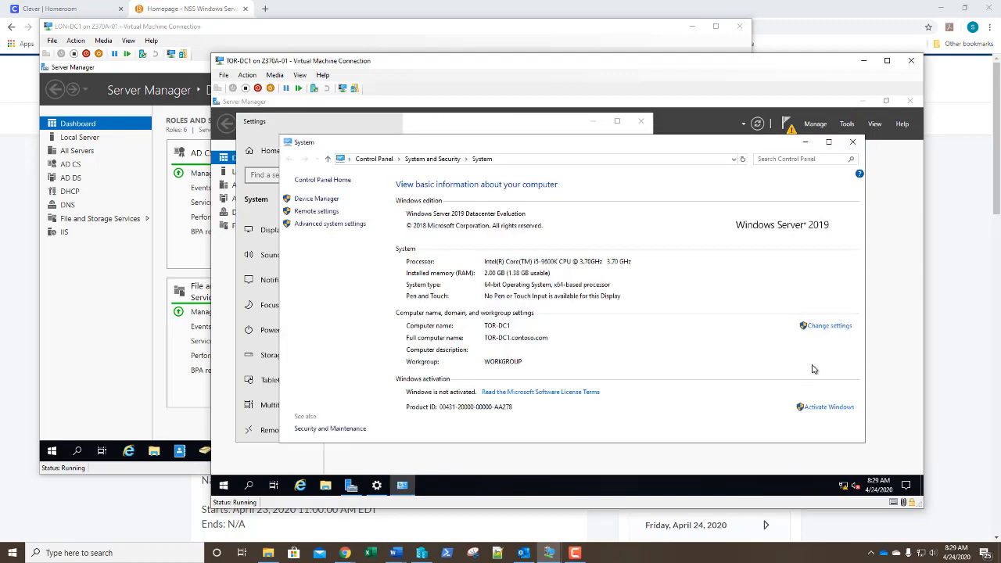
{"action": "left_click", "coordinate": [829, 326]}
{"action": "left_click", "coordinate": [452, 280]}
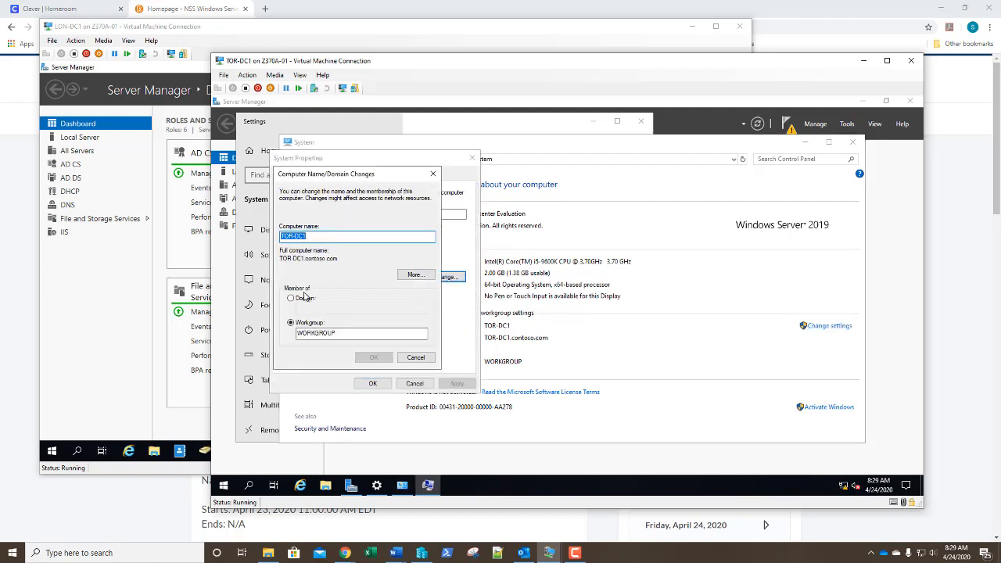
Switch membership to the domain adatum.com and authenticate with the domain administrator's username and password
{"action": "left_click", "coordinate": [291, 299]}
{"action": "left_click", "coordinate": [304, 309]}
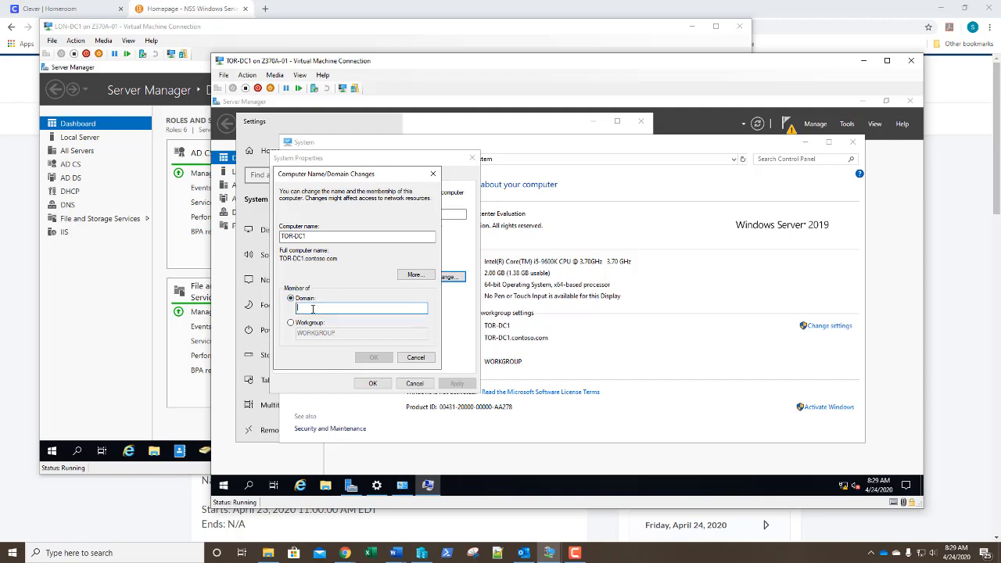
{"action": "type", "text": "adatum.com"}
{"action": "key", "text": "Return"}
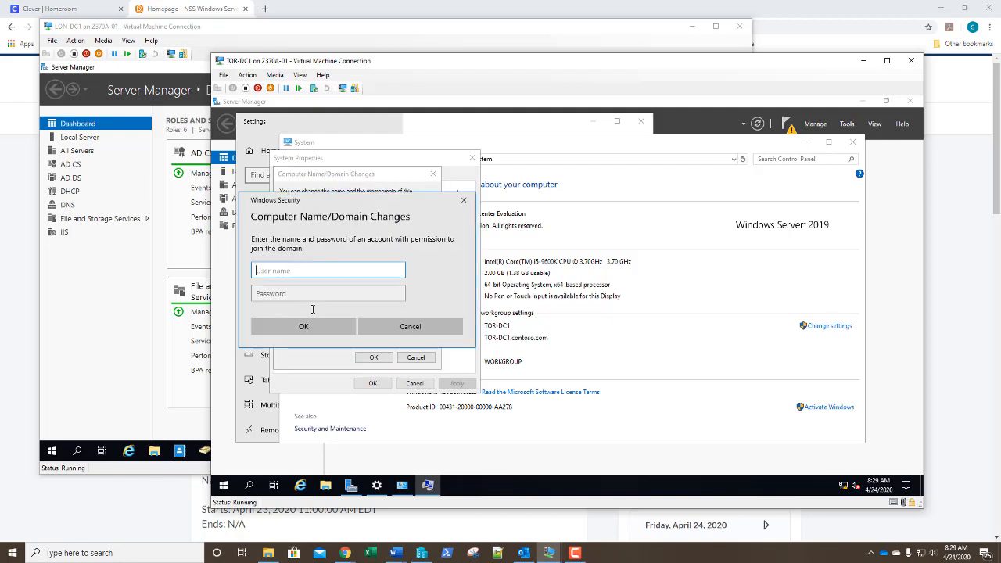
{"action": "type", "text": "administrator"}
{"action": "key", "text": "Tab"}
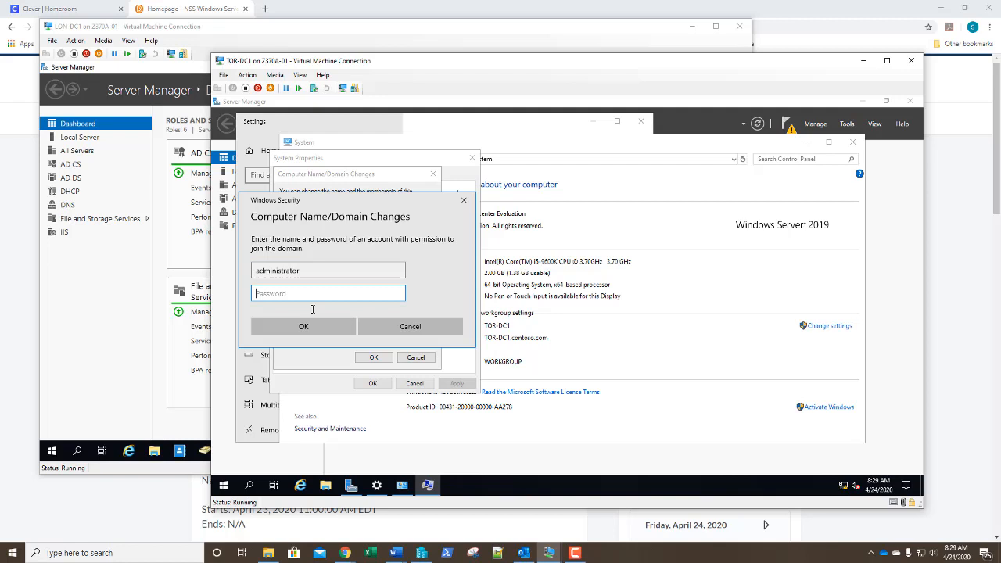
{"action": "type", "text": "Pa$$w0rd"}
{"action": "key", "text": "Return"}
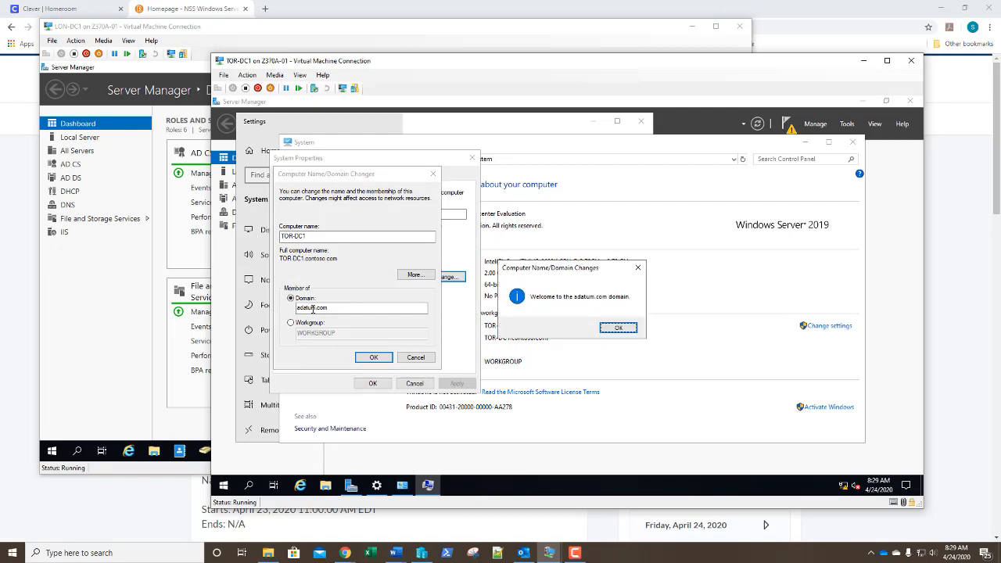
Acknowledge the adatum.com welcome and restart notices, close System Properties, and restart the server now
{"action": "key", "text": "Return"}
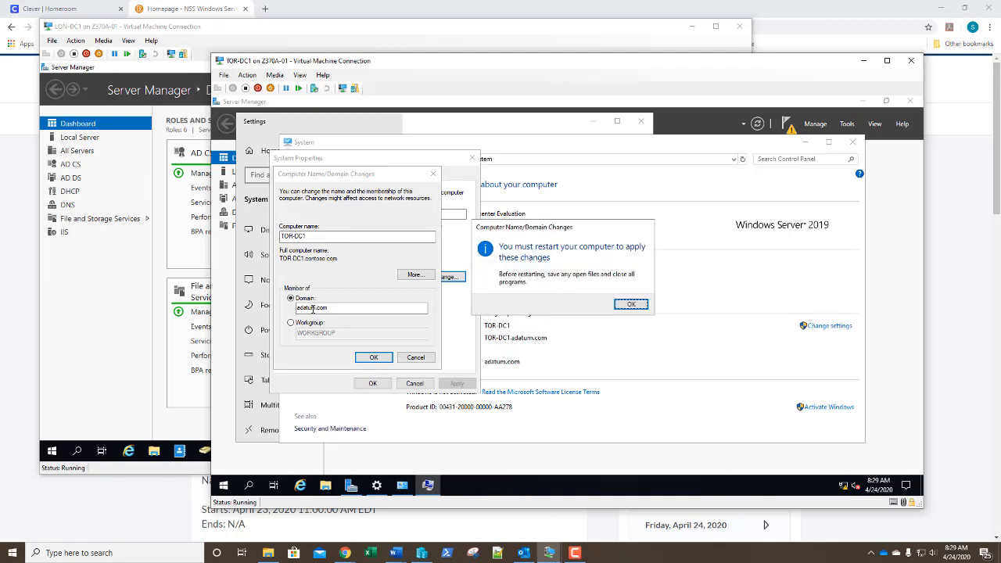
{"action": "key", "text": "Return"}
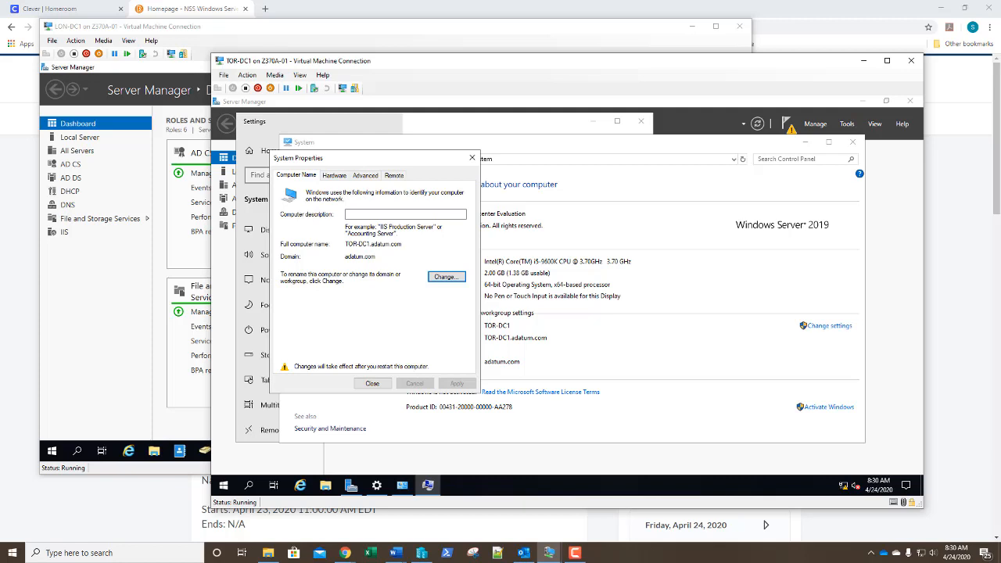
{"action": "left_click", "coordinate": [374, 382]}
{"action": "left_click", "coordinate": [550, 306]}
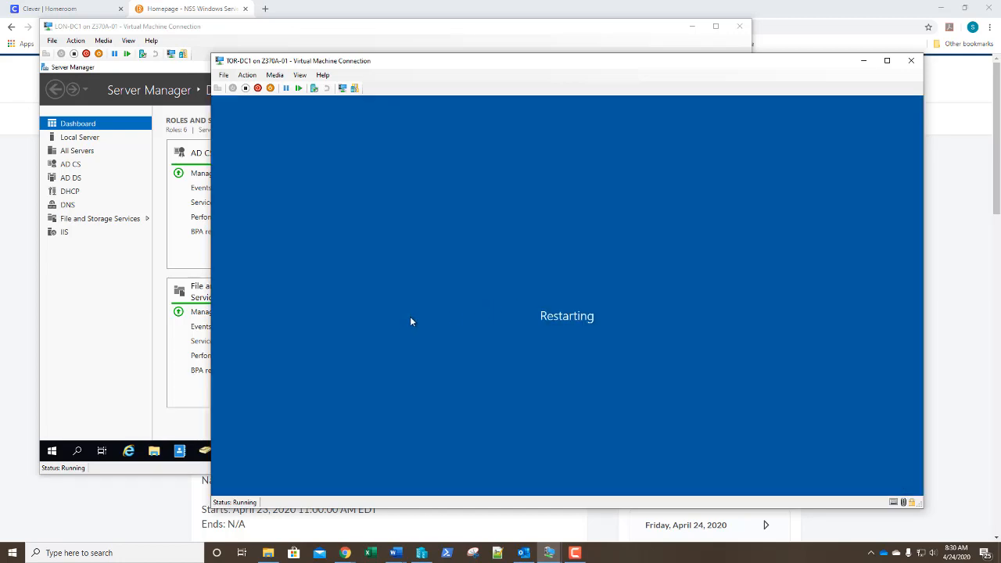
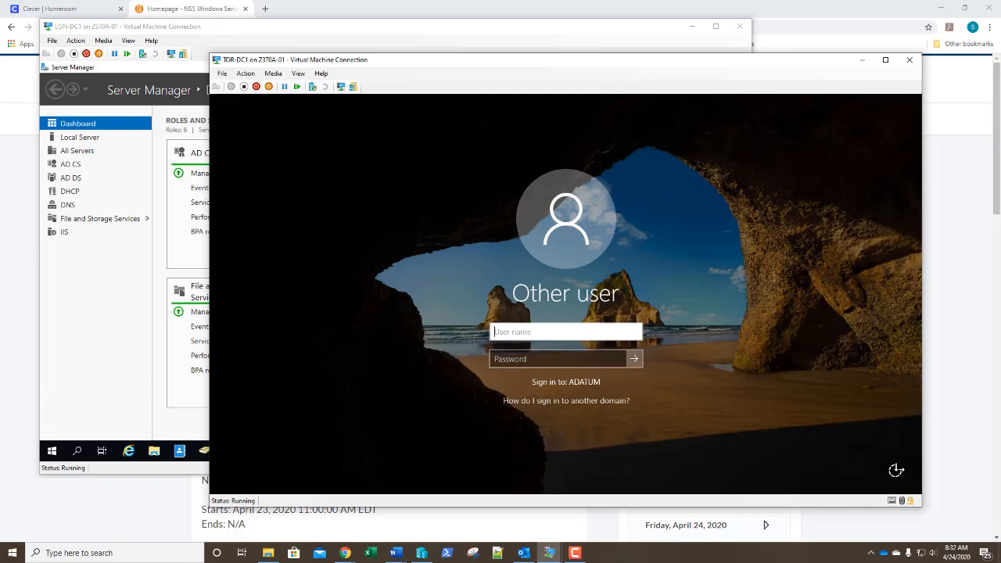
Sign in to TOR-DC1 as adatum\administrator with the domain administrator's password
{"action": "type", "text": "adatum\\administ"}
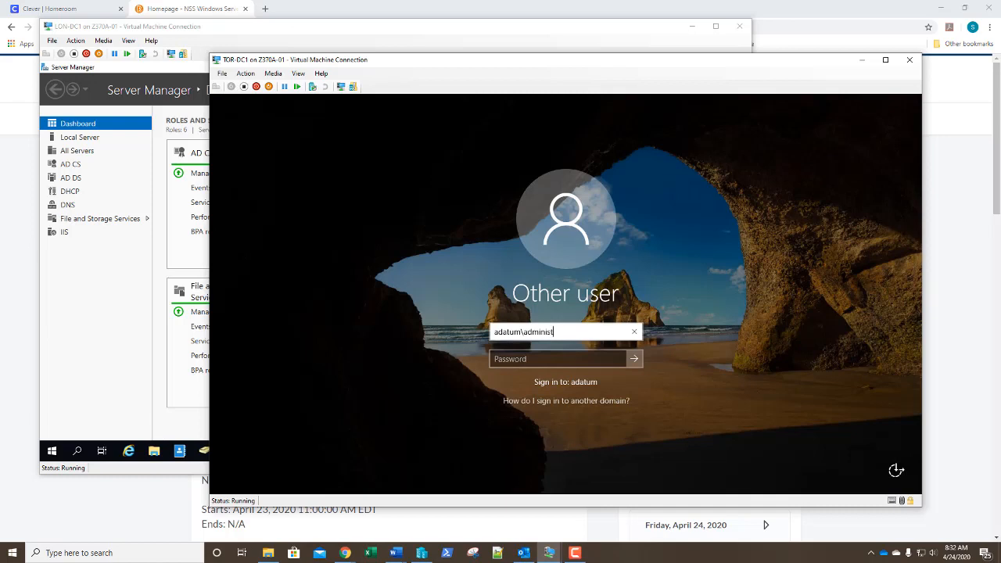
{"action": "type", "text": "rator"}
{"action": "key", "text": "Tab"}
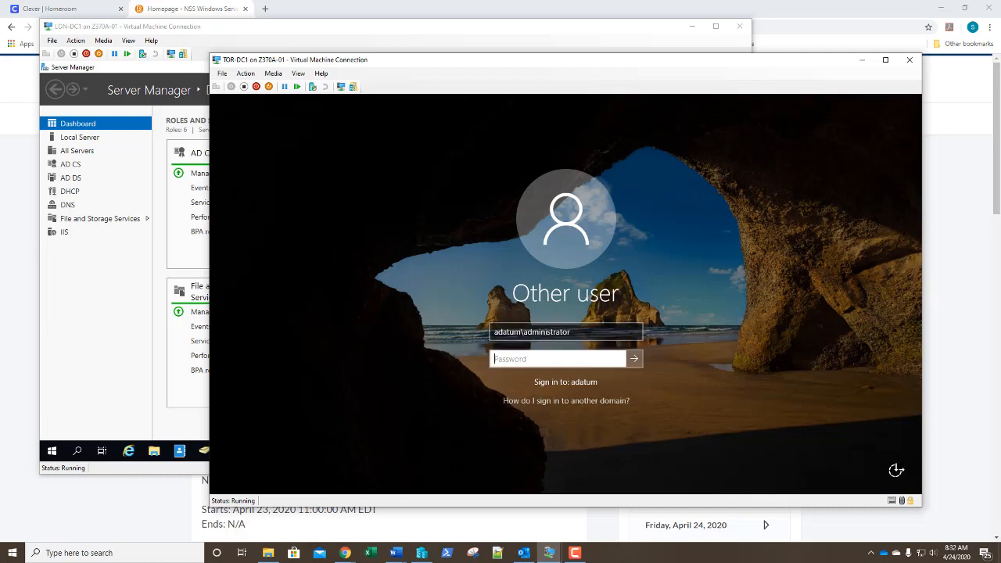
{"action": "type", "text": "Pa$$w0rd"}
{"action": "key", "text": "Return"}
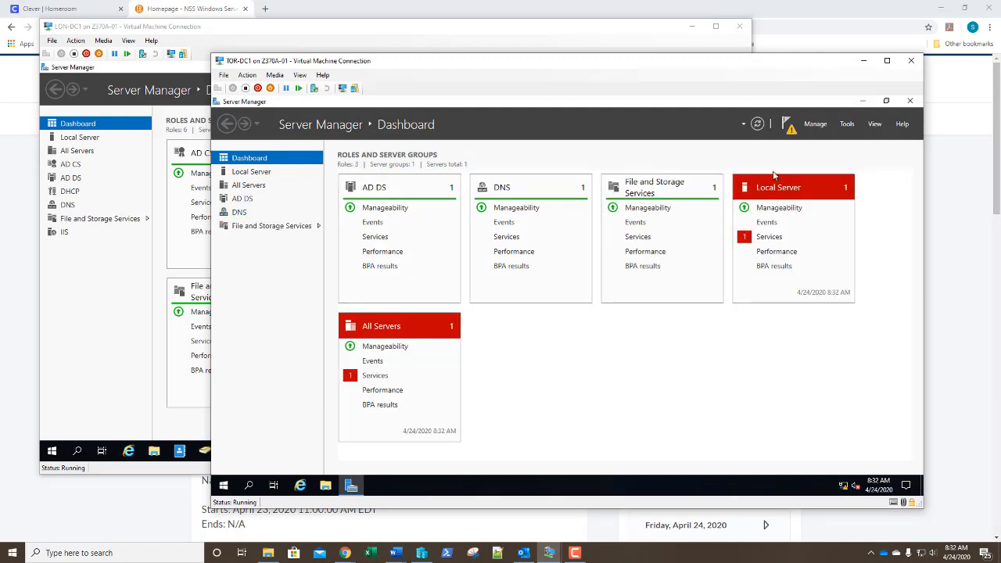
Start domain controller promotion from Server Manager's notifications, keeping the add-to-existing-domain option
{"action": "left_click", "coordinate": [790, 129]}
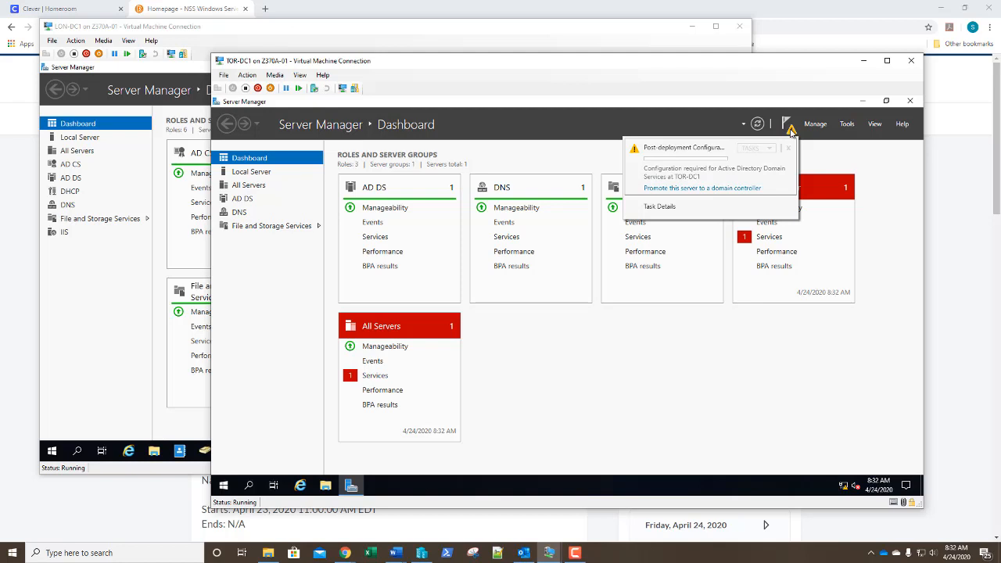
{"action": "left_click", "coordinate": [712, 189]}
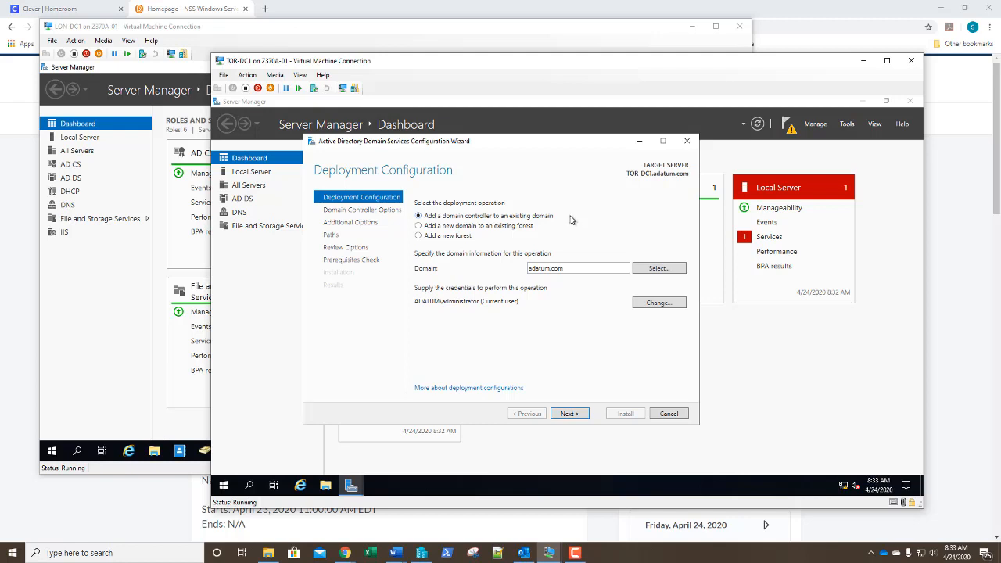
Keep the existing-domain deployment, then enter and confirm the DSRM password for TOR-DC1
{"action": "left_click", "coordinate": [568, 415]}
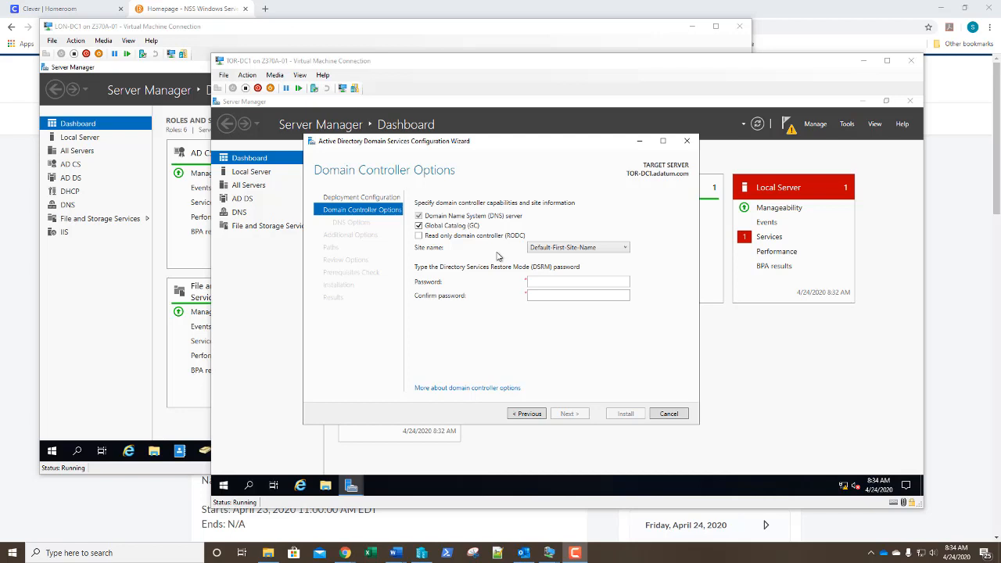
{"action": "left_click", "coordinate": [546, 281]}
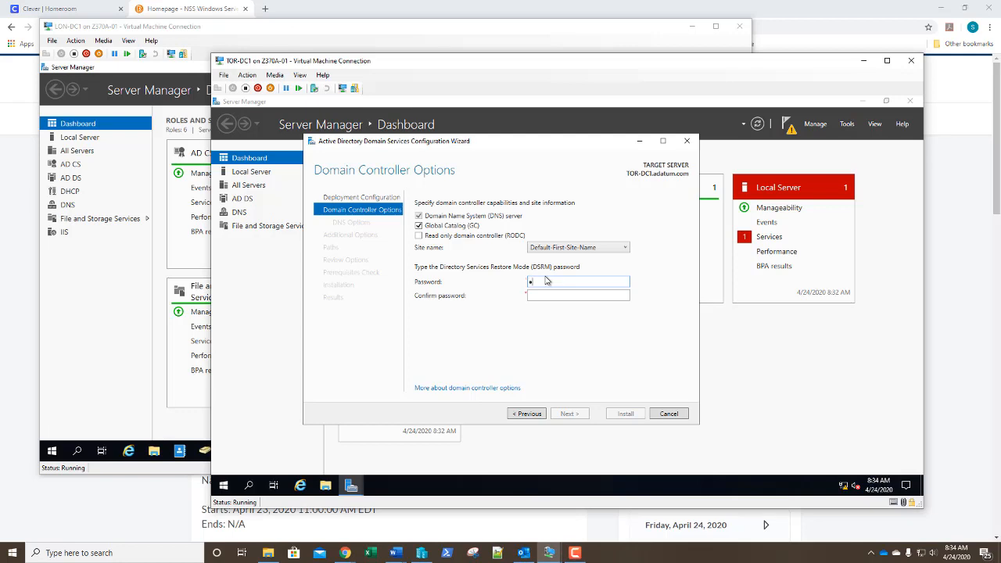
{"action": "type", "text": "Pa55w.rd"}
{"action": "key", "text": "Tab"}
{"action": "type", "text": "Pa55w.rd"}
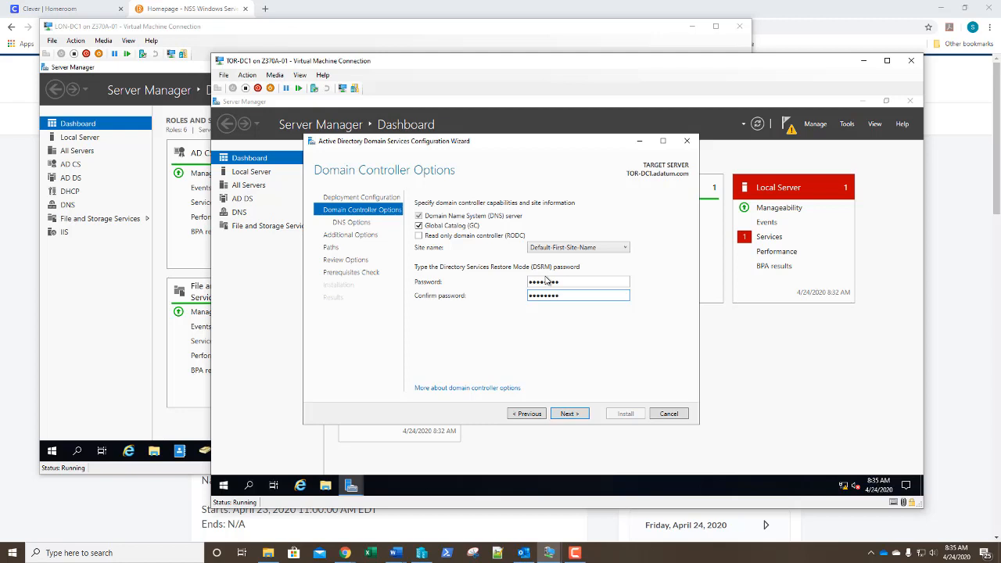
{"action": "key", "text": "Return"}
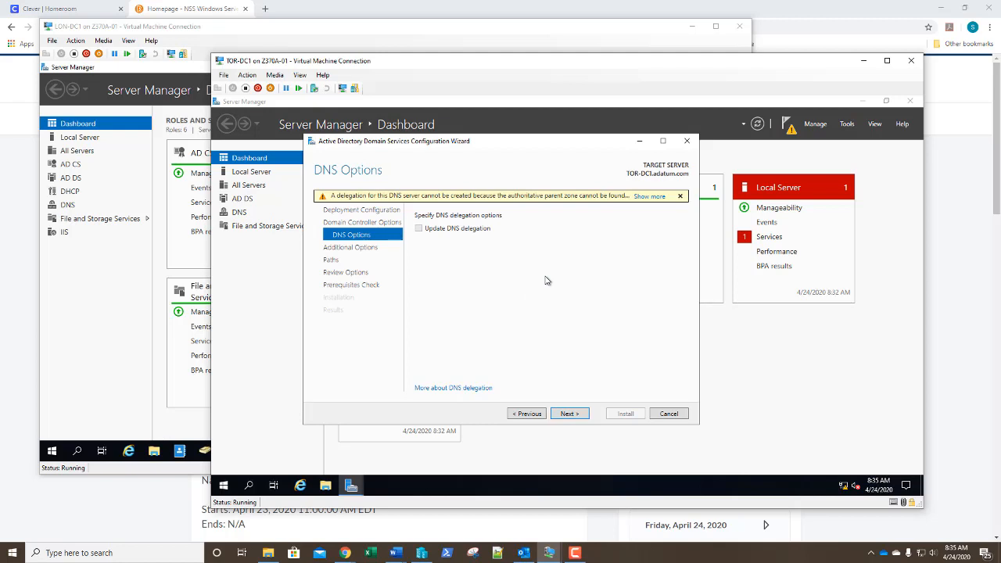
Accept default DNS, replication and database/log/SYSVOL path settings through to Review Options
{"action": "key", "text": "Return"}
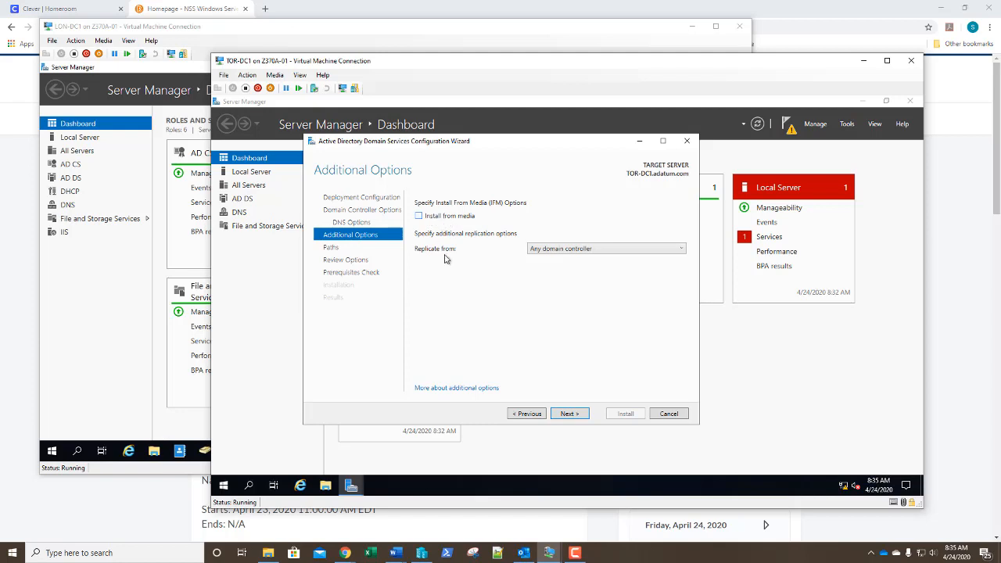
{"action": "left_click", "coordinate": [569, 415]}
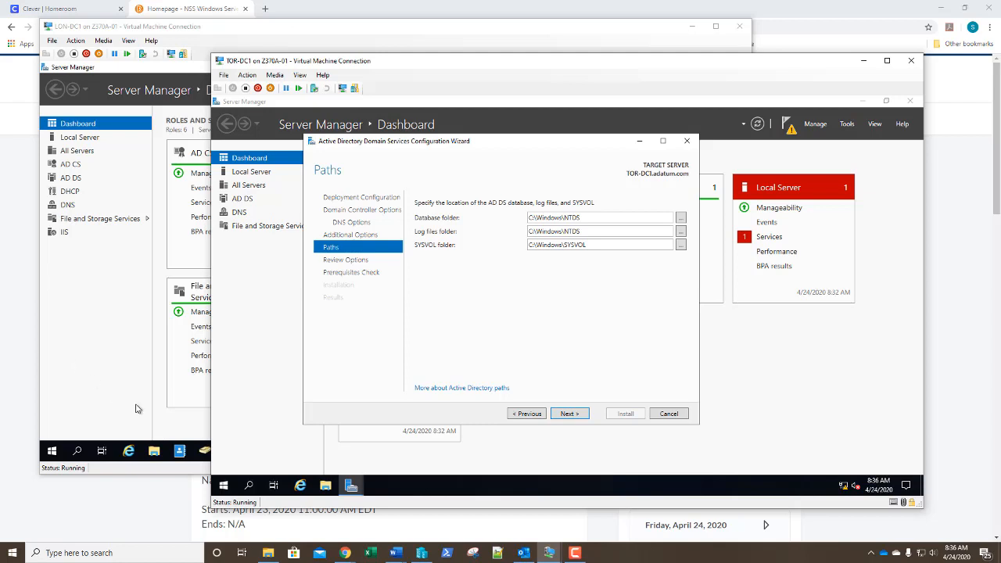
{"action": "left_click", "coordinate": [569, 414]}
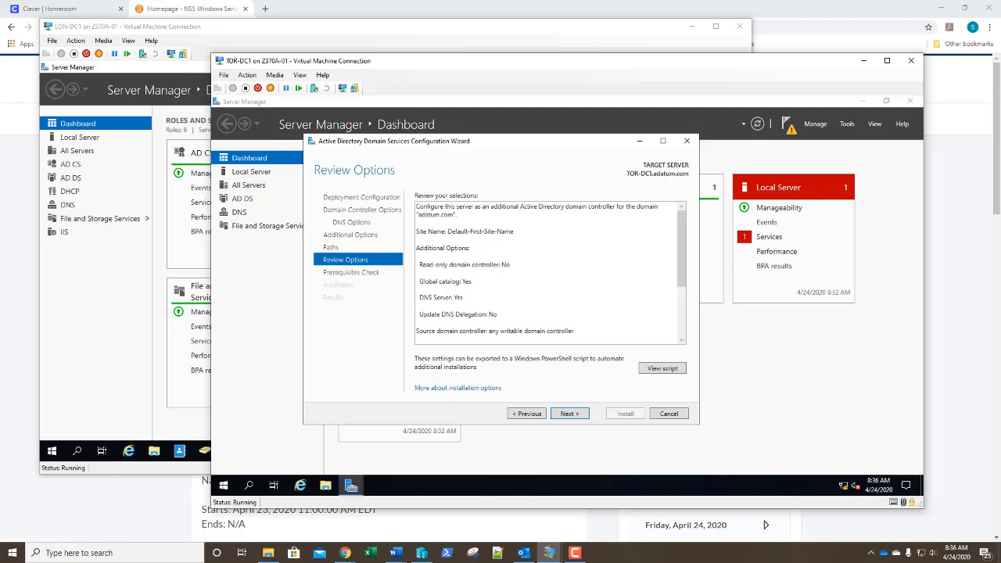
Pass the prerequisites check and install Active Directory Domain Services on TOR-DC1
{"action": "left_click", "coordinate": [577, 414]}
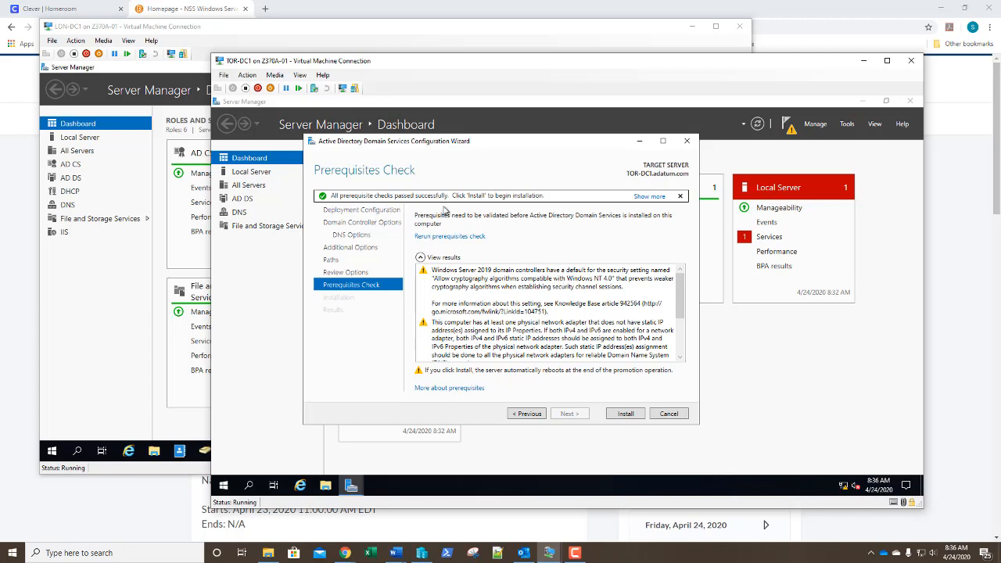
{"action": "left_click", "coordinate": [623, 417]}
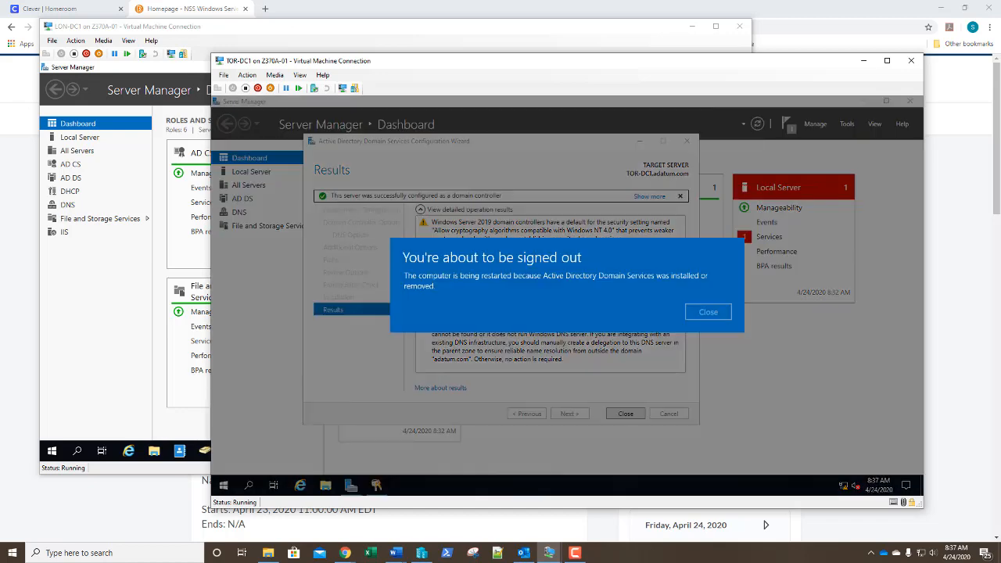
Dismiss the sign-out notice so TOR-DC1 restarts, and bring the Word lab guide forward
{"action": "left_click", "coordinate": [714, 314]}
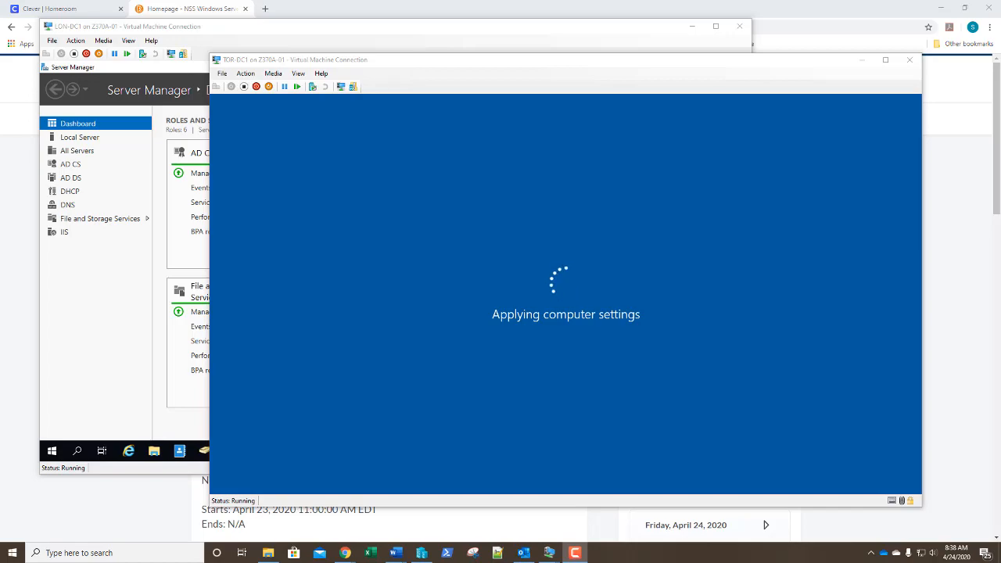
{"action": "left_click", "coordinate": [395, 553]}
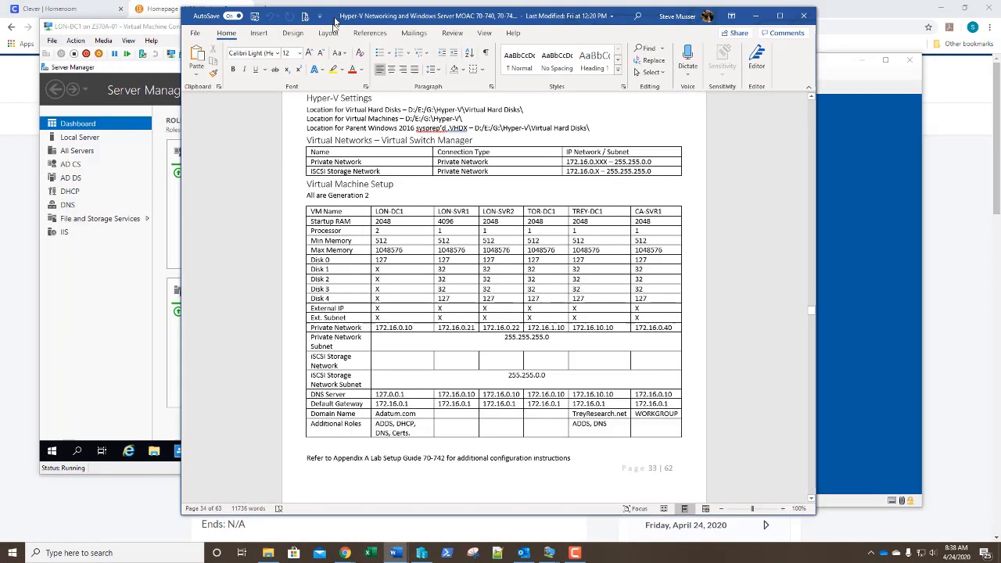
{"action": "left_click_drag", "start_coordinate": [335, 21], "coordinate": [336, 21]}
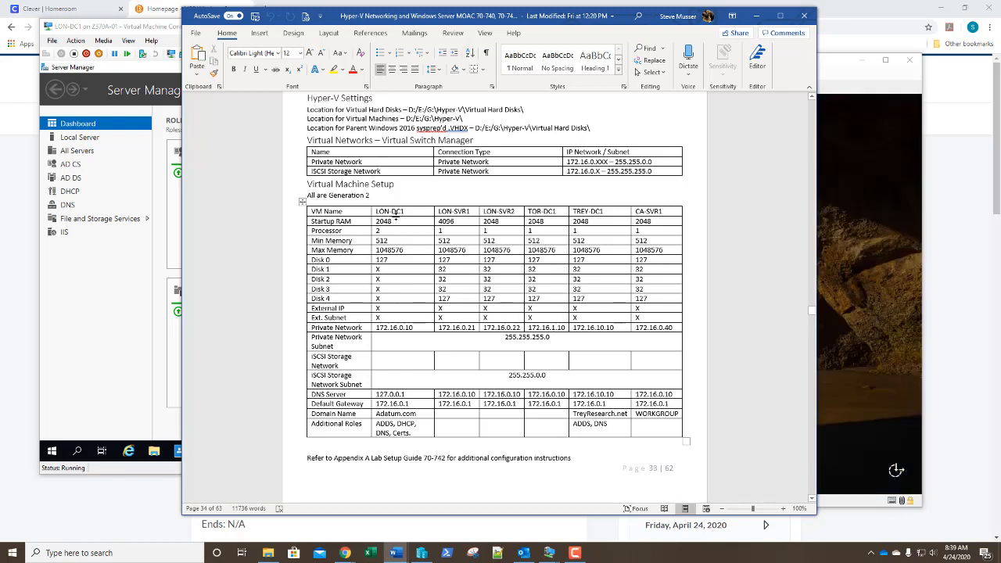
Note the private IPs of LON-DC1 (172.16.0.10) and TOR-DC1 (172.16.1.10), then minimize Word
{"action": "double_click", "coordinate": [404, 212]}
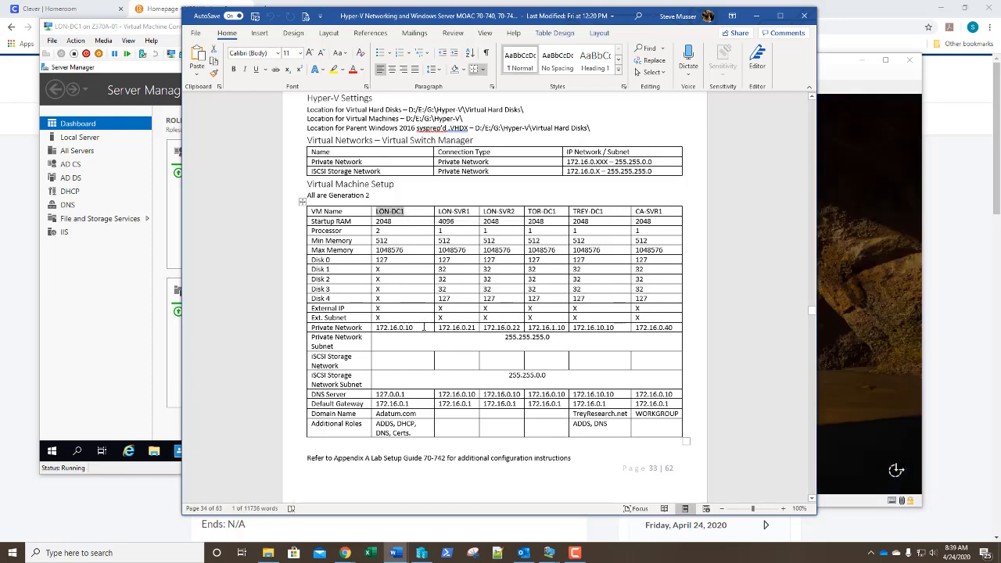
{"action": "left_click", "coordinate": [412, 328]}
{"action": "left_click_drag", "start_coordinate": [413, 328], "coordinate": [376, 328]}
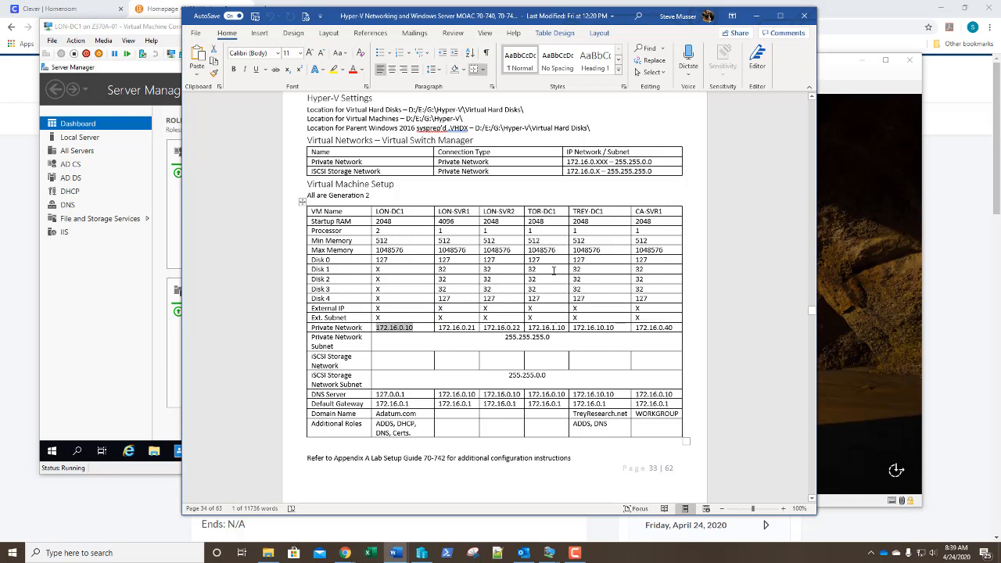
{"action": "left_click_drag", "start_coordinate": [564, 328], "coordinate": [528, 328]}
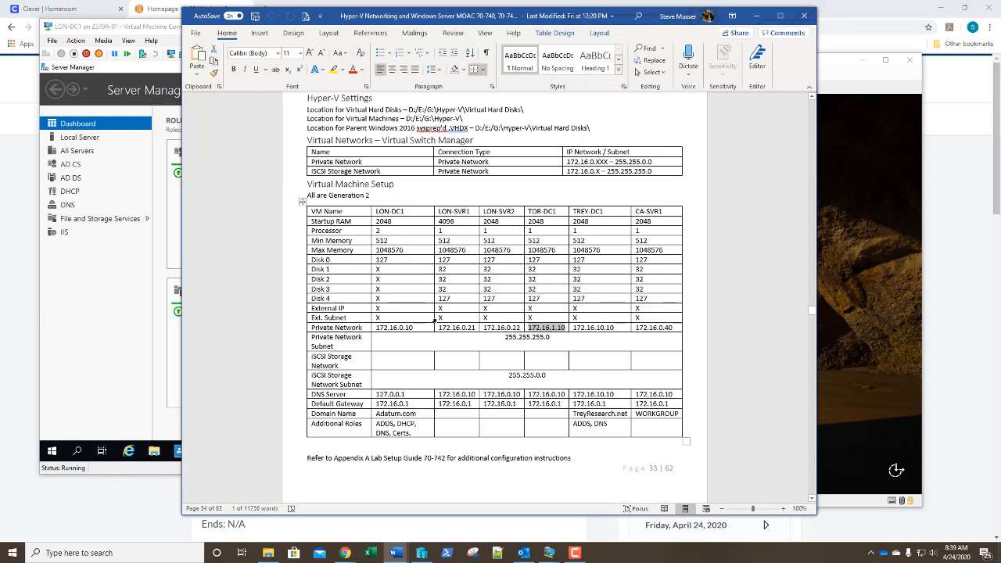
{"action": "left_click", "coordinate": [554, 340]}
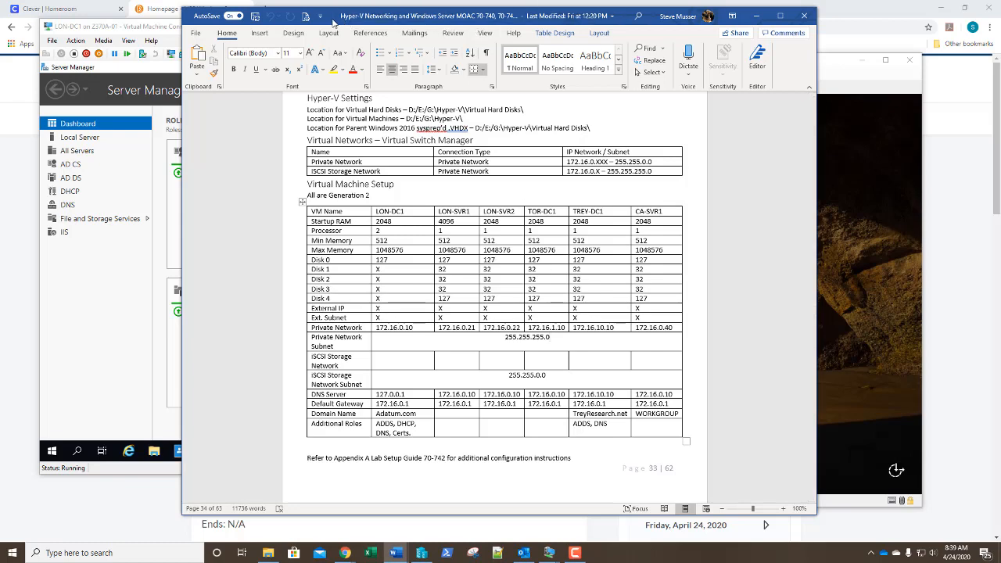
{"action": "left_click", "coordinate": [757, 16]}
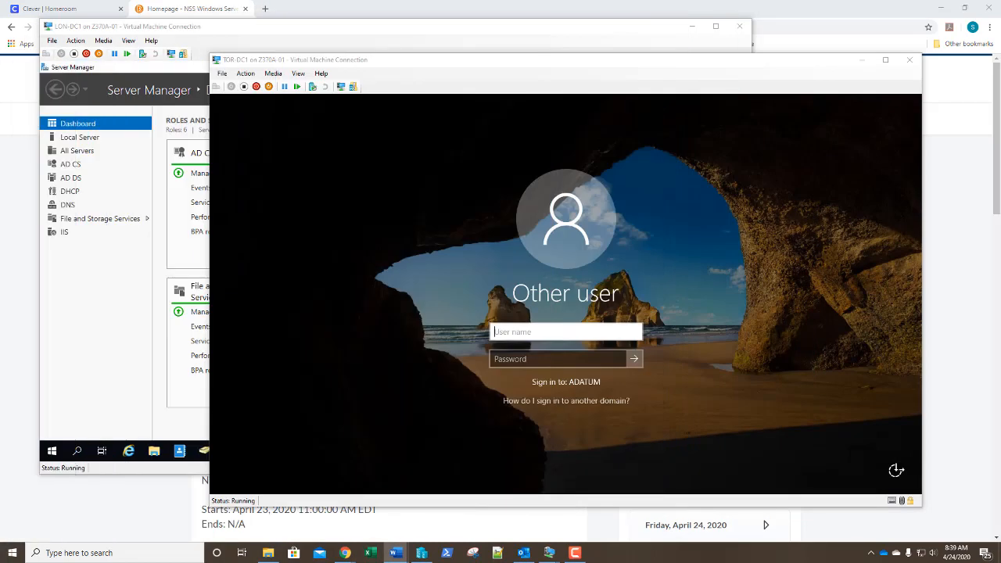
Sign in to the restarted TOR-DC1 as administrator with the domain password
{"action": "left_click", "coordinate": [539, 335]}
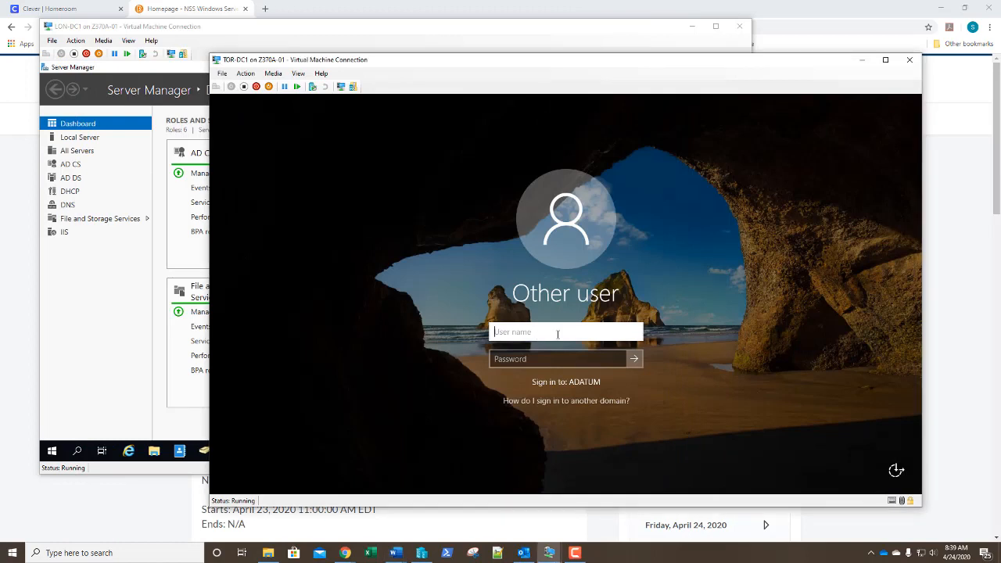
{"action": "type", "text": "administrator"}
{"action": "key", "text": "Tab"}
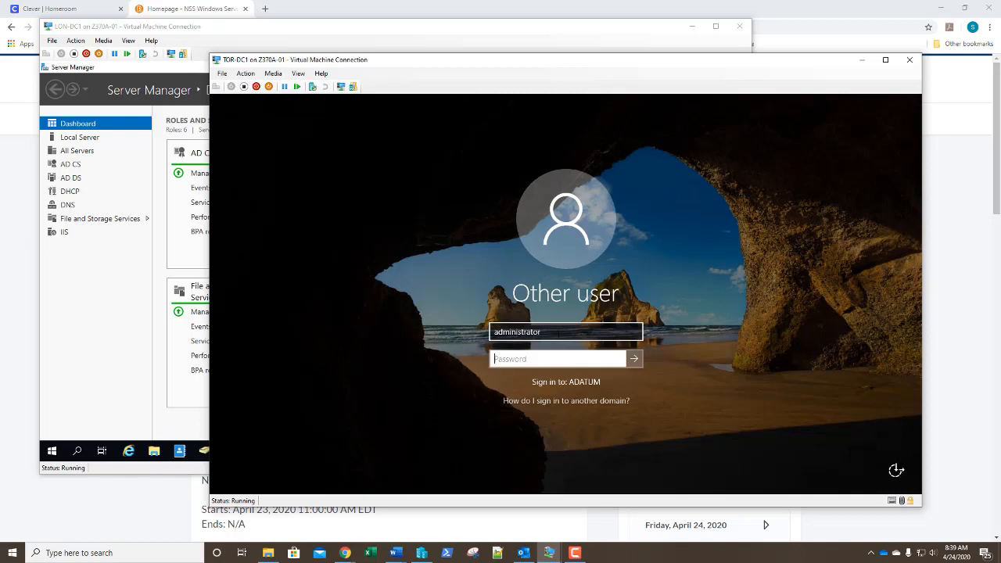
{"action": "type", "text": "Pa55w.rd"}
{"action": "key", "text": "Return"}
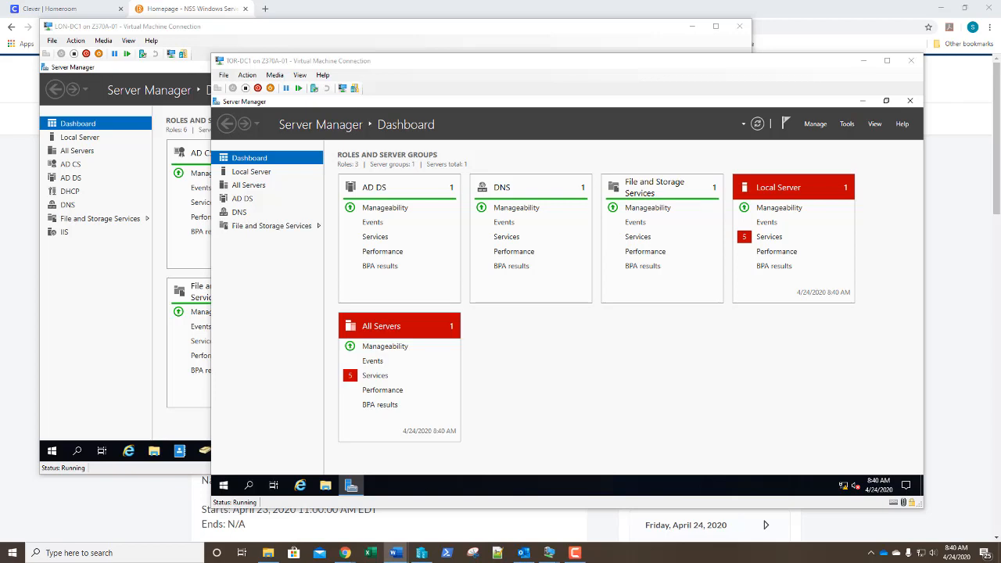
Return to TOR-DC1 and launch Active Directory Users and Computers from Server Manager's Tools
{"action": "key", "text": "alt+Tab"}
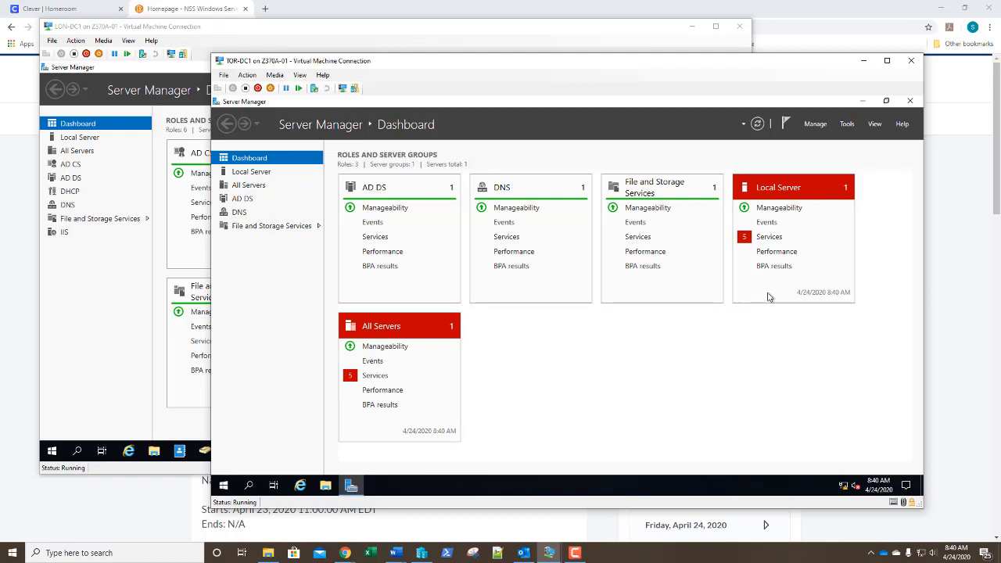
{"action": "left_click", "coordinate": [847, 123]}
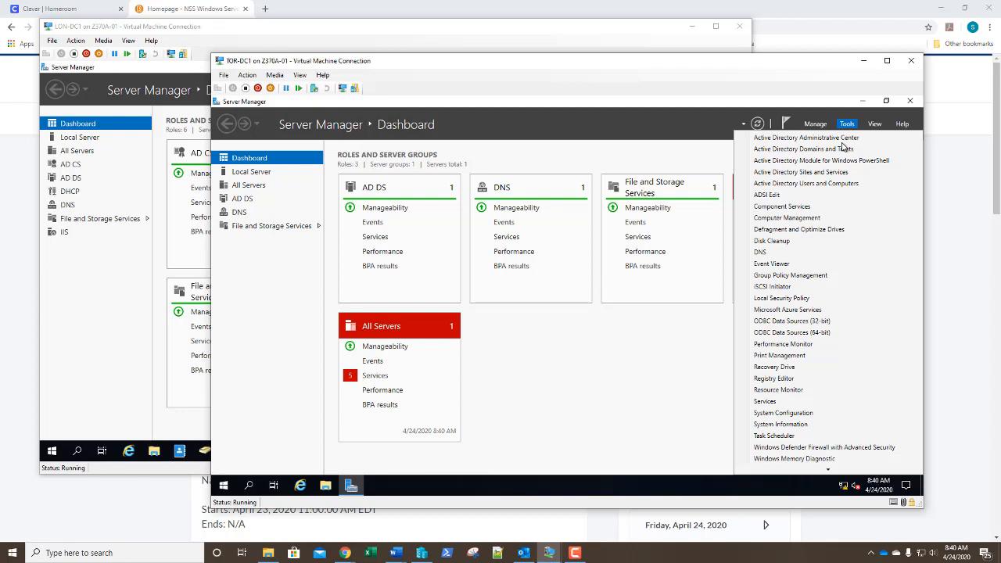
{"action": "left_click", "coordinate": [817, 185]}
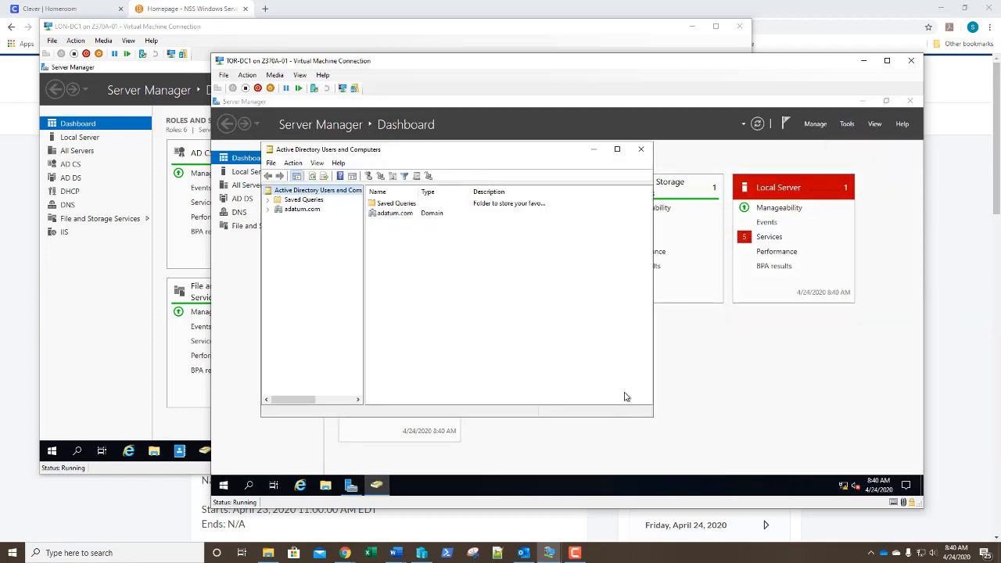
Enlarge the console and list adatum.com's Domain Controllers, LON-DC1 and TOR-DC1, with full site names
{"action": "left_click_drag", "start_coordinate": [654, 418], "coordinate": [861, 451]}
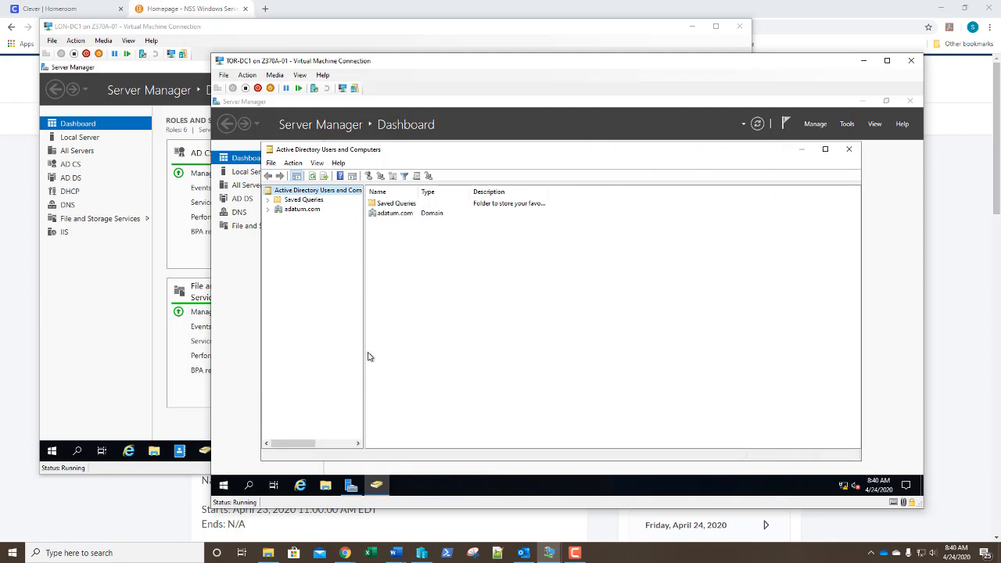
{"action": "left_click_drag", "start_coordinate": [364, 356], "coordinate": [410, 354]}
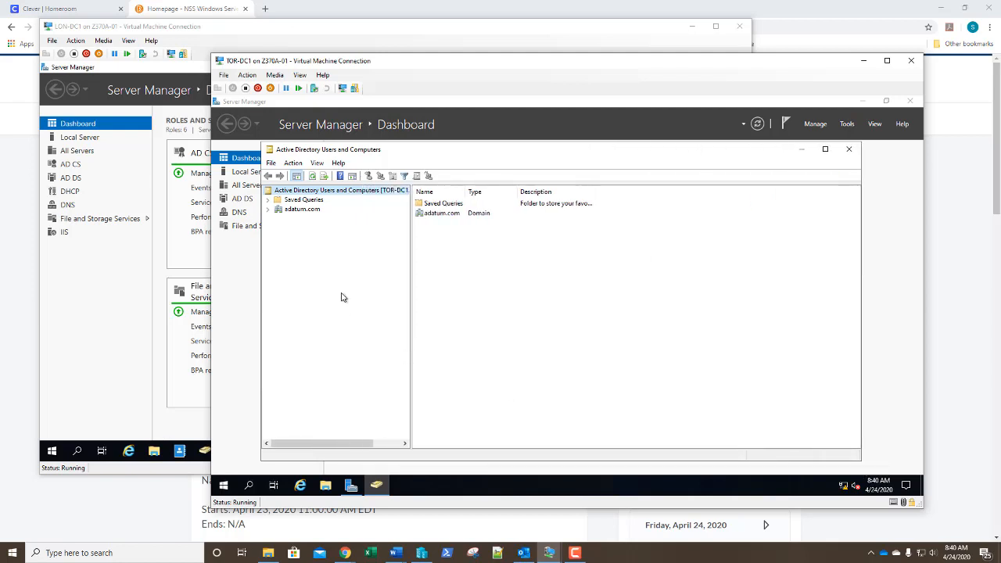
{"action": "left_click", "coordinate": [269, 210]}
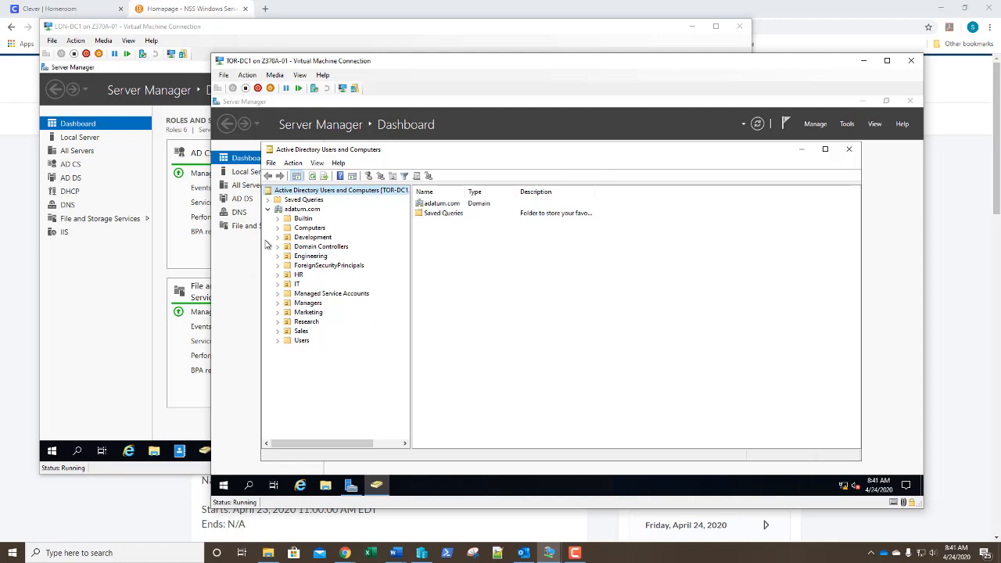
{"action": "left_click", "coordinate": [319, 247]}
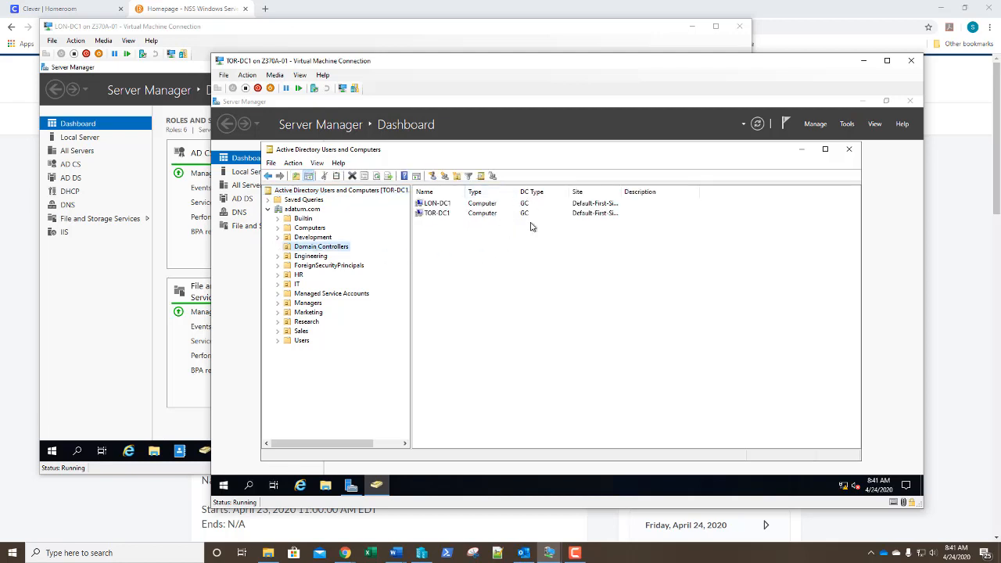
{"action": "double_click", "coordinate": [623, 192]}
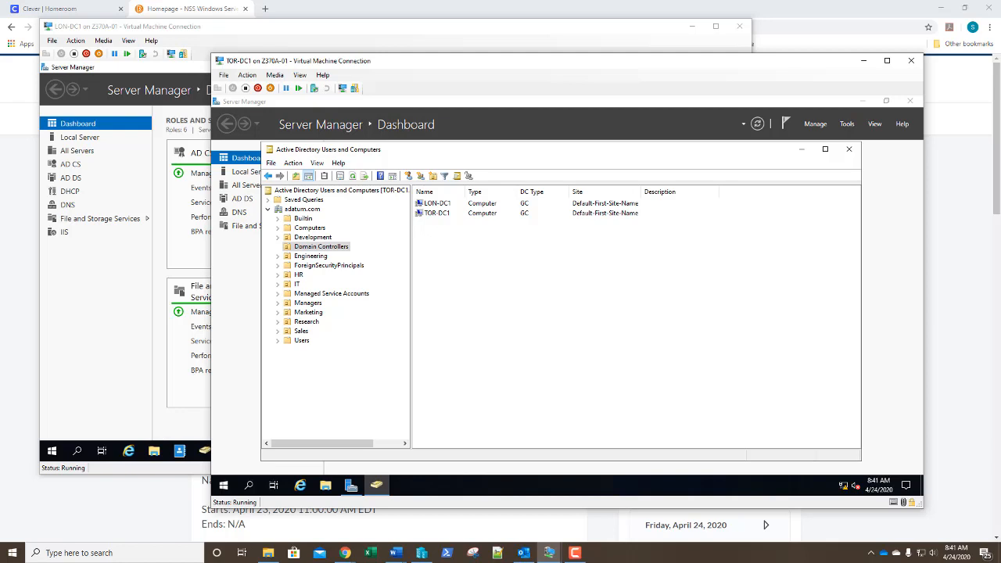
Close Active Directory Users and Computers and dismiss the Tools menu
{"action": "left_click", "coordinate": [850, 150]}
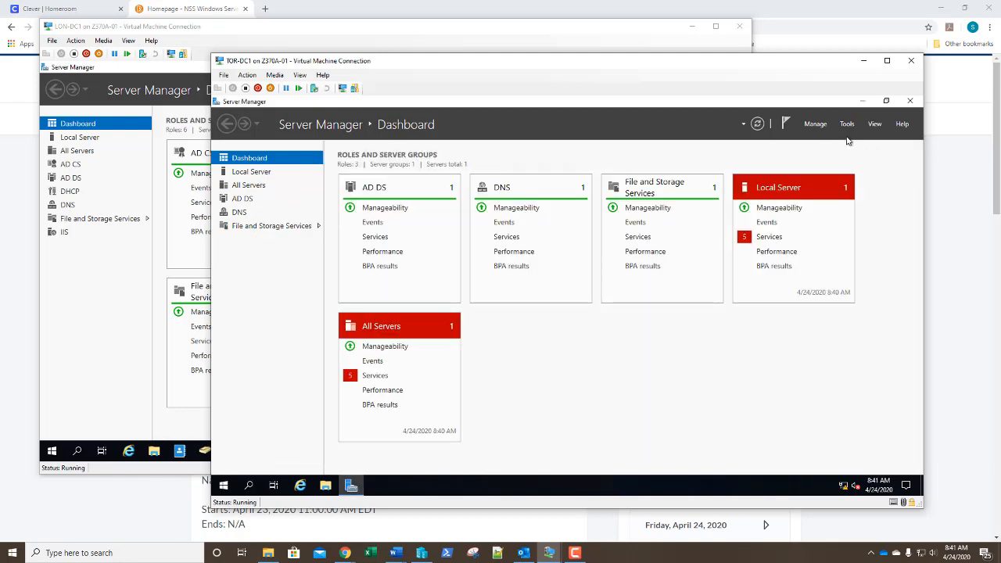
{"action": "left_click", "coordinate": [847, 123]}
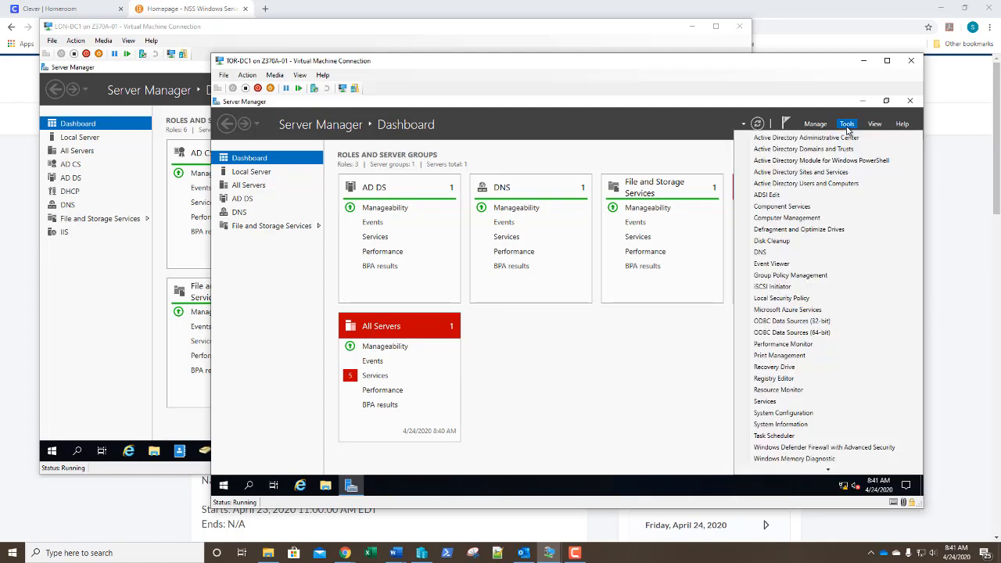
{"action": "left_click", "coordinate": [804, 172]}
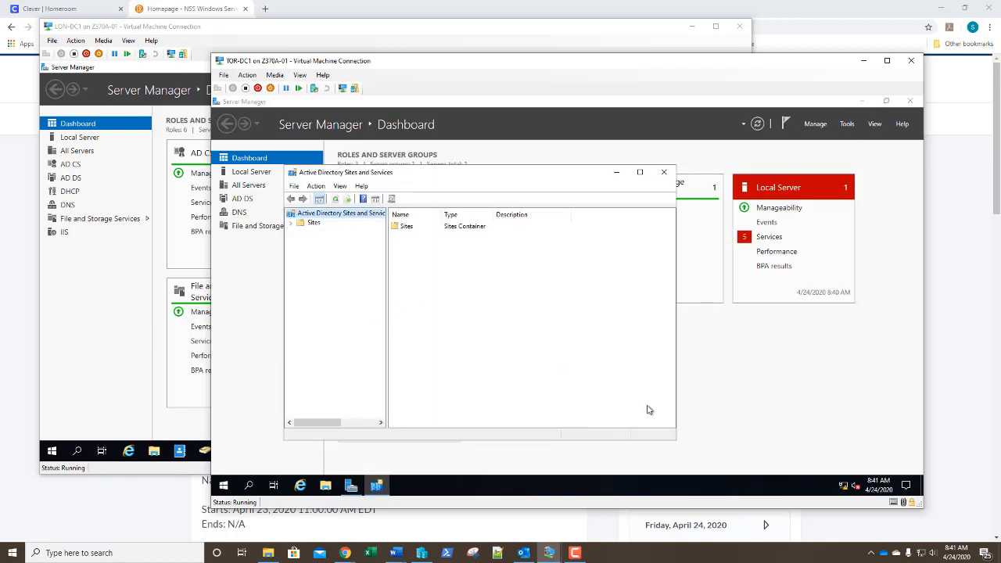
Widen the console and expand Sites > Default-First-Site-Name > Servers > TOR-DC1 to its NTDS Settings
{"action": "left_click_drag", "start_coordinate": [677, 440], "coordinate": [813, 459]}
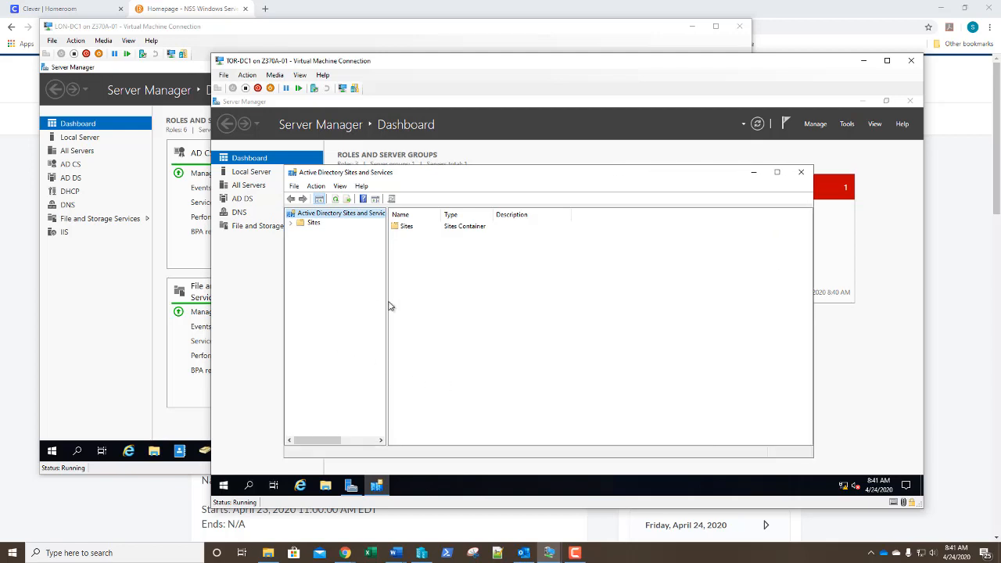
{"action": "left_click_drag", "start_coordinate": [386, 310], "coordinate": [446, 309]}
{"action": "left_click", "coordinate": [291, 223]}
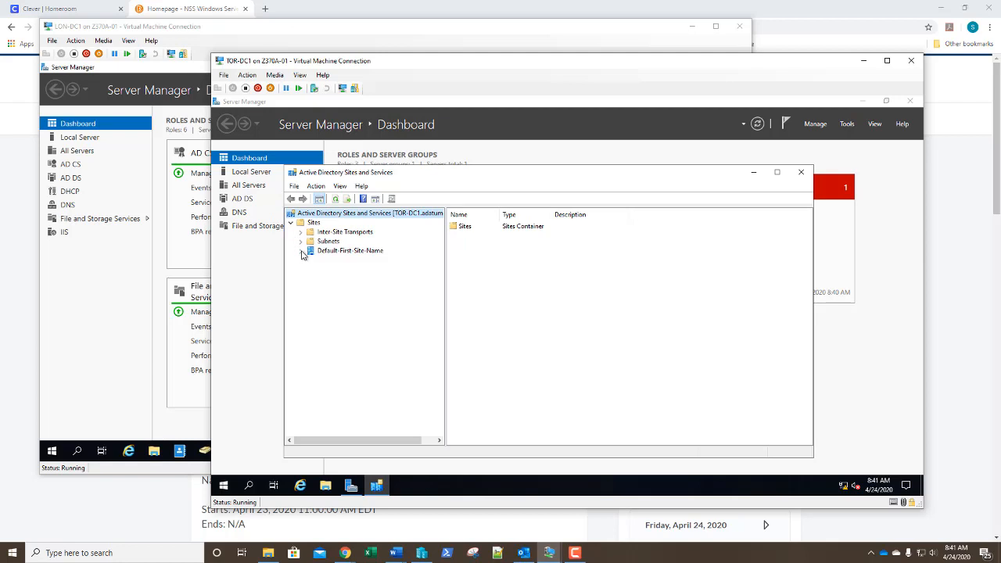
{"action": "left_click", "coordinate": [303, 253]}
{"action": "left_click", "coordinate": [311, 261]}
{"action": "left_click", "coordinate": [350, 289]}
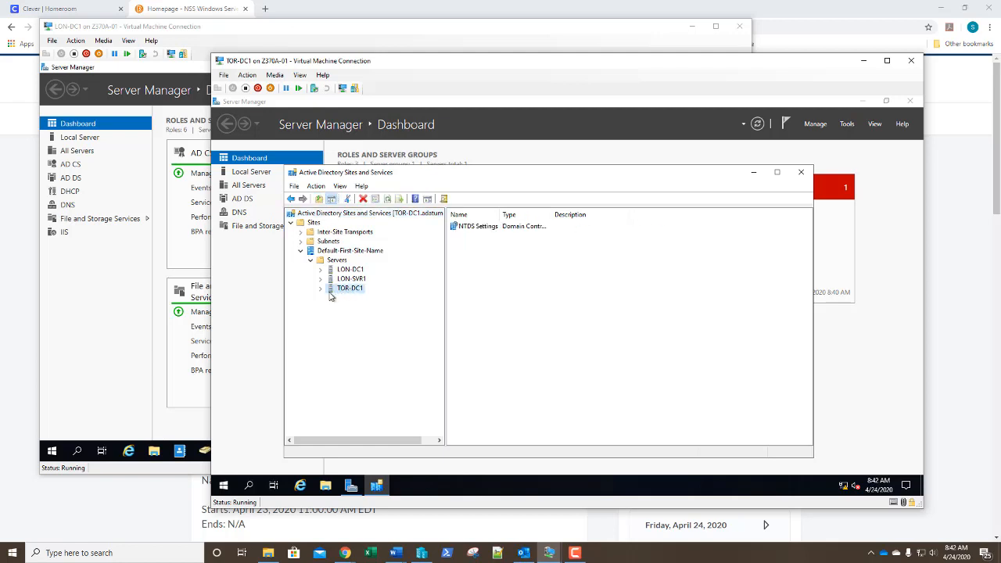
{"action": "left_click", "coordinate": [321, 289]}
{"action": "left_click", "coordinate": [349, 301]}
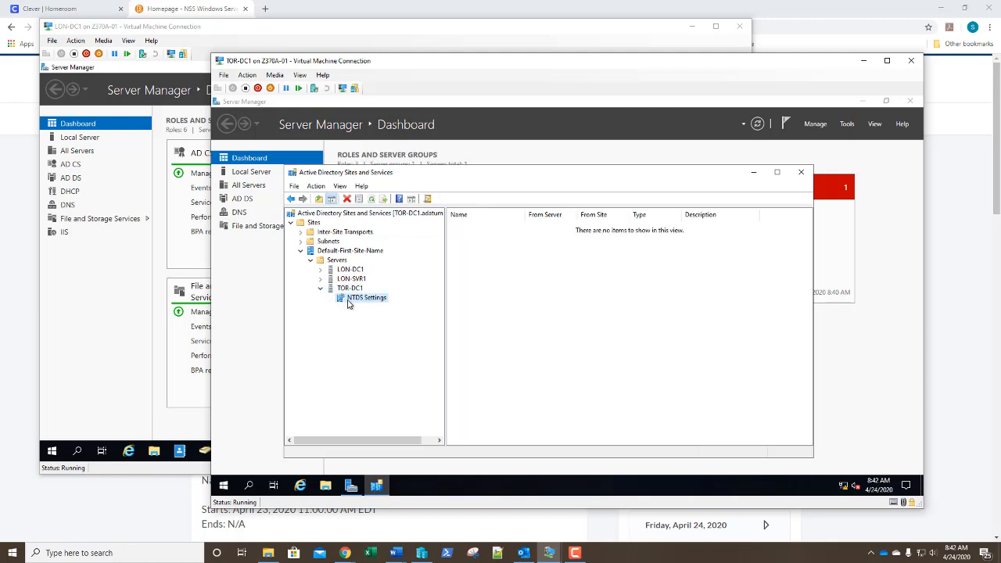
Confirm Global Catalog is enabled in TOR-DC1's NTDS Settings properties
{"action": "right_click", "coordinate": [348, 304]}
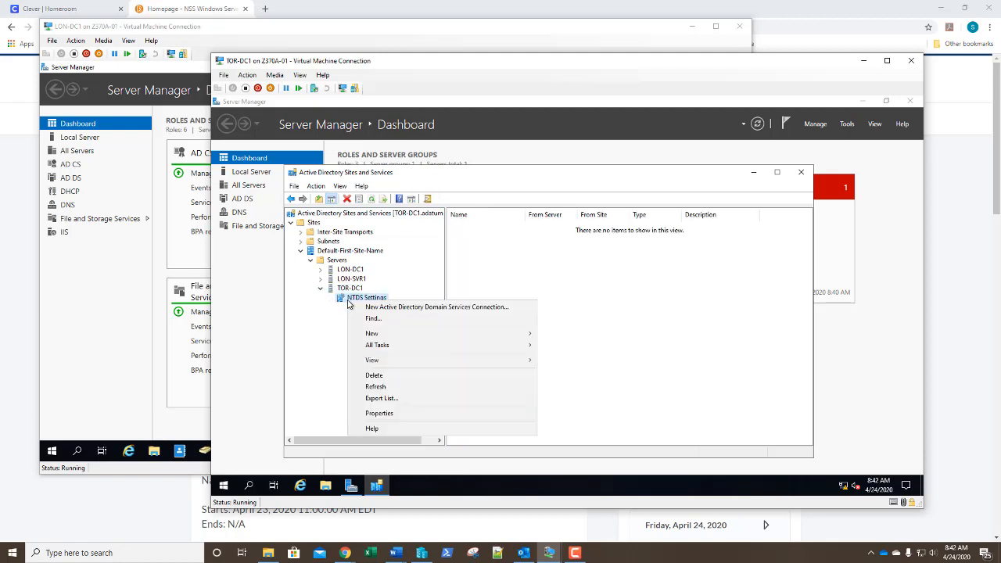
{"action": "left_click", "coordinate": [381, 413]}
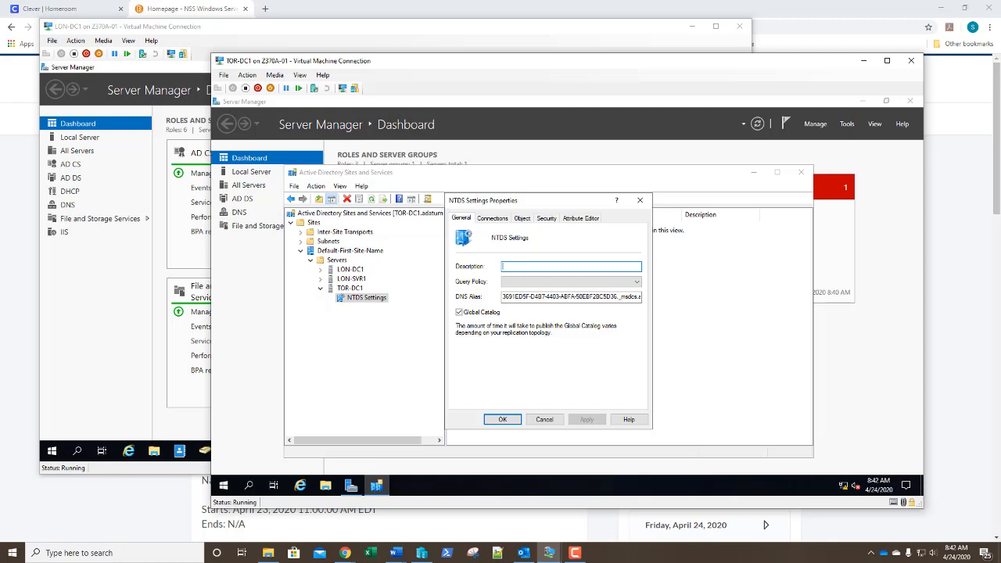
{"action": "left_click", "coordinate": [502, 421]}
Swap Sites and Services for Active Directory Users and Computers, pointed at TOR-DC1.adatum.com
{"action": "left_click", "coordinate": [798, 178]}
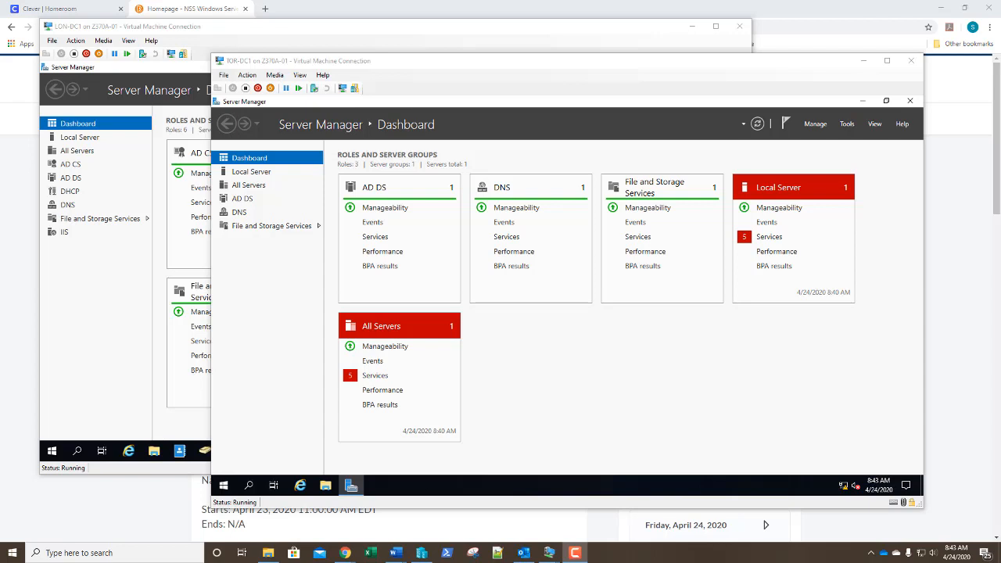
{"action": "left_click", "coordinate": [847, 124]}
{"action": "left_click", "coordinate": [815, 186]}
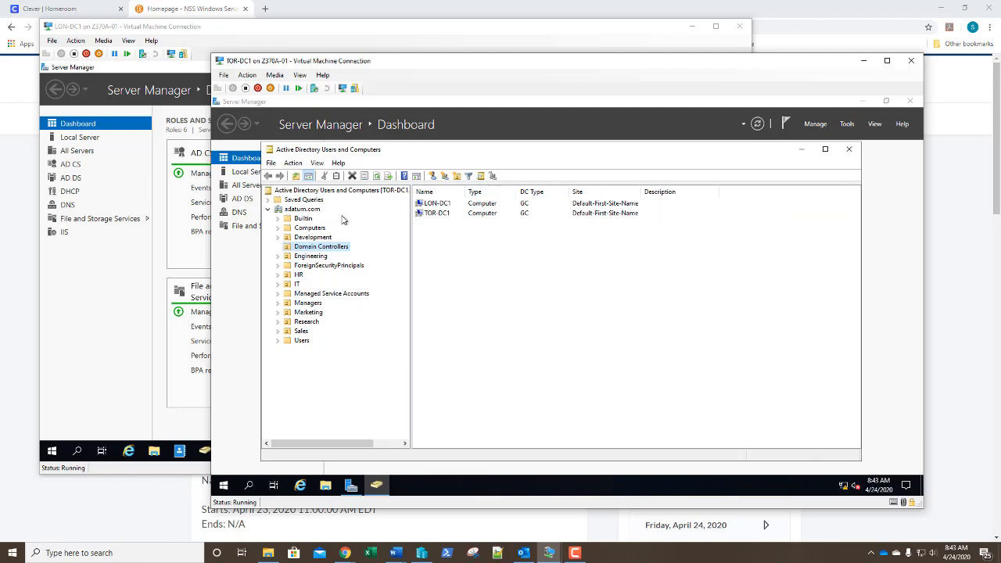
{"action": "right_click", "coordinate": [305, 213]}
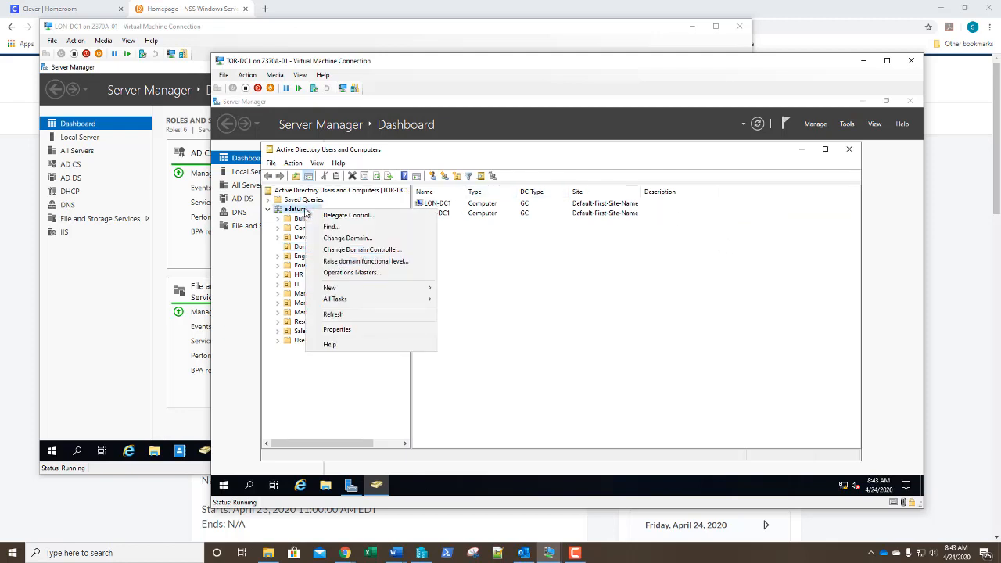
{"action": "left_click", "coordinate": [327, 250]}
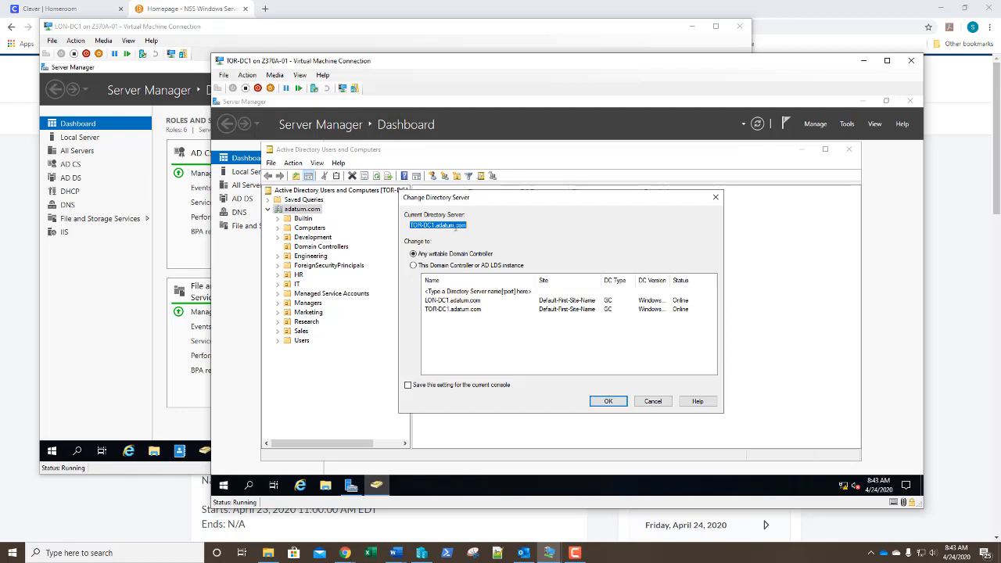
{"action": "left_click", "coordinate": [439, 309]}
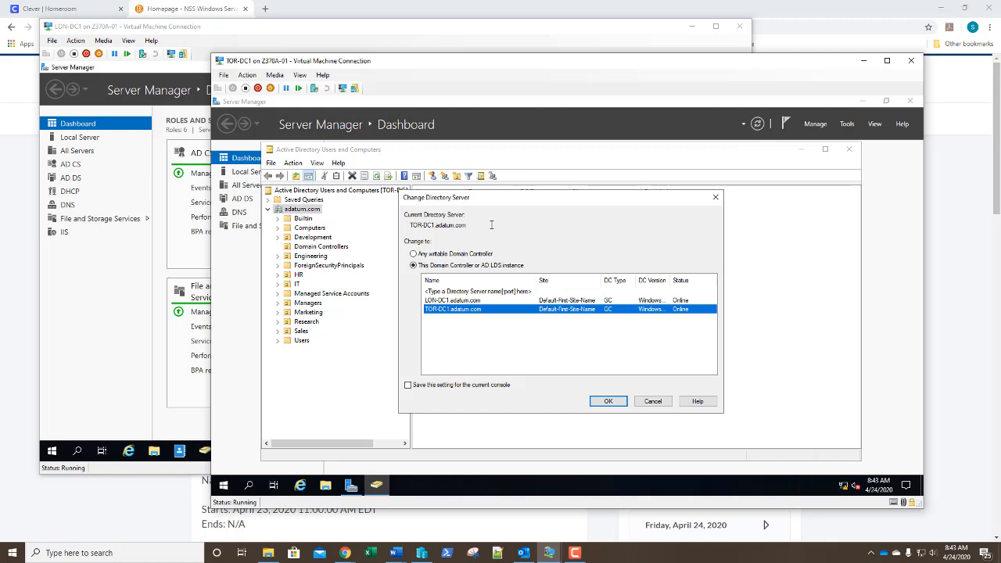
{"action": "left_click", "coordinate": [610, 402]}
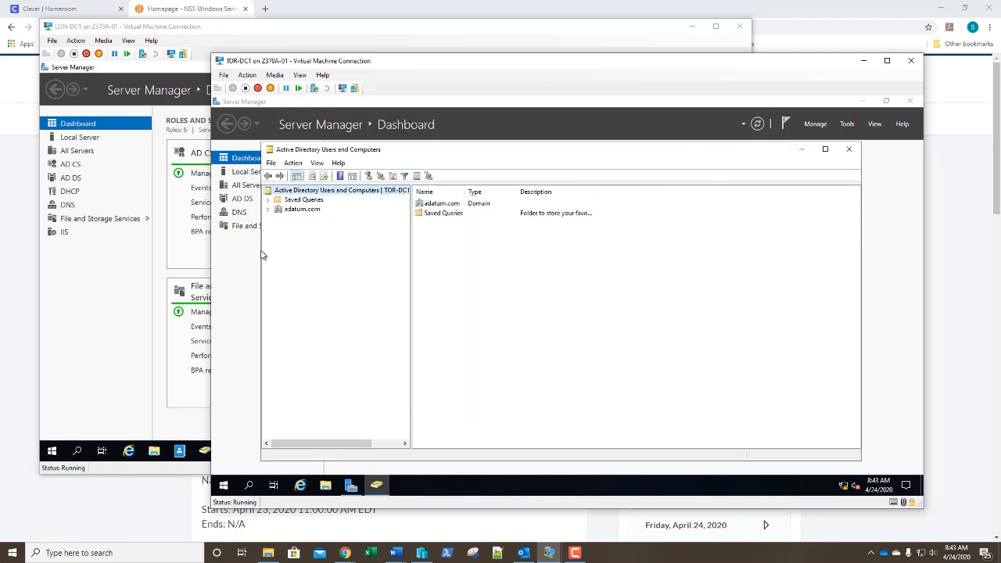
Move the RID operations master for adatum.com from LON-DC1 to TOR-DC1.adatum.com
{"action": "left_click", "coordinate": [267, 209]}
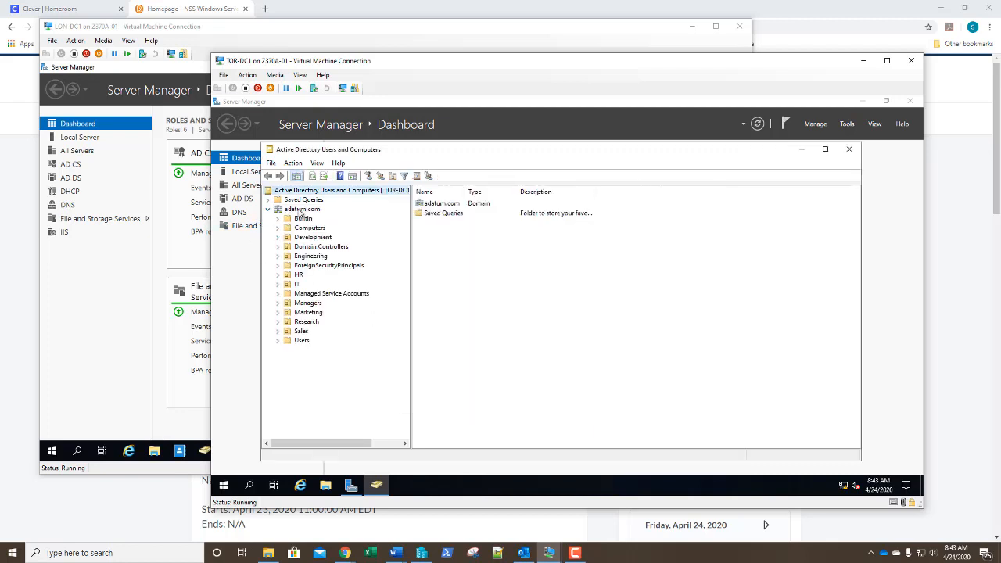
{"action": "right_click", "coordinate": [301, 209]}
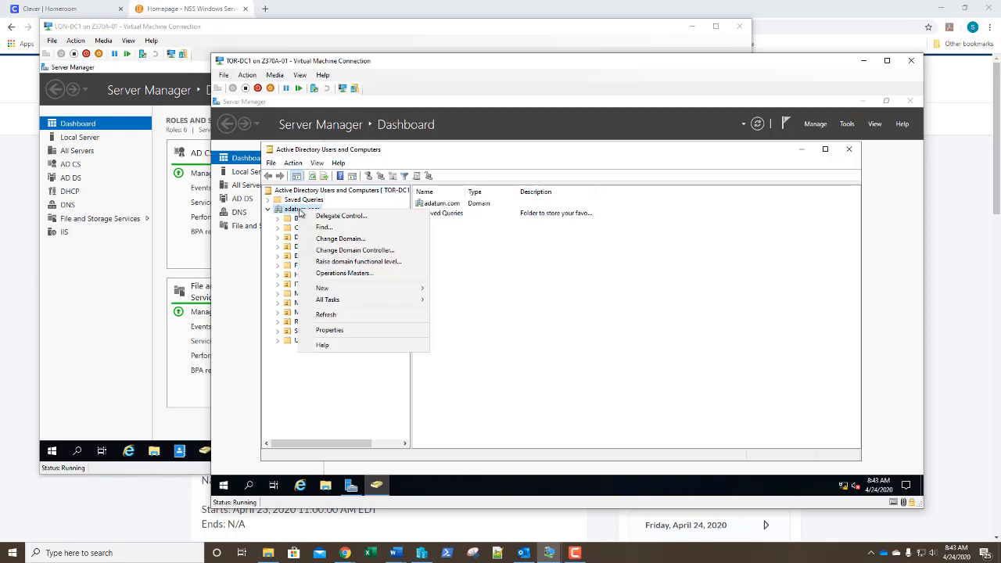
{"action": "left_click", "coordinate": [337, 273]}
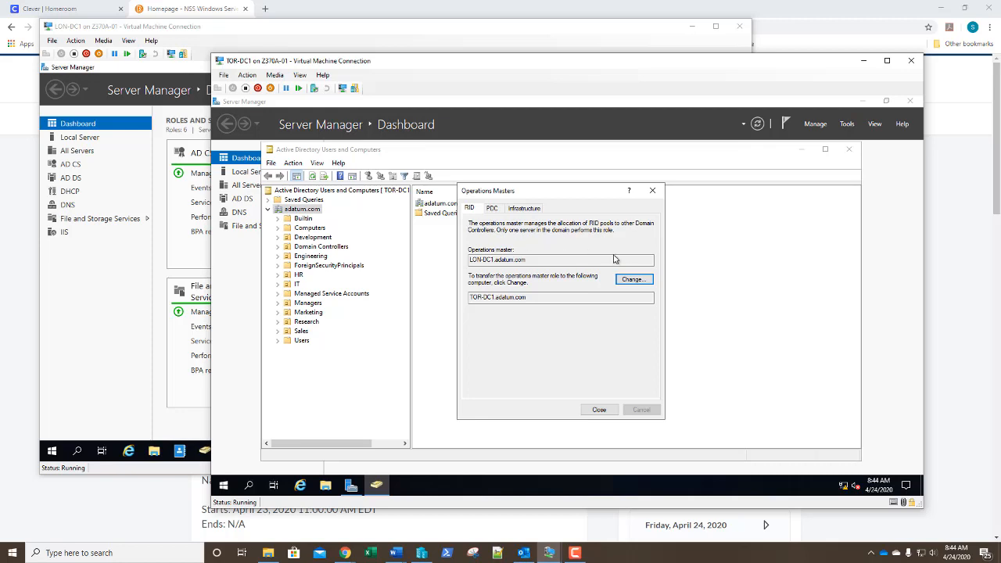
{"action": "left_click", "coordinate": [644, 279]}
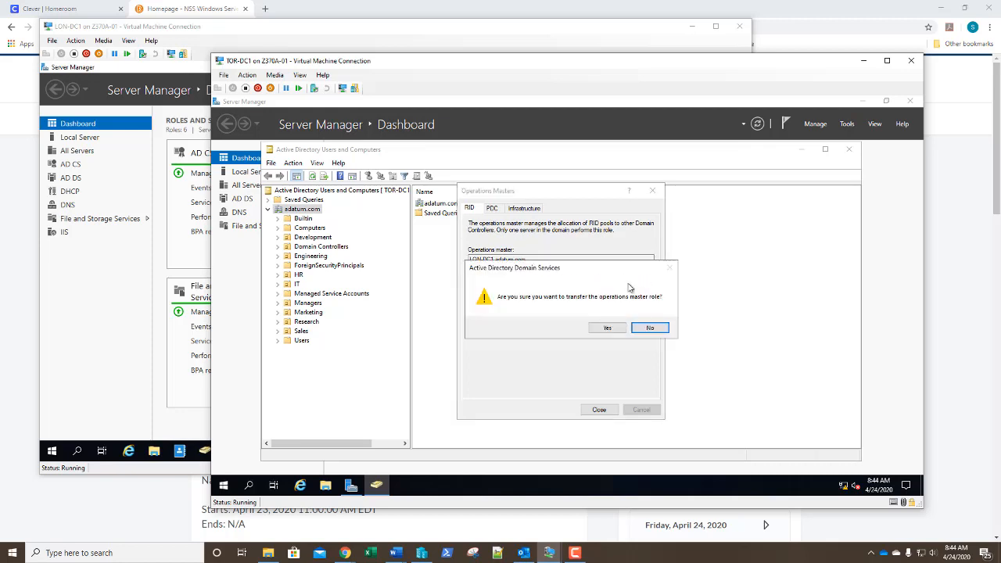
{"action": "left_click", "coordinate": [603, 329]}
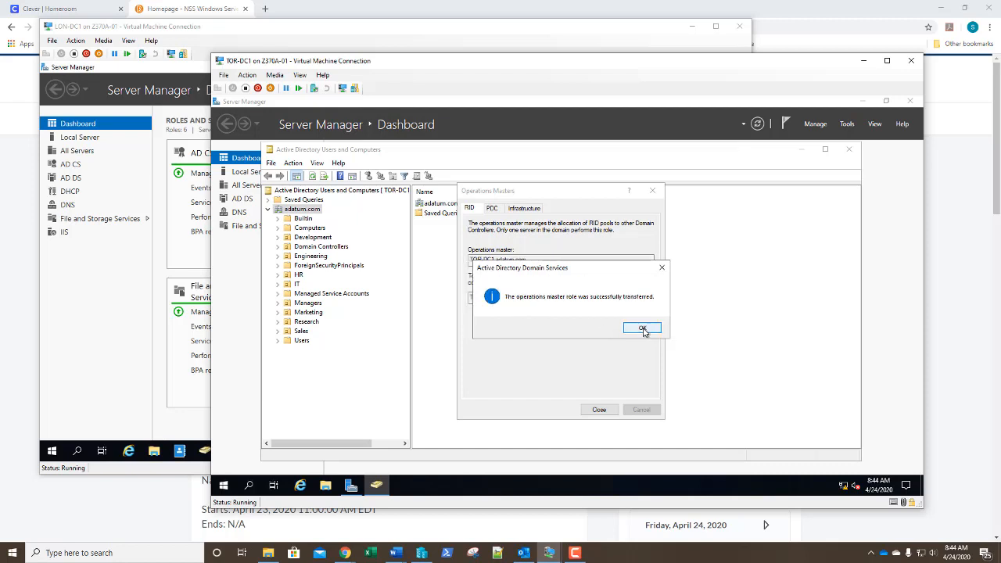
{"action": "left_click", "coordinate": [642, 330]}
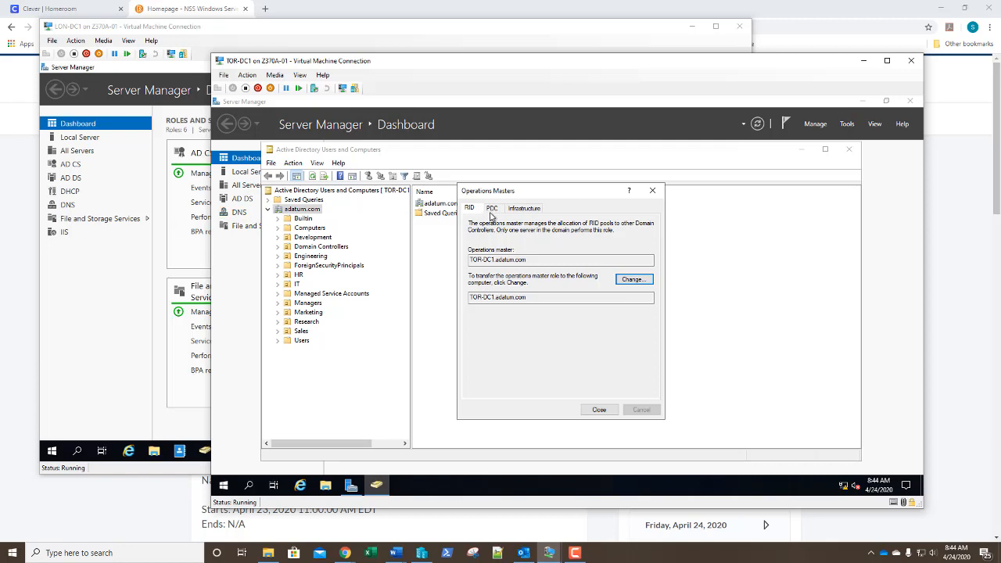
On the PDC tab, change the PDC operations master to TOR-DC1.adatum.com
{"action": "left_click", "coordinate": [492, 209]}
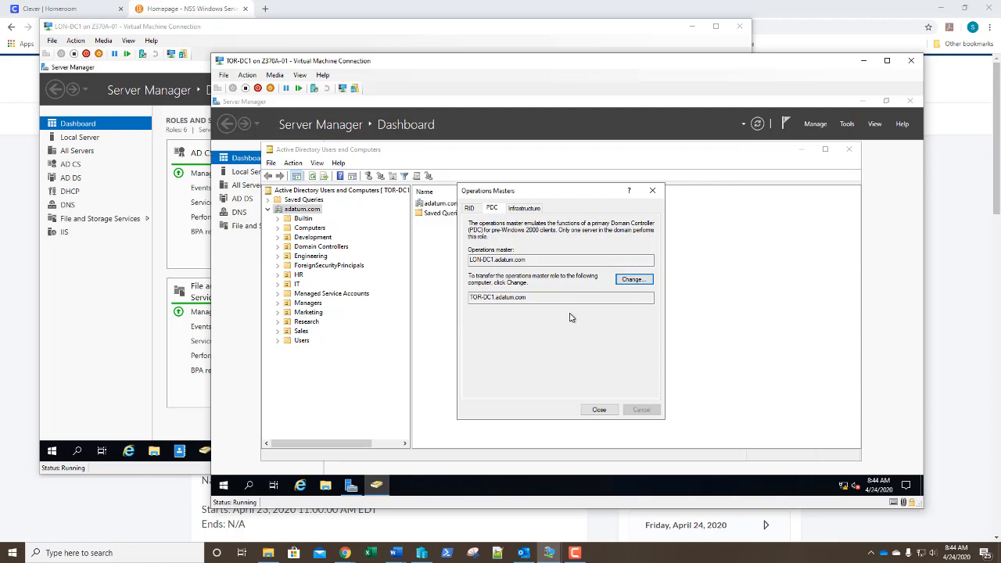
{"action": "left_click", "coordinate": [632, 280]}
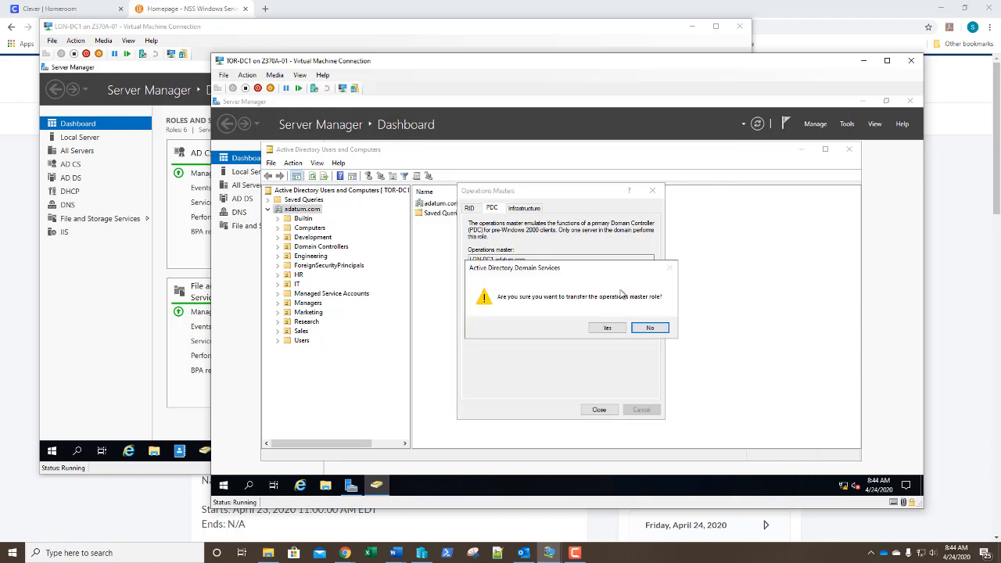
{"action": "left_click", "coordinate": [613, 329]}
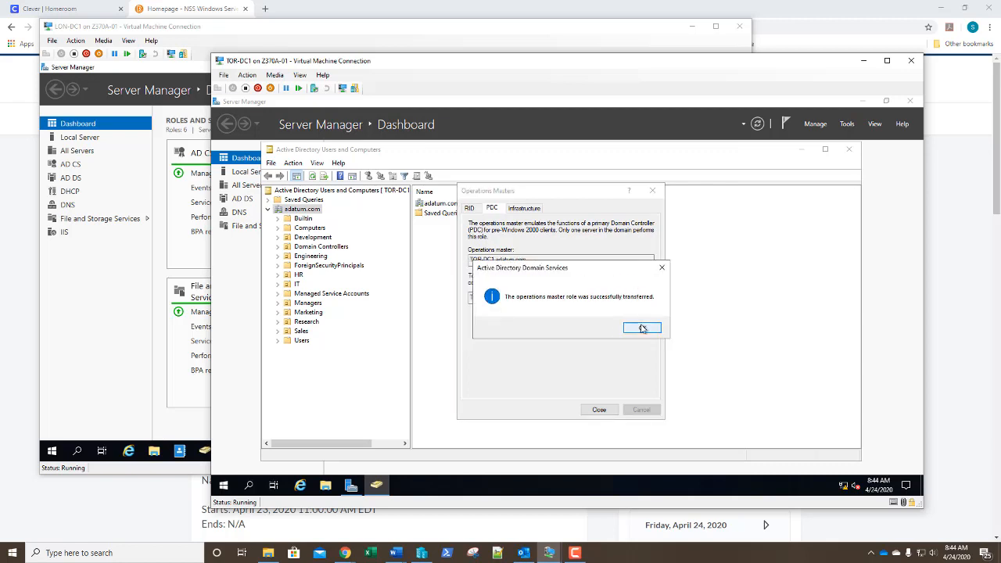
{"action": "left_click", "coordinate": [643, 328]}
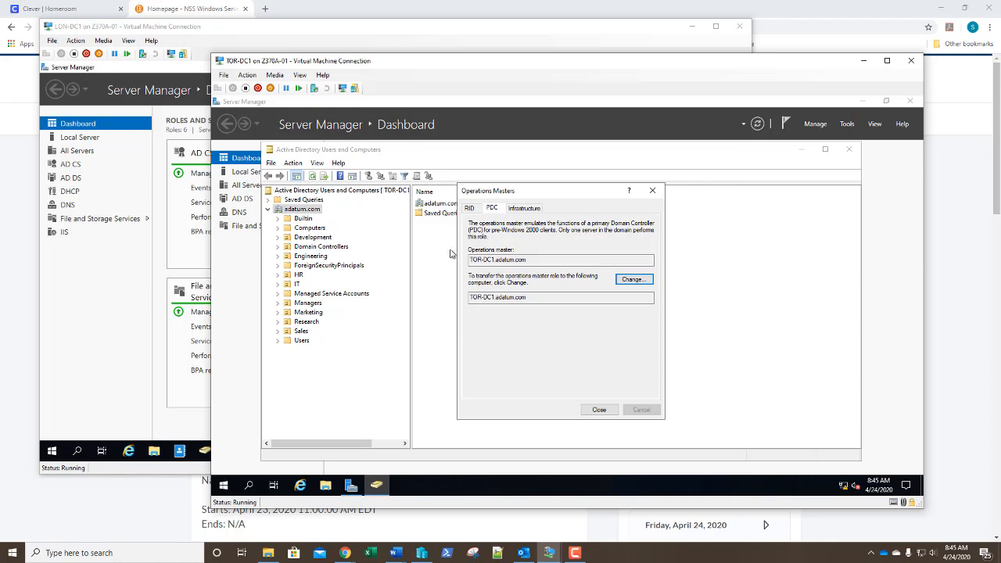
Transfer the Infrastructure master to TOR-DC1.adatum.com and close the Operations Masters dialog
{"action": "left_click", "coordinate": [522, 212]}
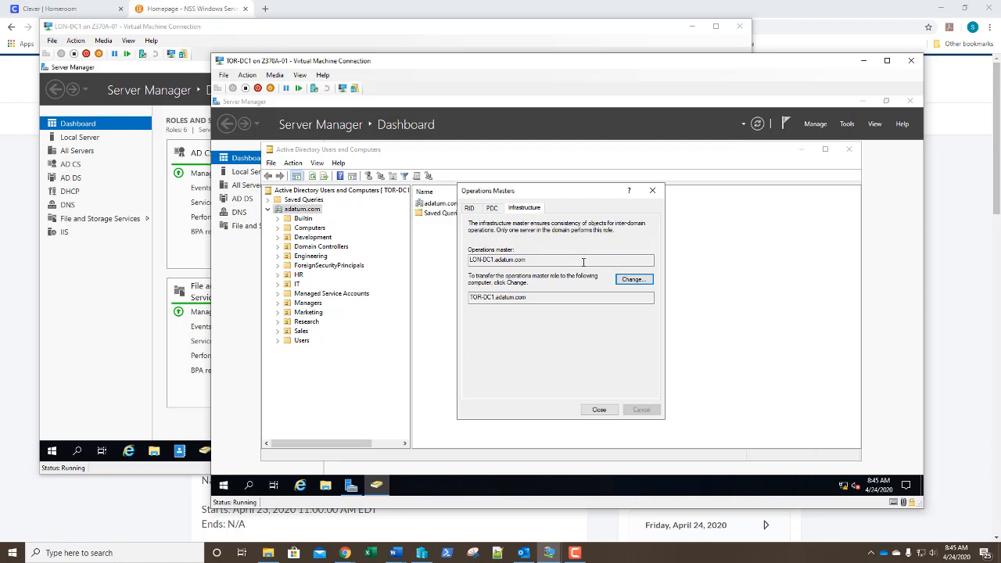
{"action": "left_click", "coordinate": [637, 282]}
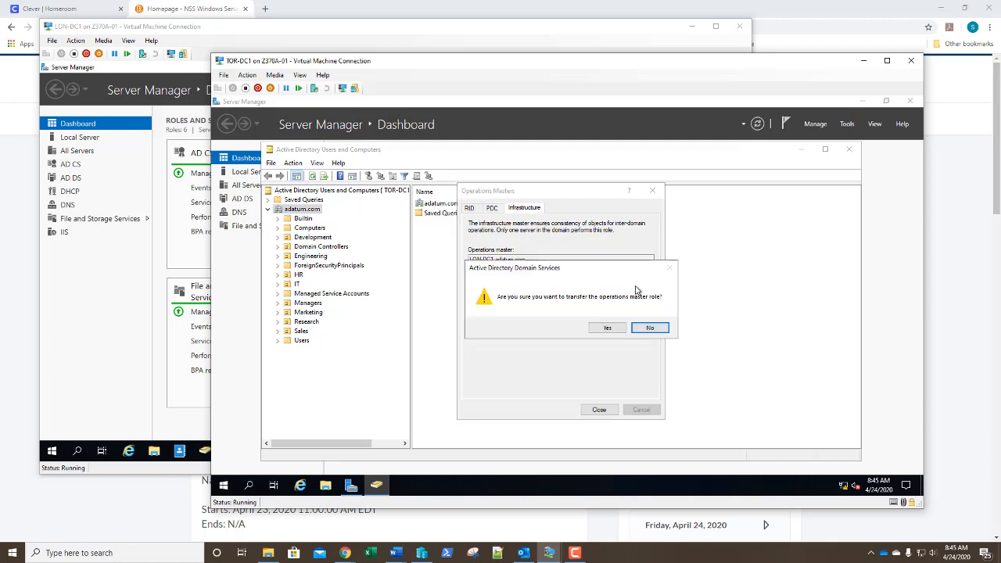
{"action": "left_click", "coordinate": [614, 330]}
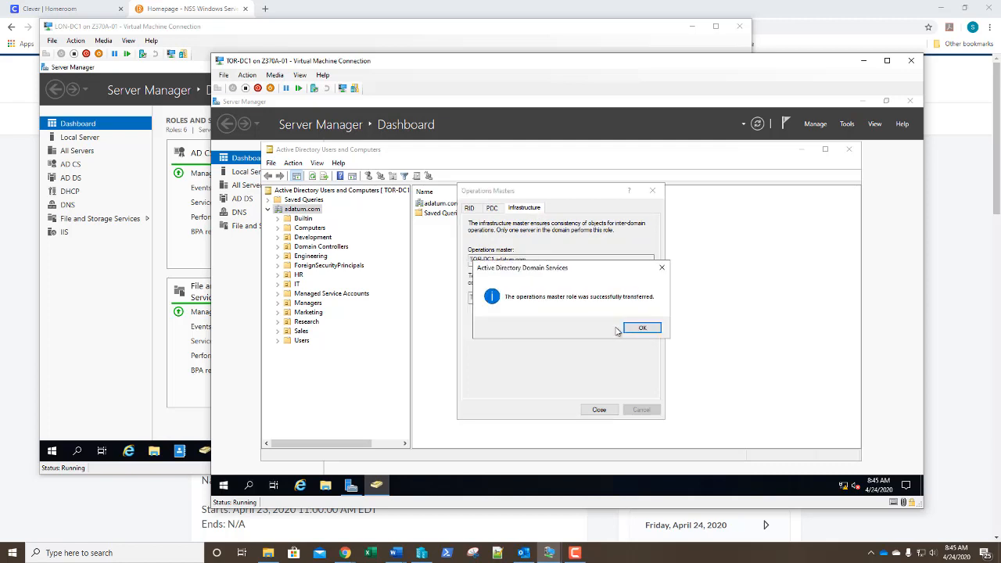
{"action": "left_click", "coordinate": [636, 329]}
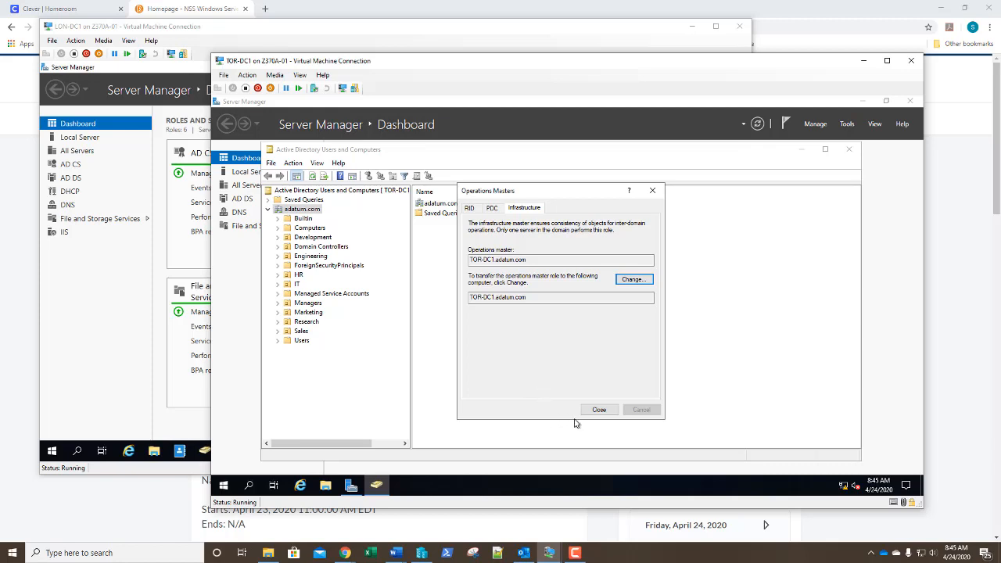
{"action": "left_click", "coordinate": [601, 410]}
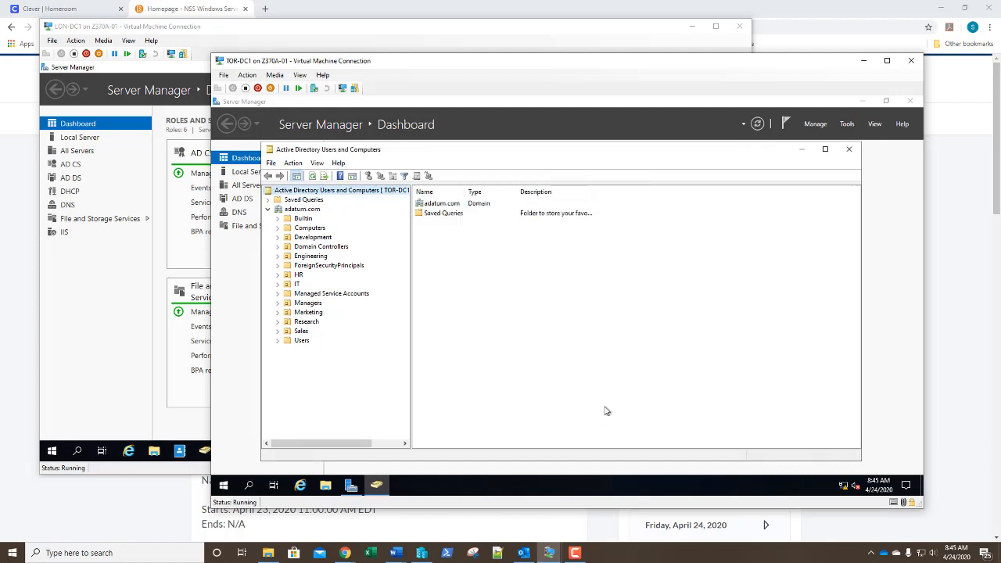
Close ADUC and open Active Directory Domains and Trusts connected to TOR-DC1.adatum.com
{"action": "left_click", "coordinate": [850, 149]}
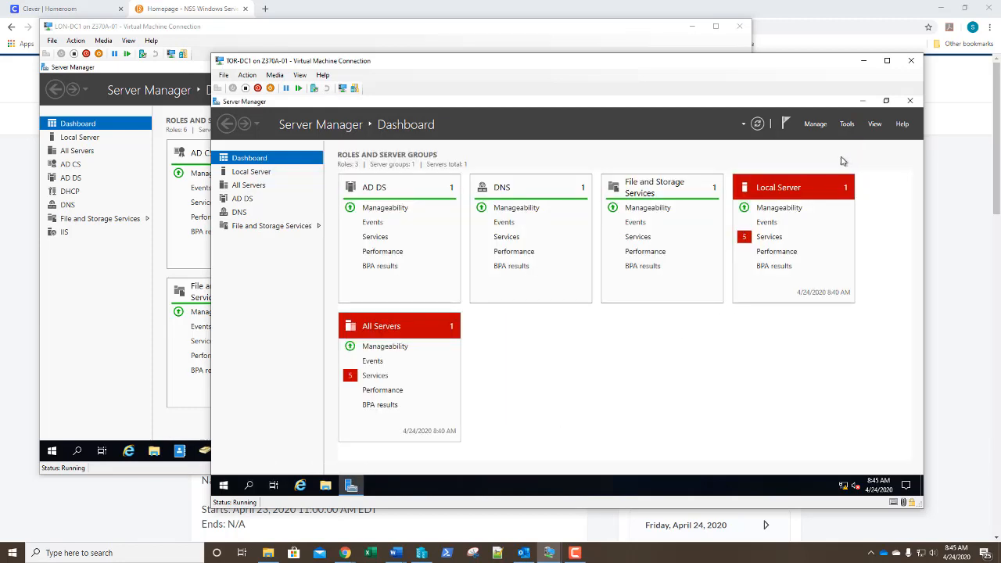
{"action": "left_click", "coordinate": [848, 124]}
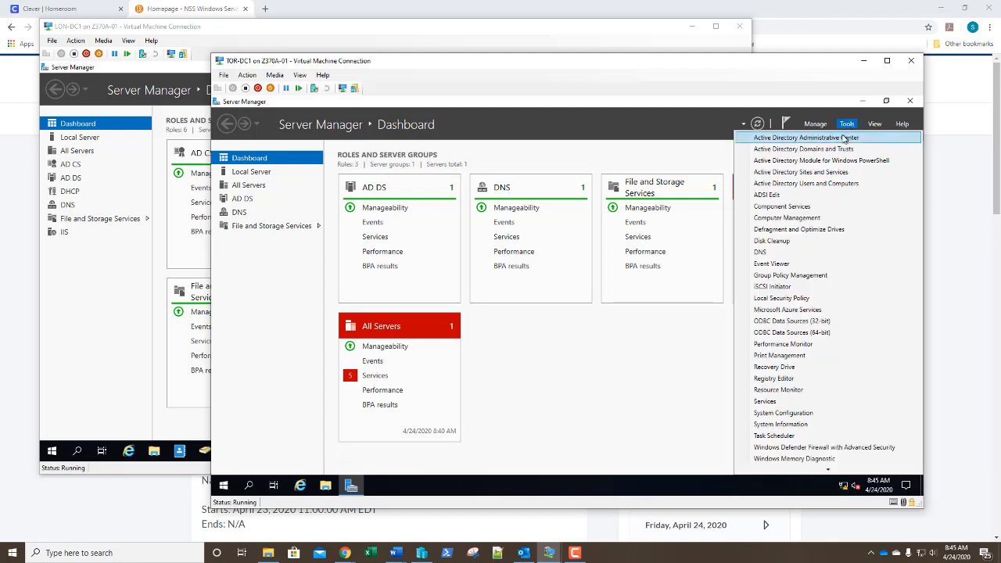
{"action": "left_click", "coordinate": [819, 156]}
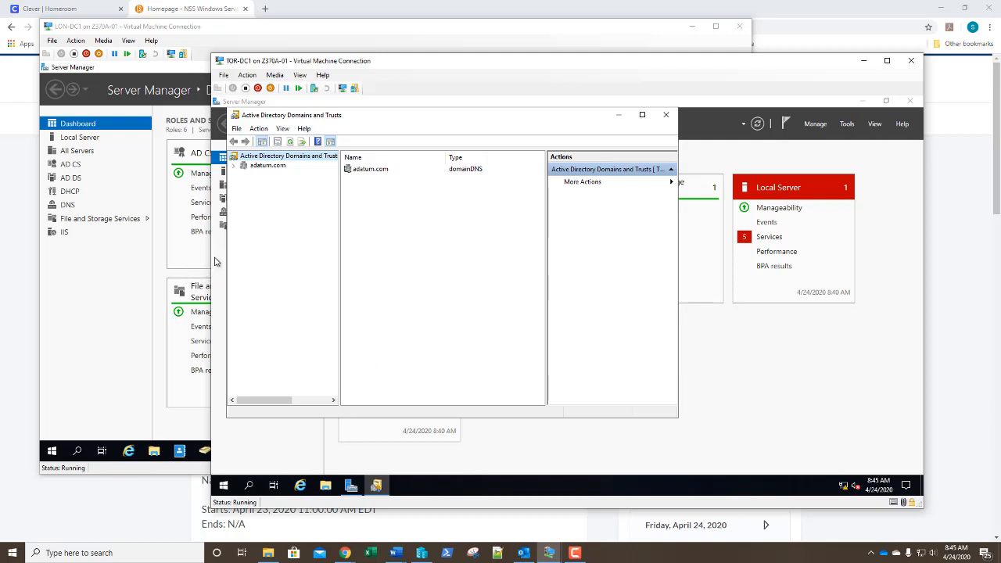
{"action": "right_click", "coordinate": [289, 158]}
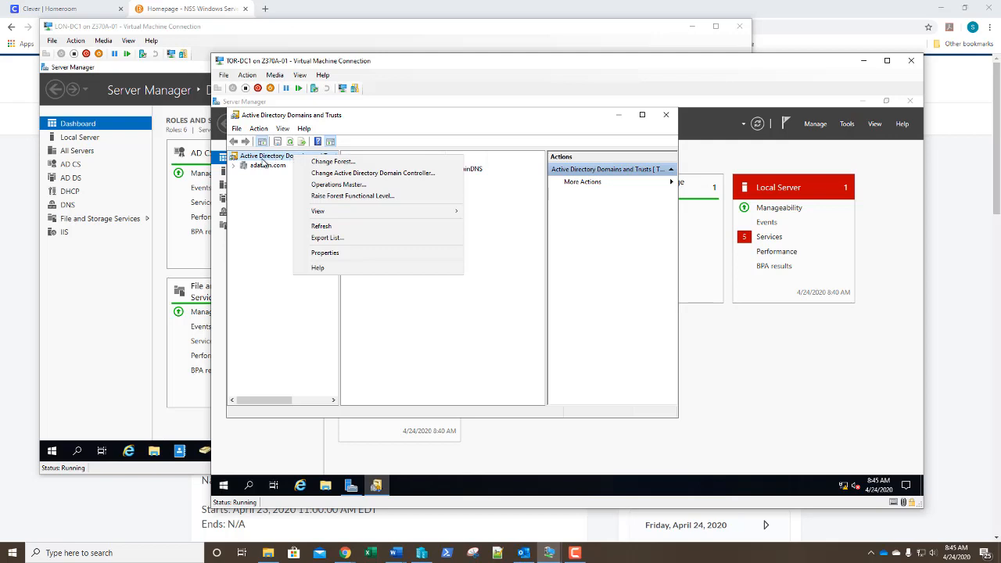
{"action": "left_click", "coordinate": [319, 173]}
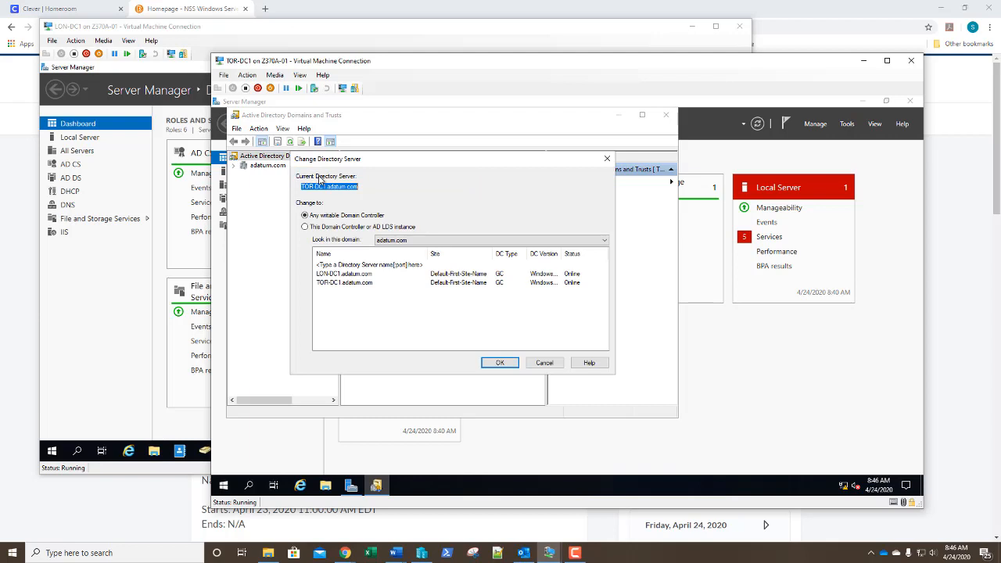
{"action": "left_click", "coordinate": [327, 286]}
{"action": "left_click", "coordinate": [497, 362]}
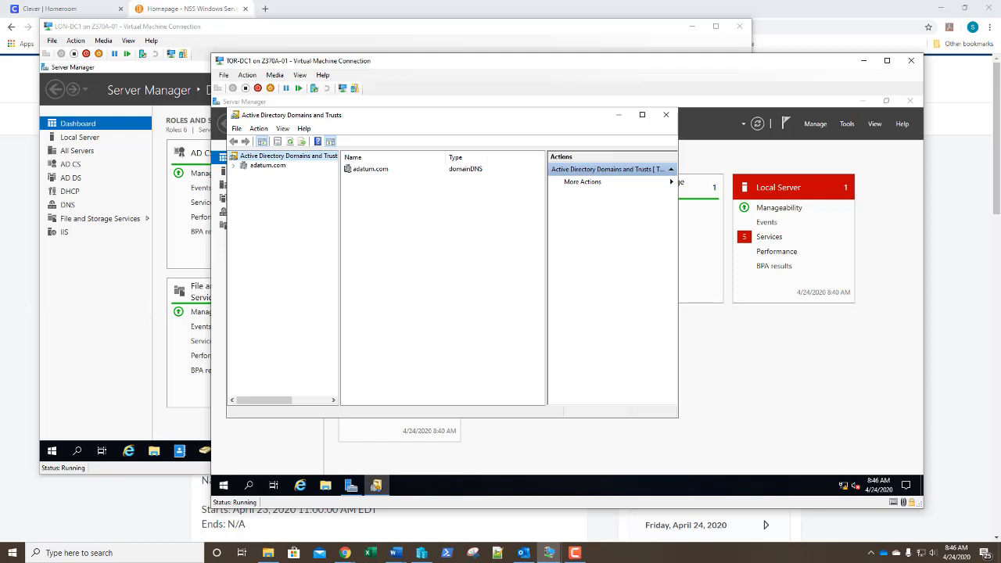
{"action": "right_click", "coordinate": [301, 161]}
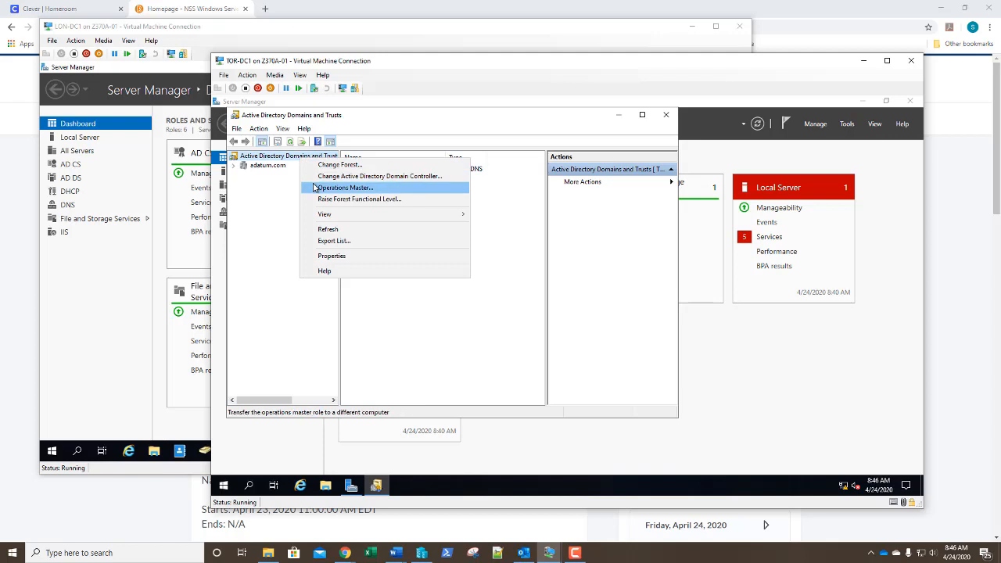
Transfer the domain naming operations master to TOR-DC1.adatum.com
{"action": "left_click", "coordinate": [315, 189]}
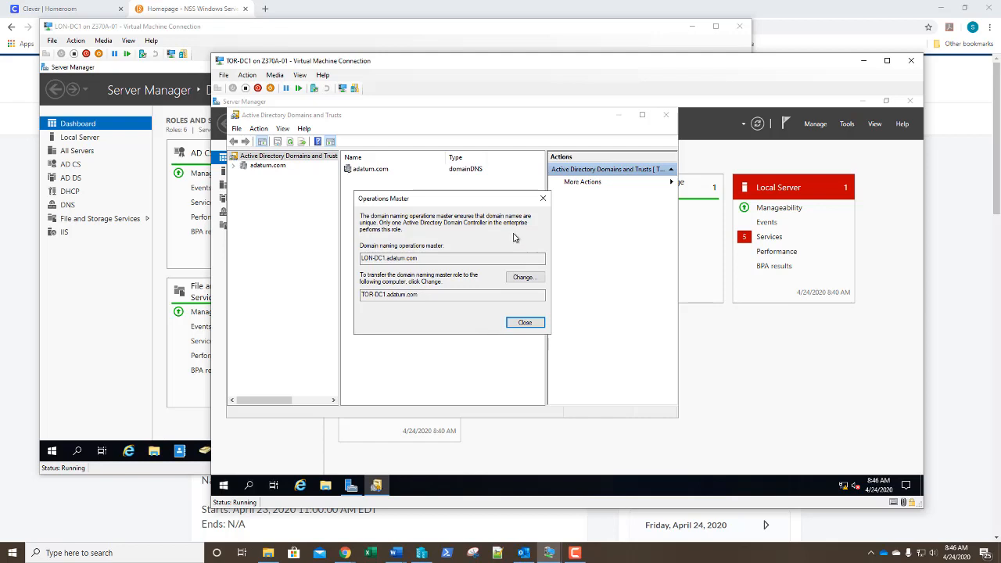
{"action": "left_click", "coordinate": [525, 279]}
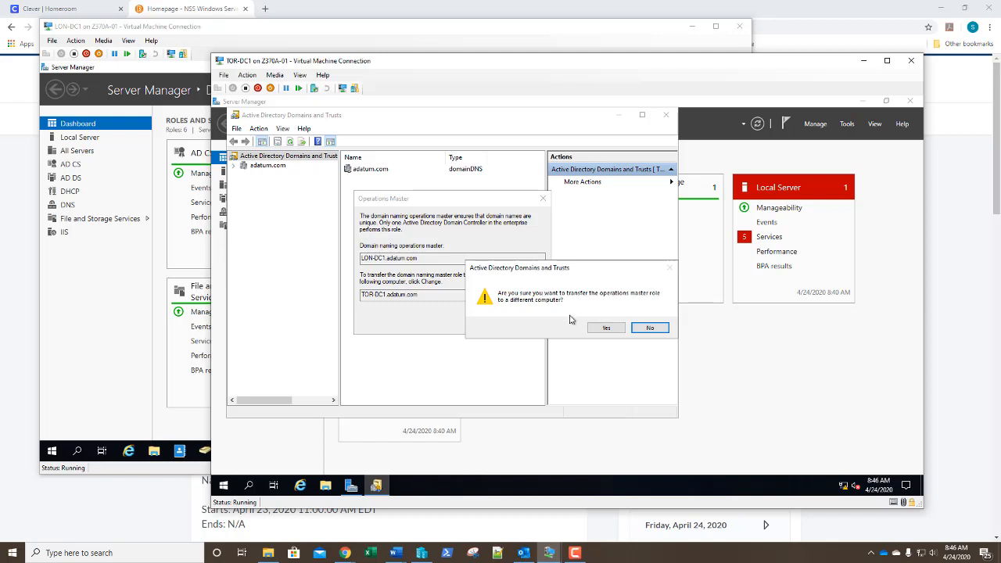
{"action": "left_click", "coordinate": [608, 329]}
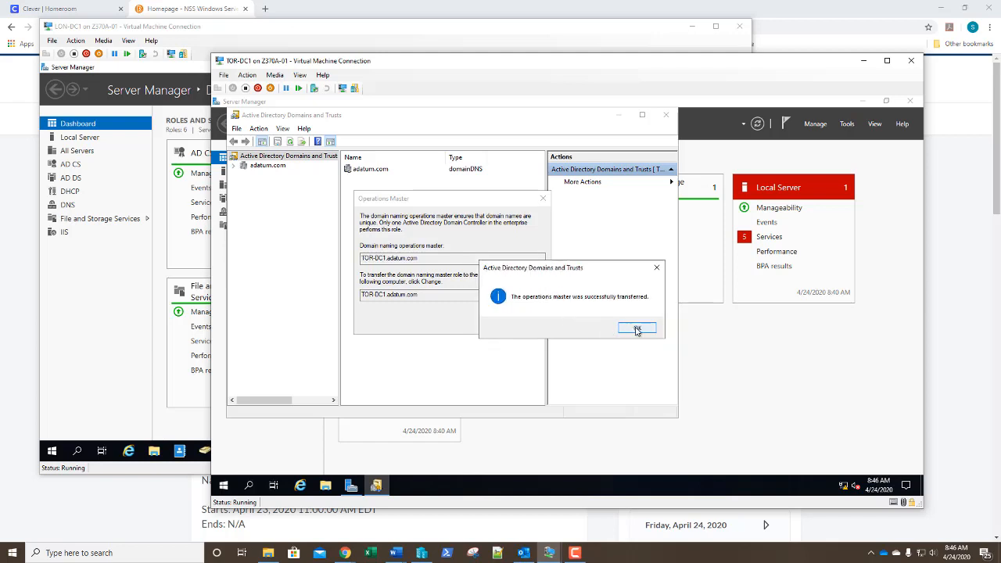
{"action": "left_click", "coordinate": [638, 330]}
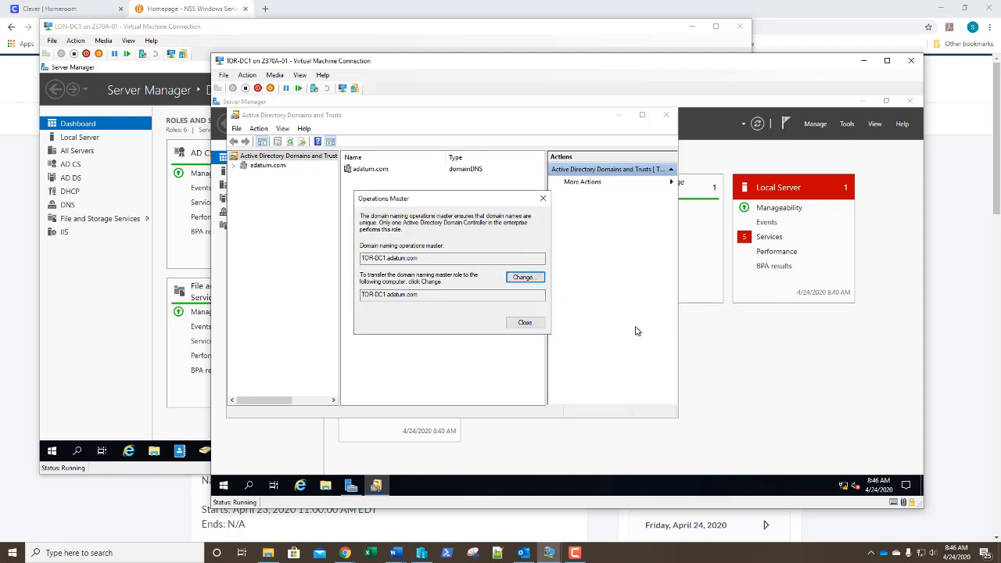
{"action": "left_click", "coordinate": [521, 324]}
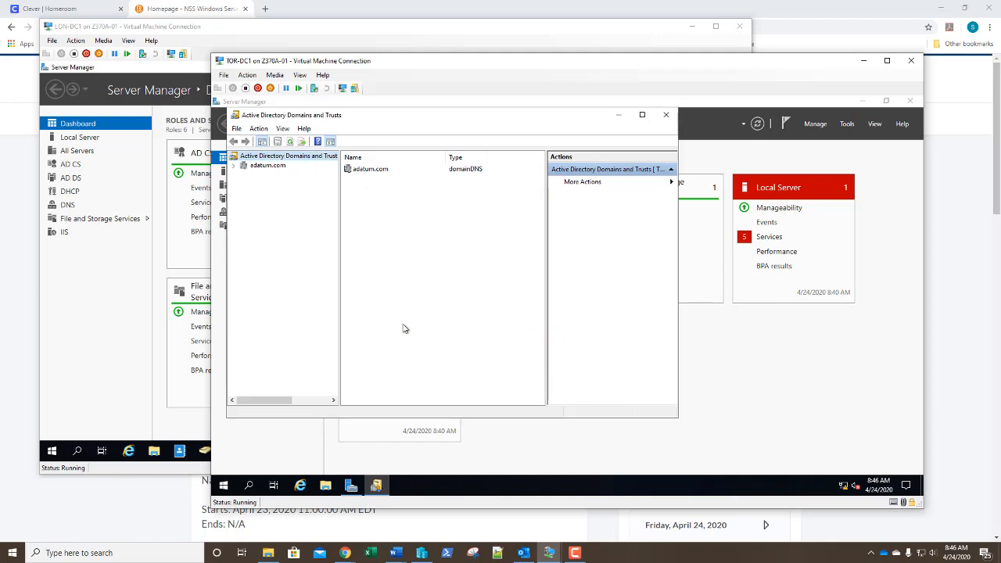
Reopen Operations Master to verify TOR-DC1.adatum.com now holds the domain naming role
{"action": "right_click", "coordinate": [294, 156]}
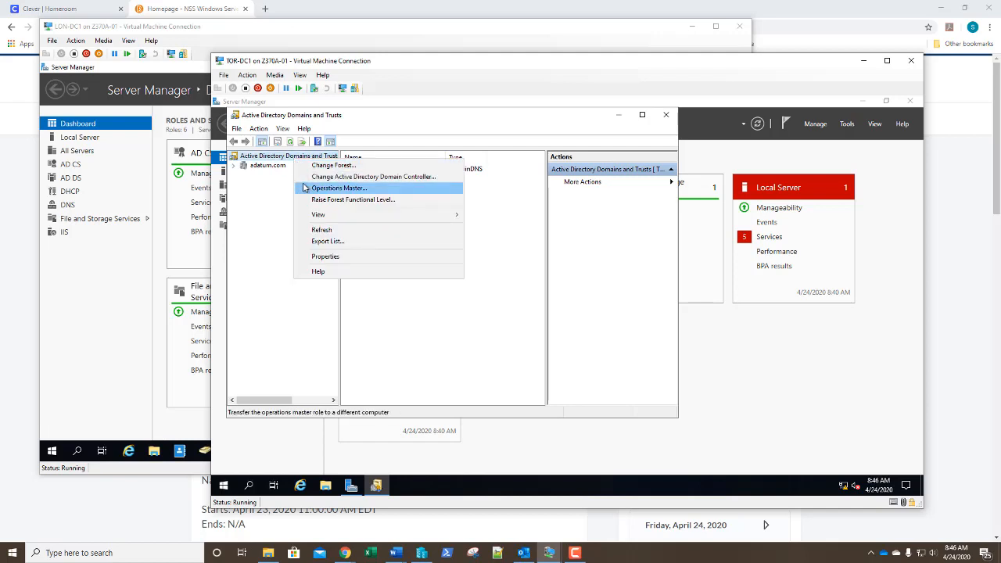
{"action": "left_click", "coordinate": [338, 188]}
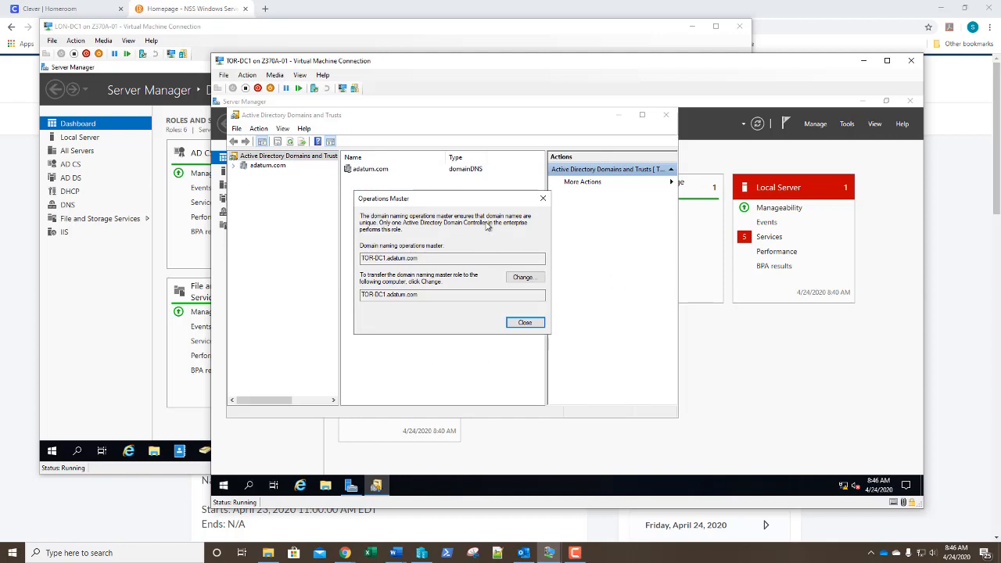
{"action": "left_click", "coordinate": [525, 323]}
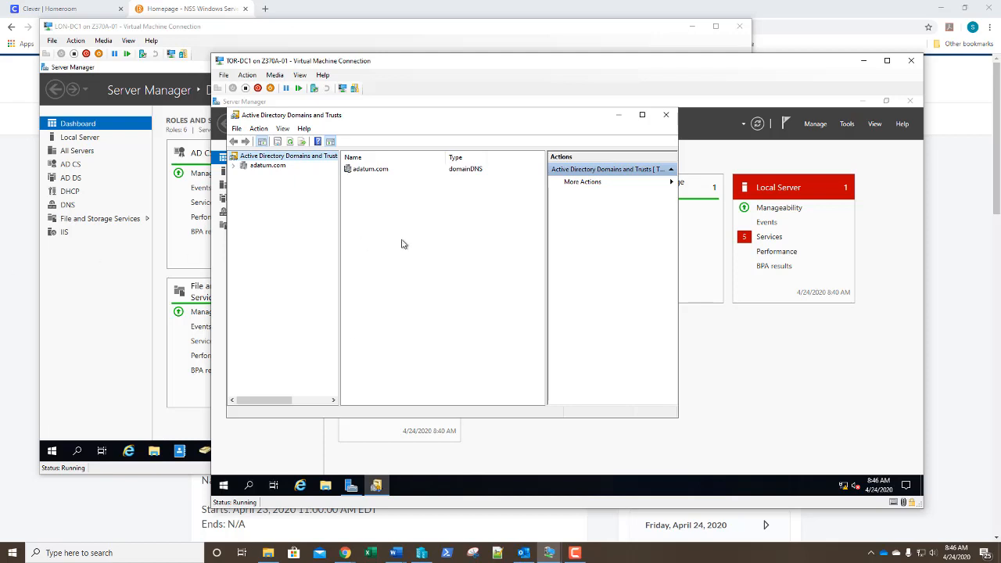
Close Domains and Trusts and start a command prompt by running cmd
{"action": "left_click", "coordinate": [666, 115]}
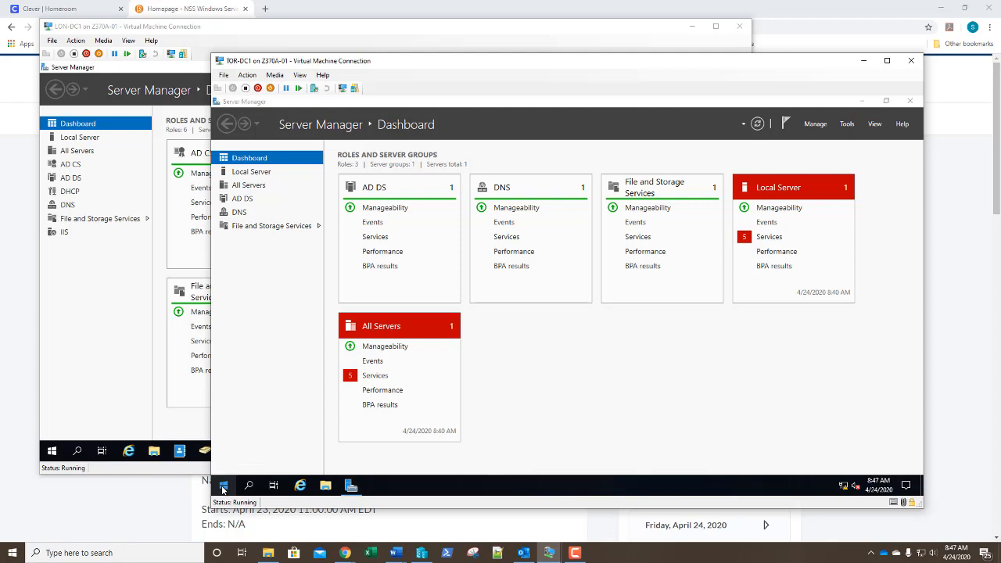
{"action": "right_click", "coordinate": [223, 489]}
{"action": "left_click", "coordinate": [258, 437]}
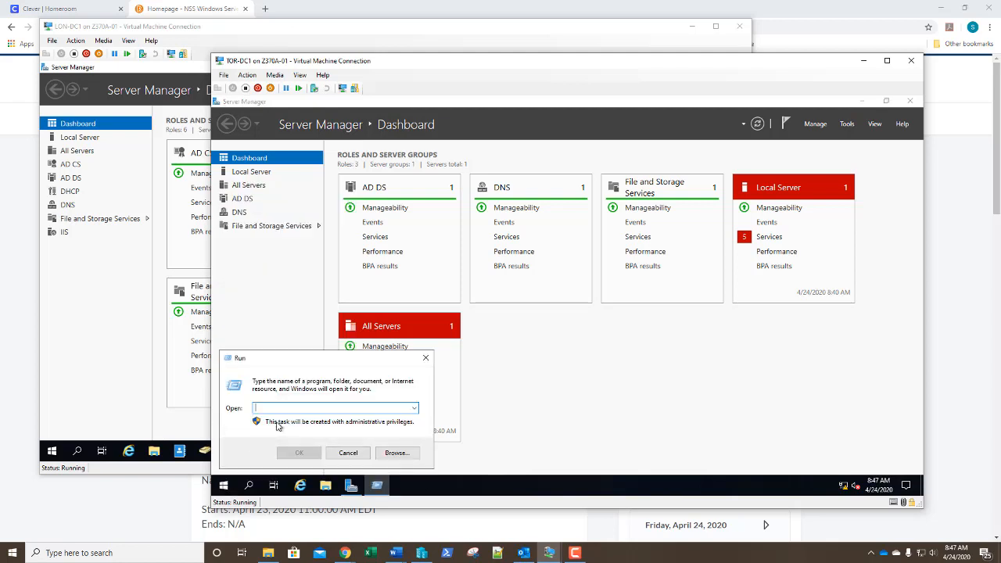
{"action": "type", "text": "cmd"}
{"action": "key", "text": "Return"}
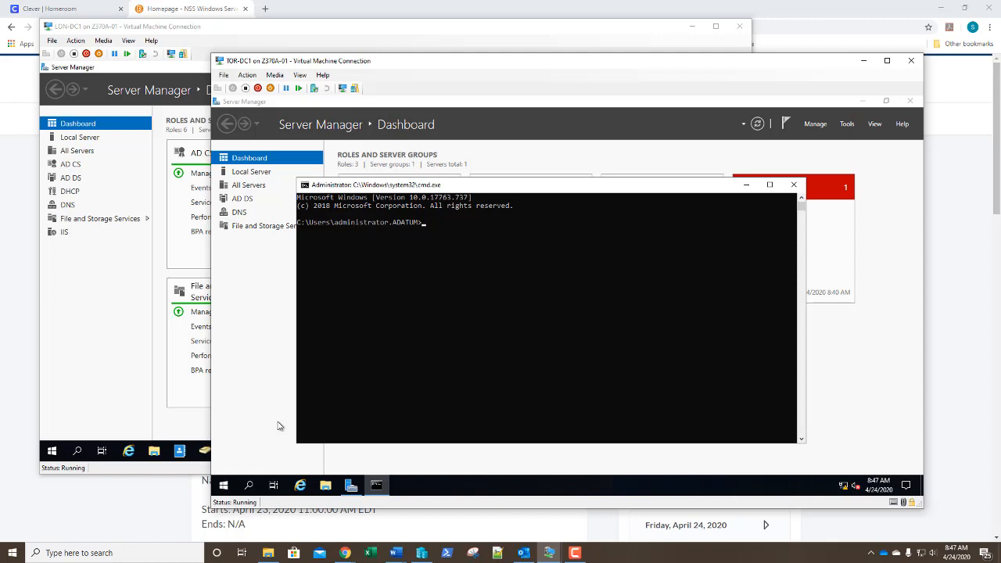
Run regsvr32 schmmgmt.dll and dismiss the DllRegisterServer success message
{"action": "type", "text": "regsvr32 schmmgmt.dll"}
{"action": "key", "text": "Return"}
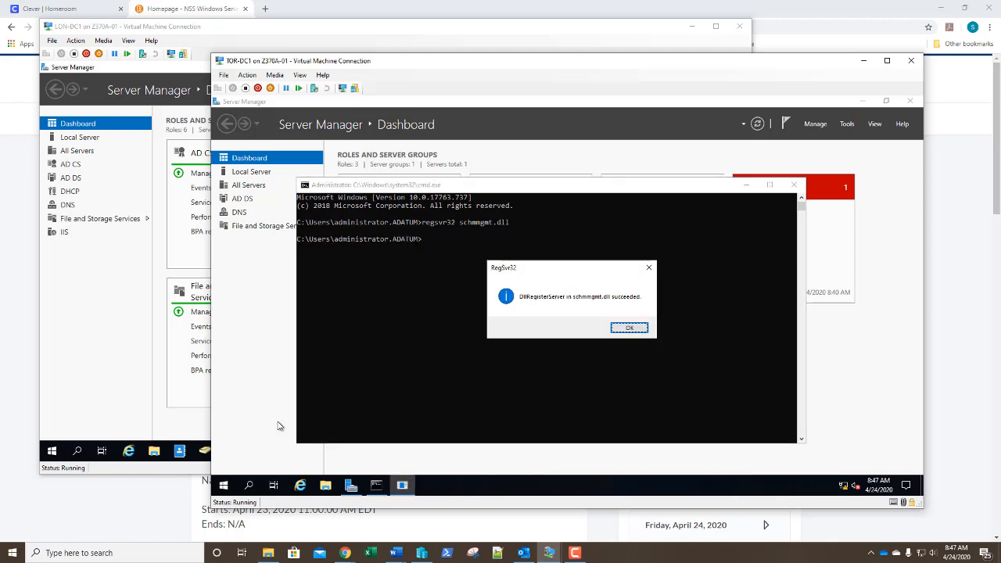
{"action": "key", "text": "Return"}
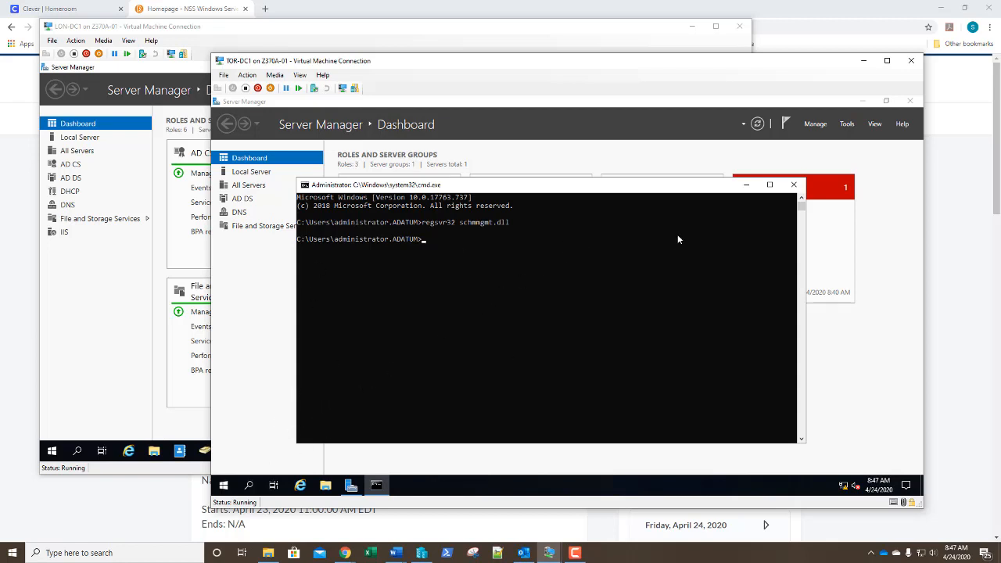
Launch mmc and add the Active Directory Schema snap-in through Add/Remove Snap-in
{"action": "type", "text": "mmc"}
{"action": "key", "text": "Return"}
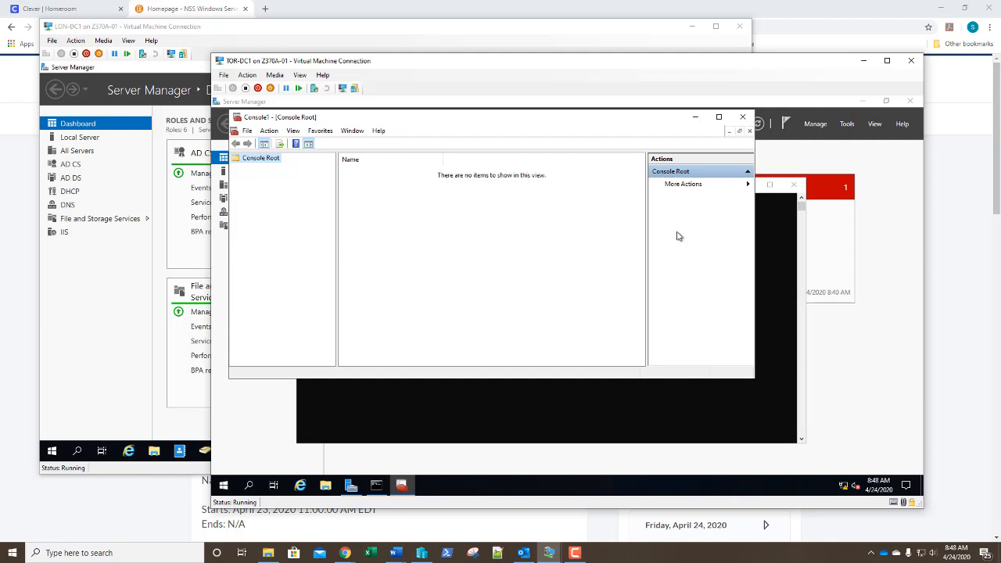
{"action": "key", "text": "alt+f"}
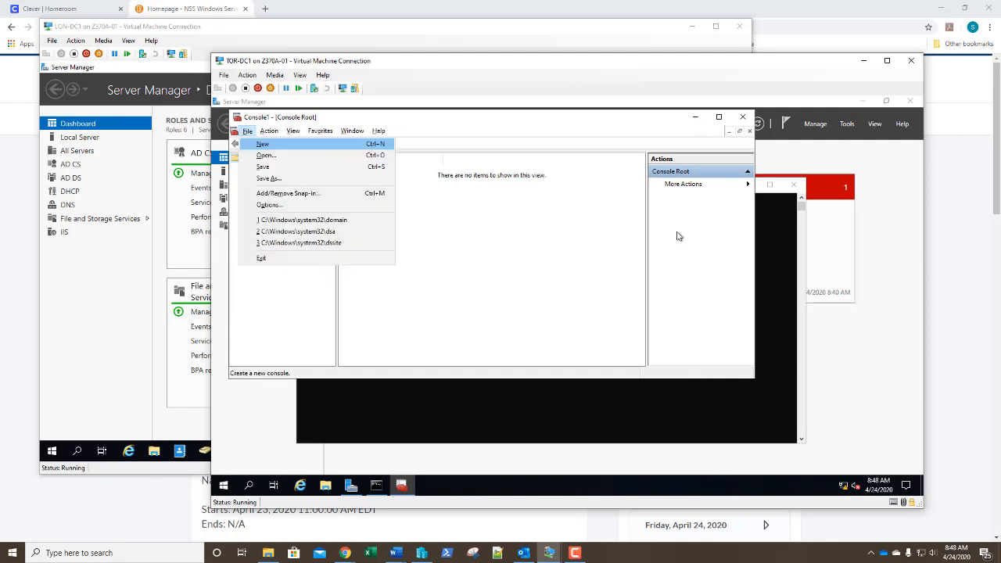
{"action": "key", "text": "Escape"}
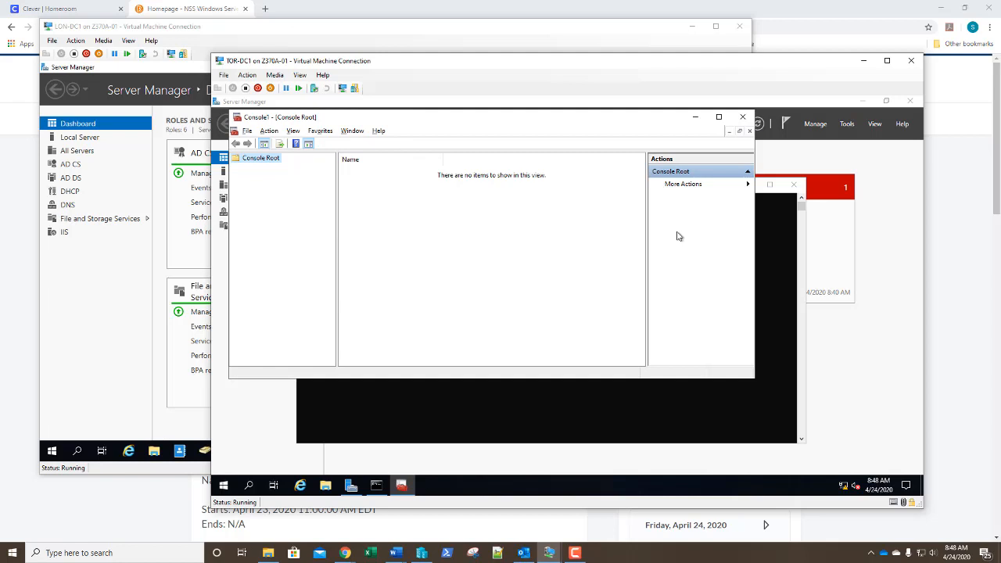
{"action": "key", "text": "alt+f"}
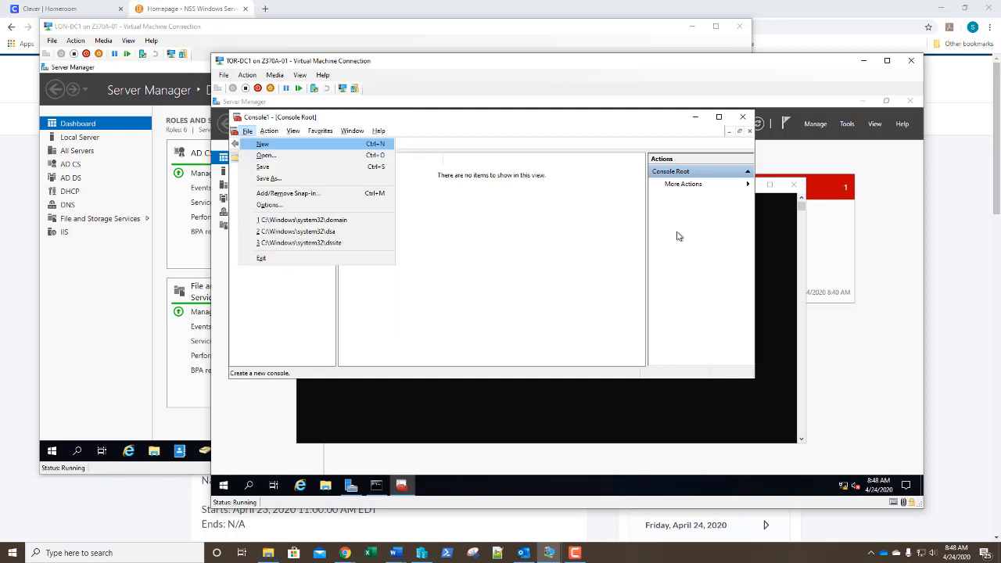
{"action": "key", "text": "m"}
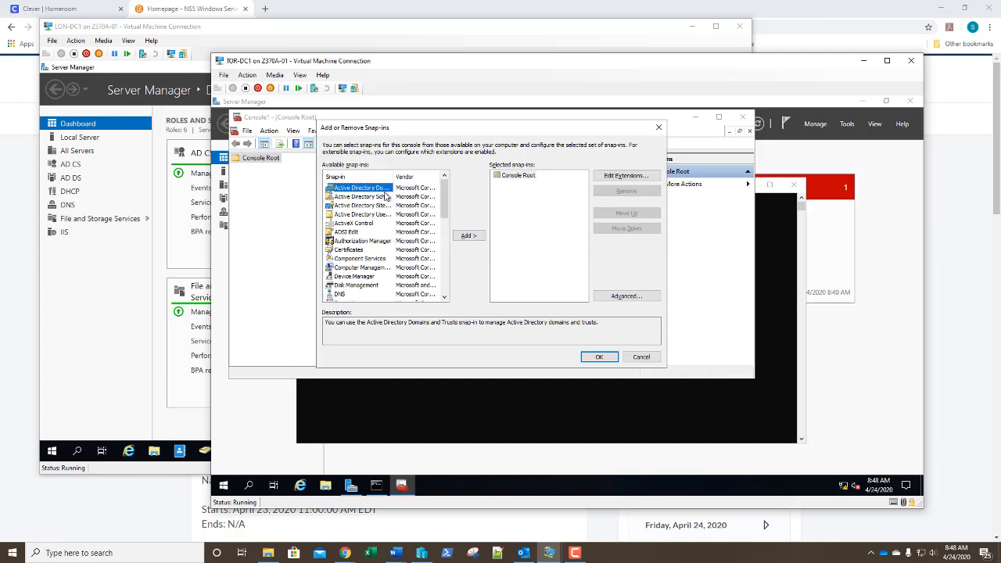
{"action": "left_click_drag", "start_coordinate": [390, 176], "coordinate": [402, 176]}
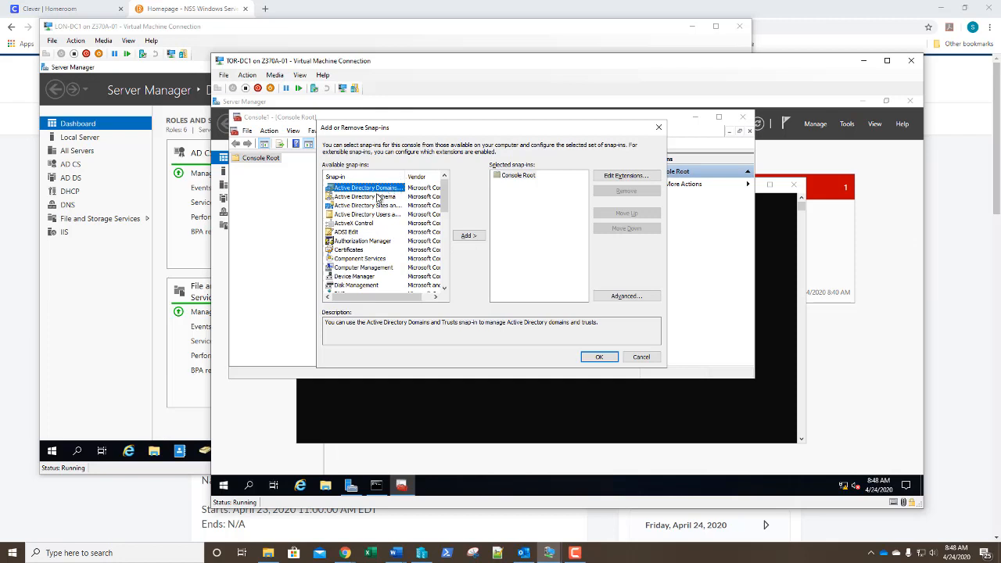
{"action": "left_click", "coordinate": [371, 198]}
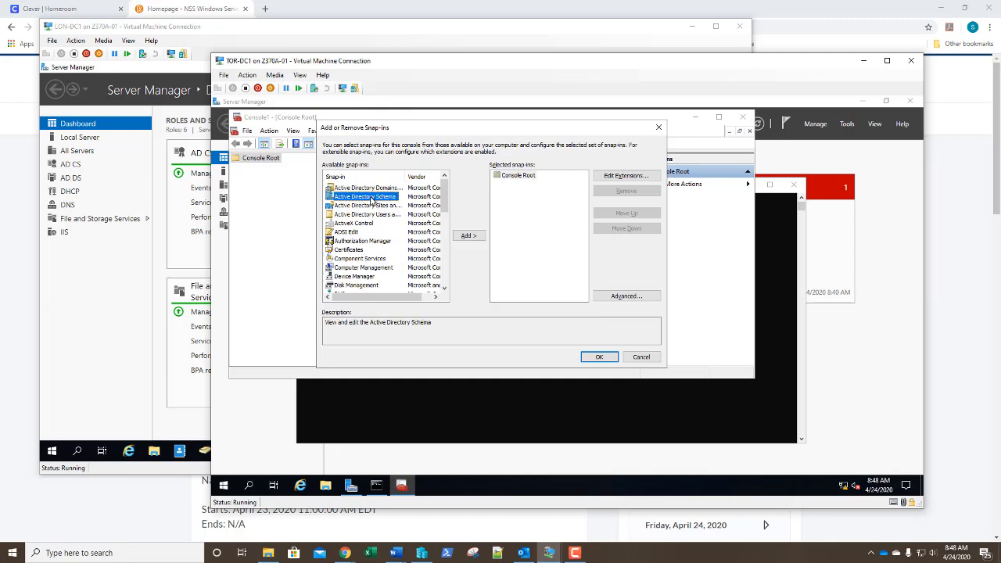
{"action": "left_click", "coordinate": [470, 236]}
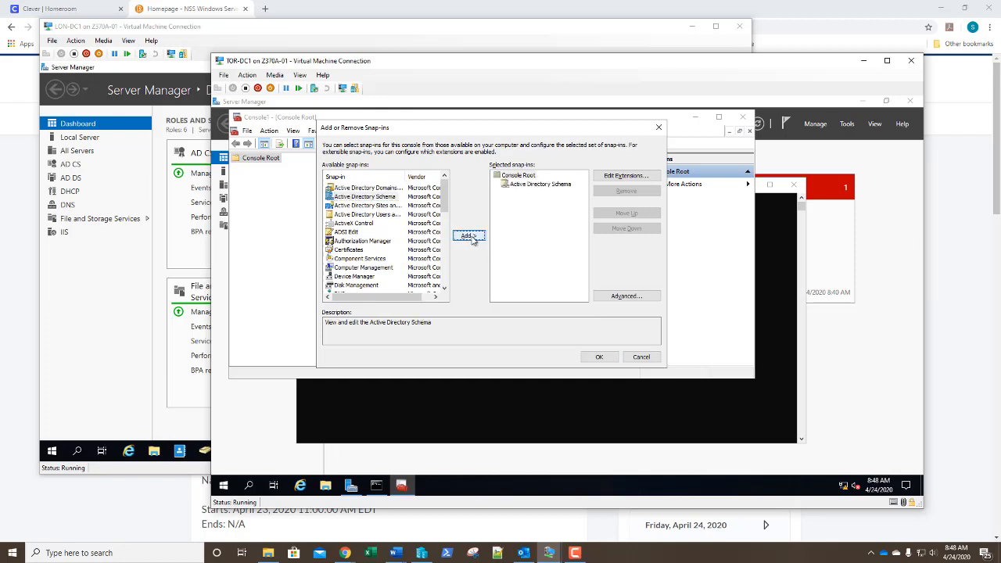
{"action": "left_click", "coordinate": [598, 358]}
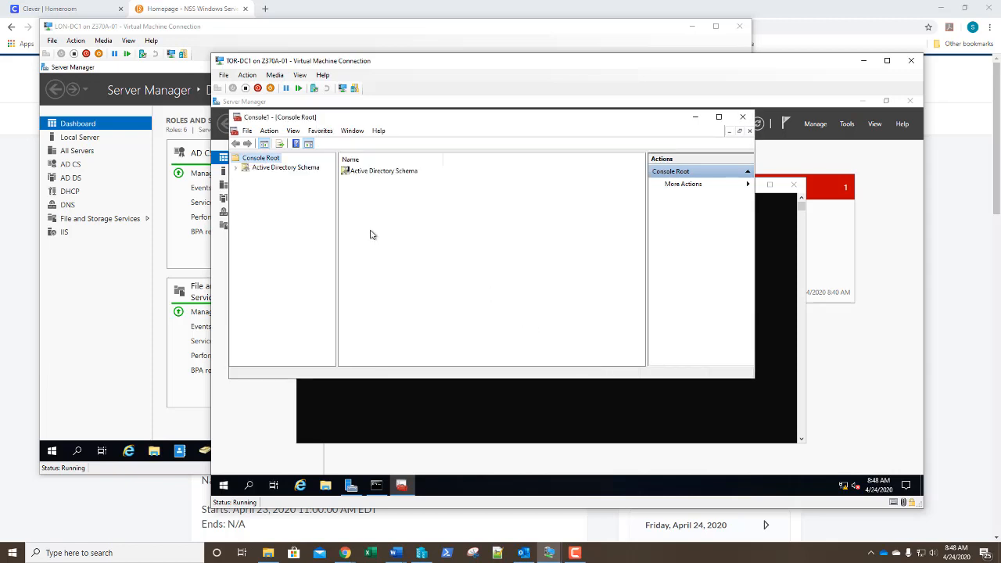
Load the schema tree and check the current schema master, closing Operations Master unchanged
{"action": "right_click", "coordinate": [275, 168]}
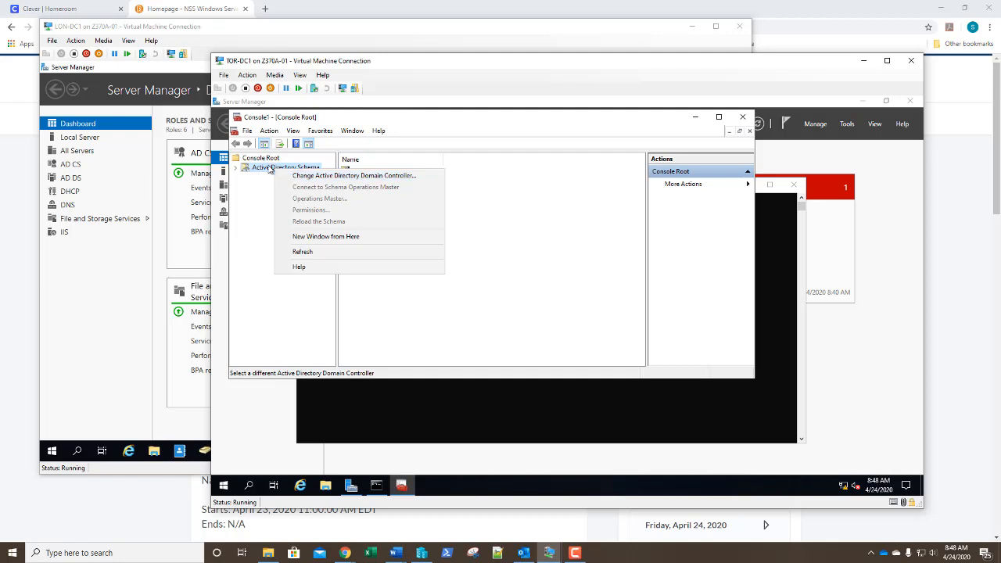
{"action": "left_click", "coordinate": [268, 167]}
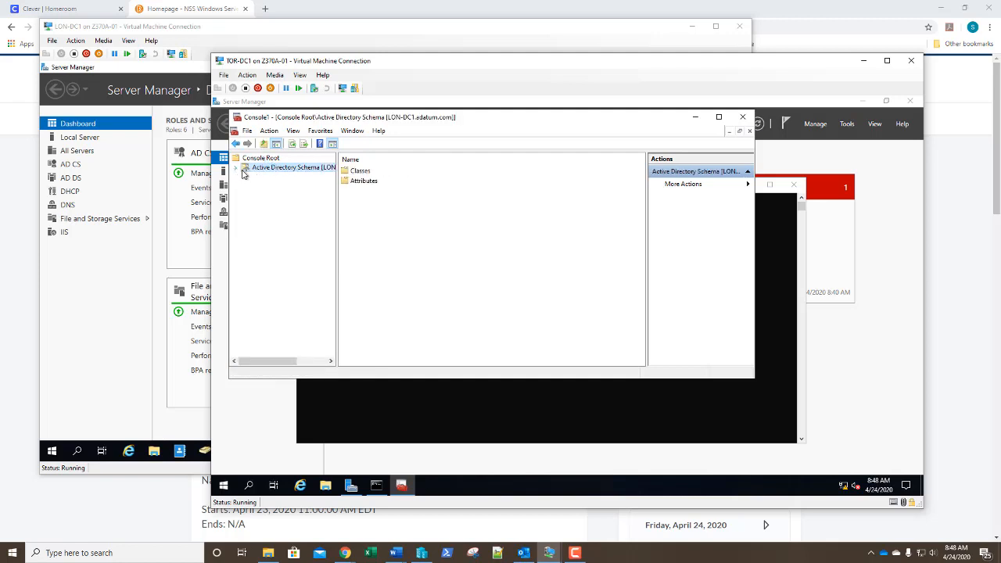
{"action": "right_click", "coordinate": [282, 171]}
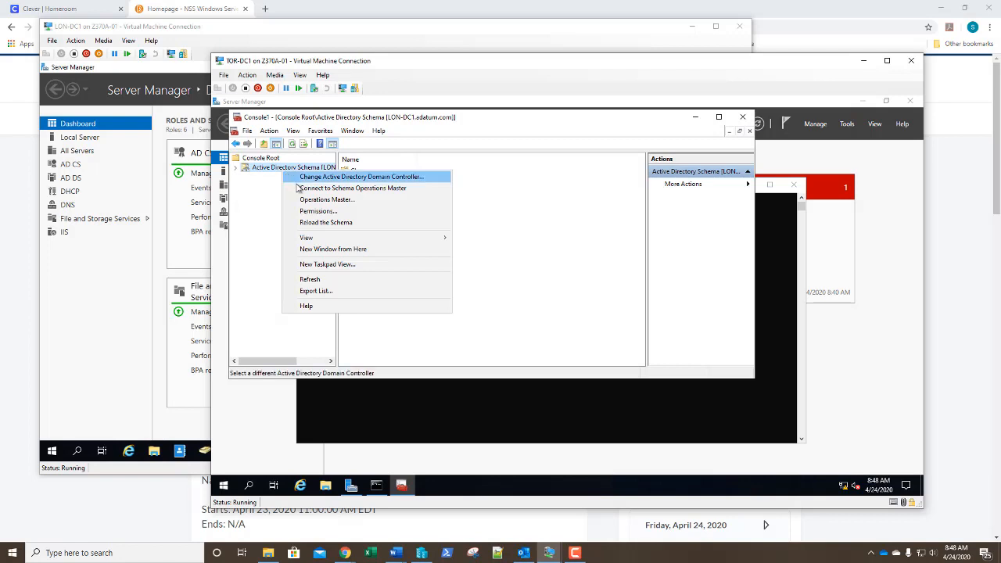
{"action": "left_click", "coordinate": [297, 189]}
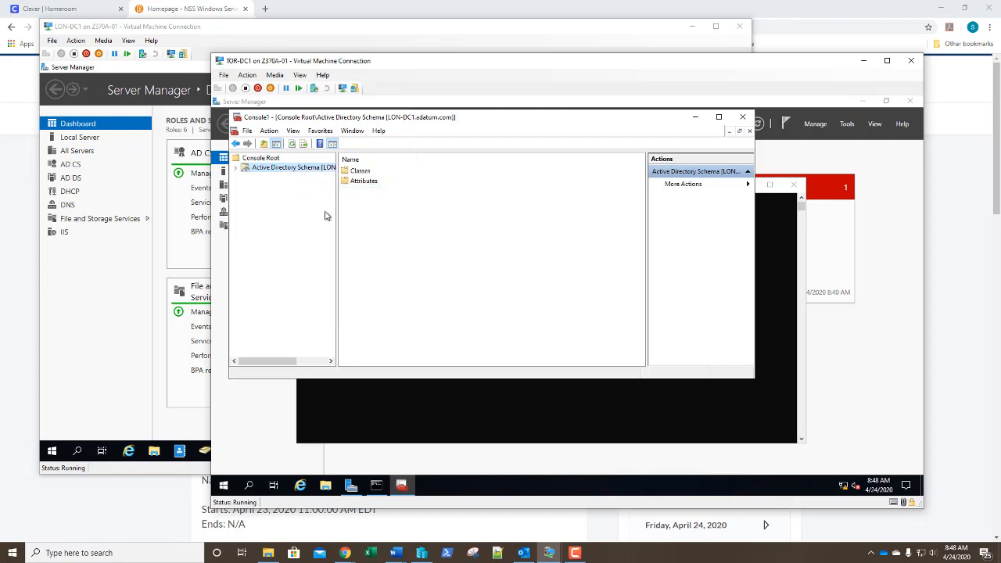
{"action": "left_click_drag", "start_coordinate": [337, 219], "coordinate": [394, 233]}
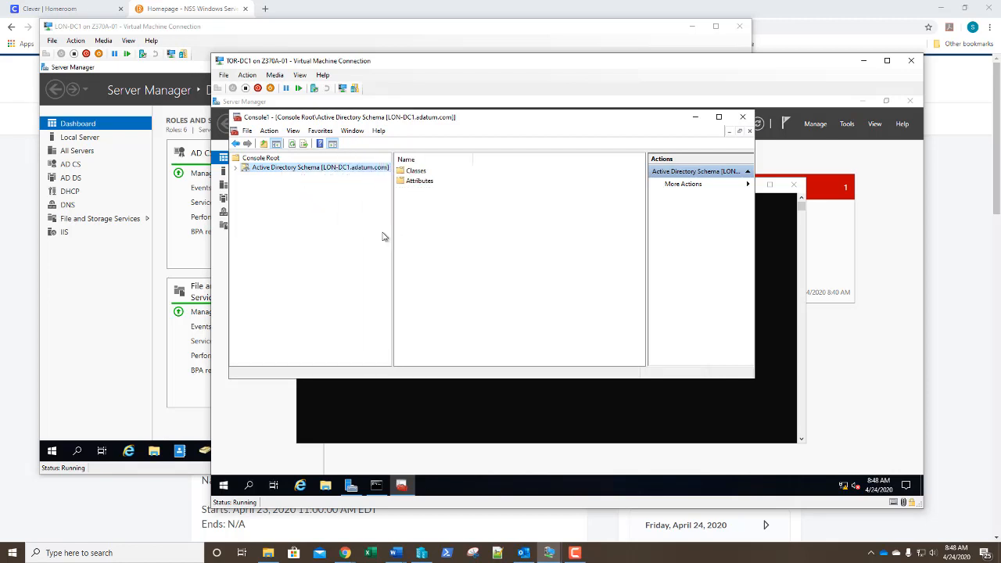
{"action": "right_click", "coordinate": [284, 172]}
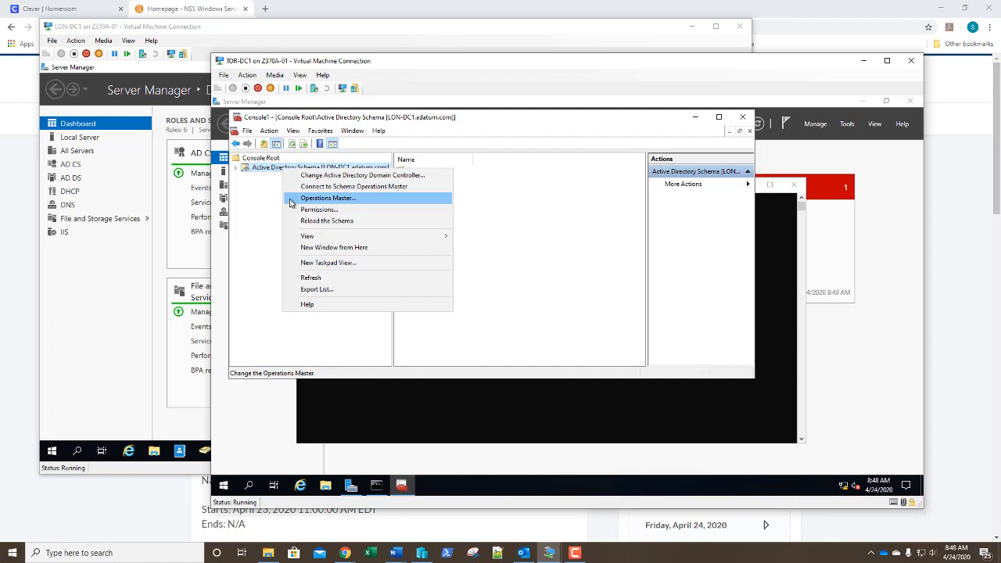
{"action": "left_click", "coordinate": [291, 203]}
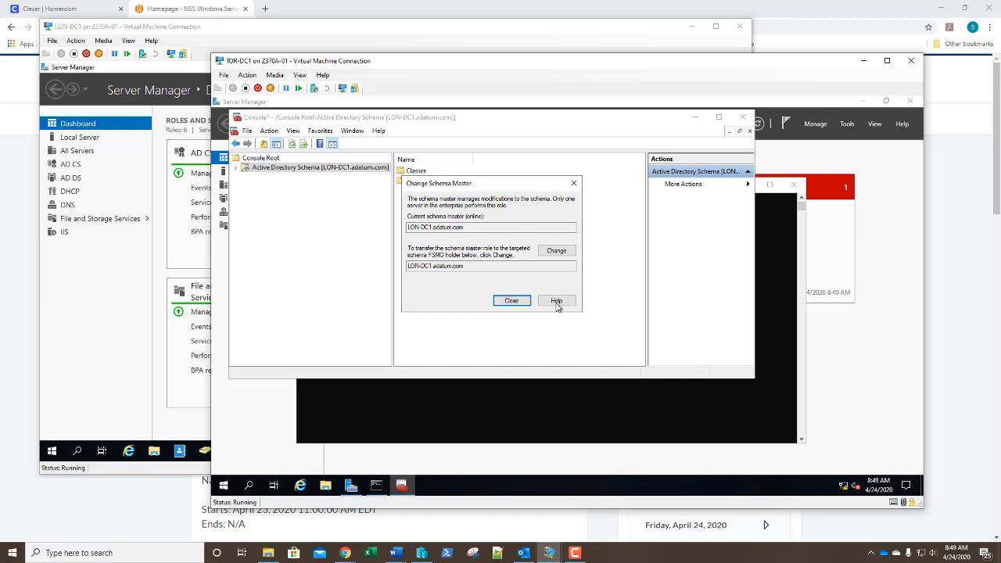
{"action": "left_click", "coordinate": [511, 301]}
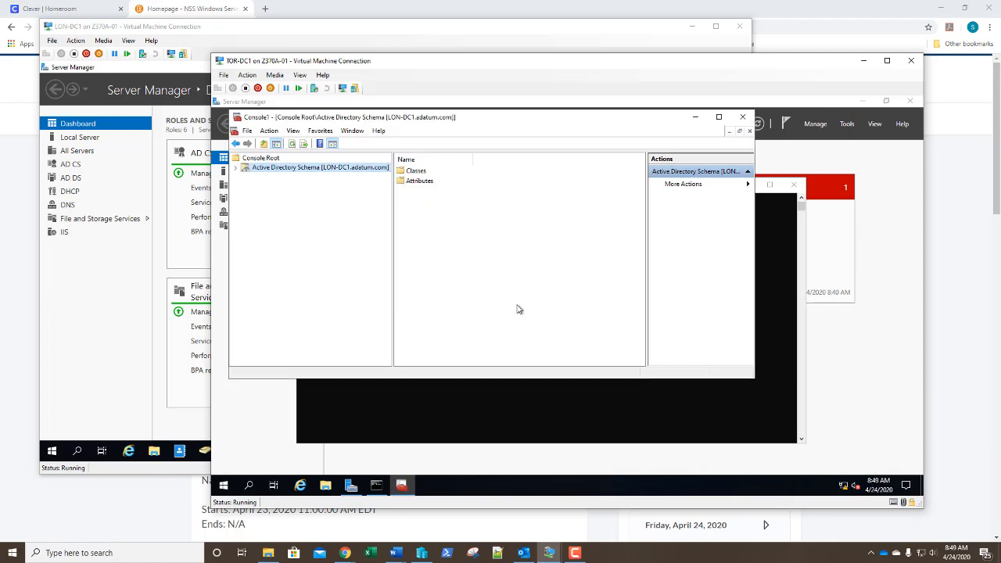
Connect the schema console to TOR-DC1.adatum.com, accepting the not-connected-to-master warning
{"action": "right_click", "coordinate": [274, 172]}
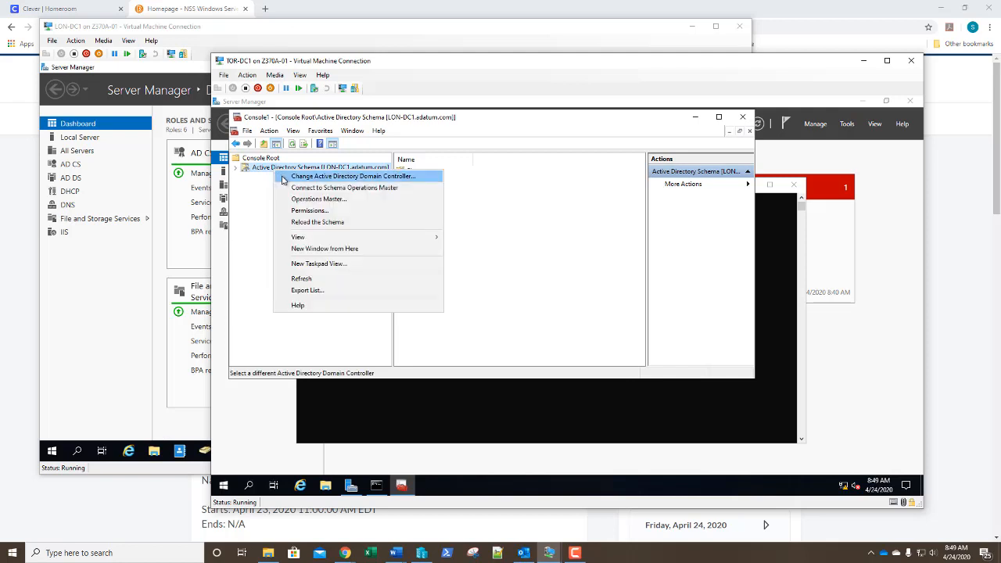
{"action": "left_click", "coordinate": [283, 178]}
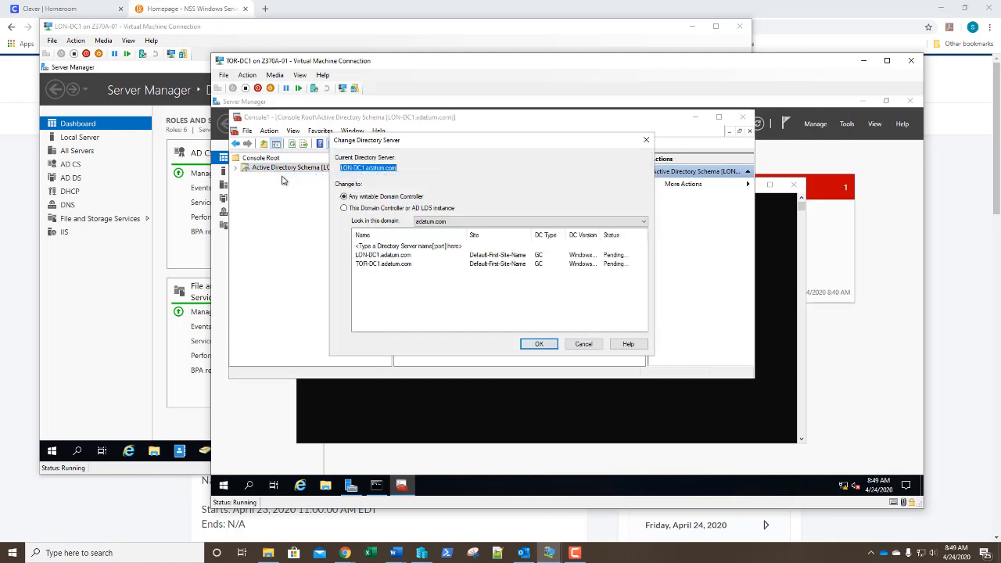
{"action": "left_click", "coordinate": [372, 266]}
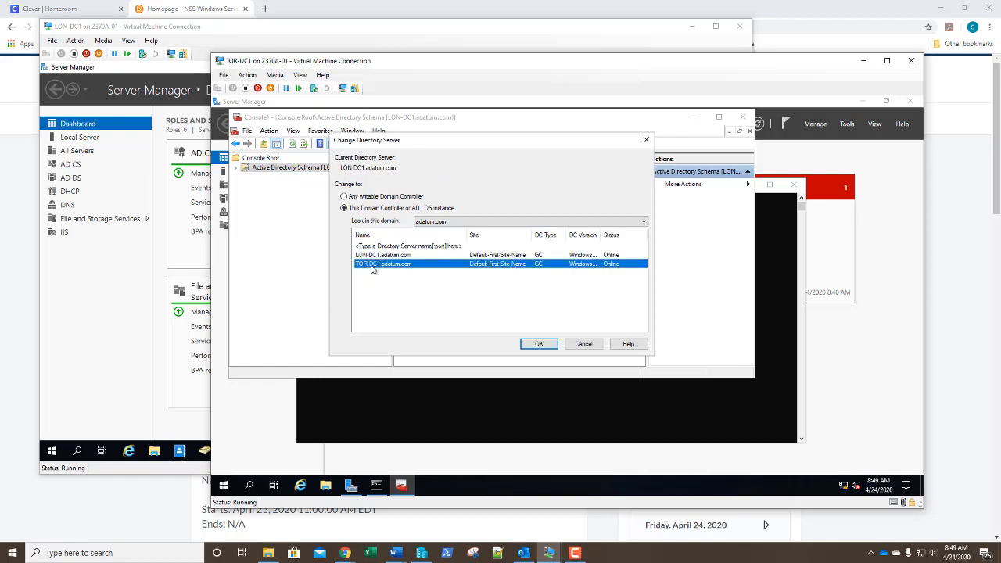
{"action": "left_click", "coordinate": [539, 344]}
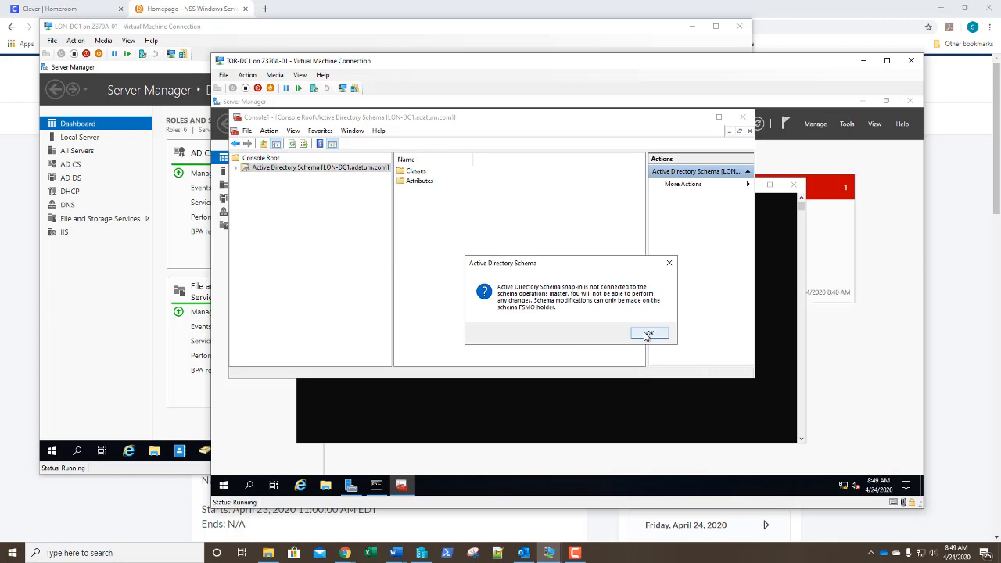
{"action": "left_click", "coordinate": [648, 334]}
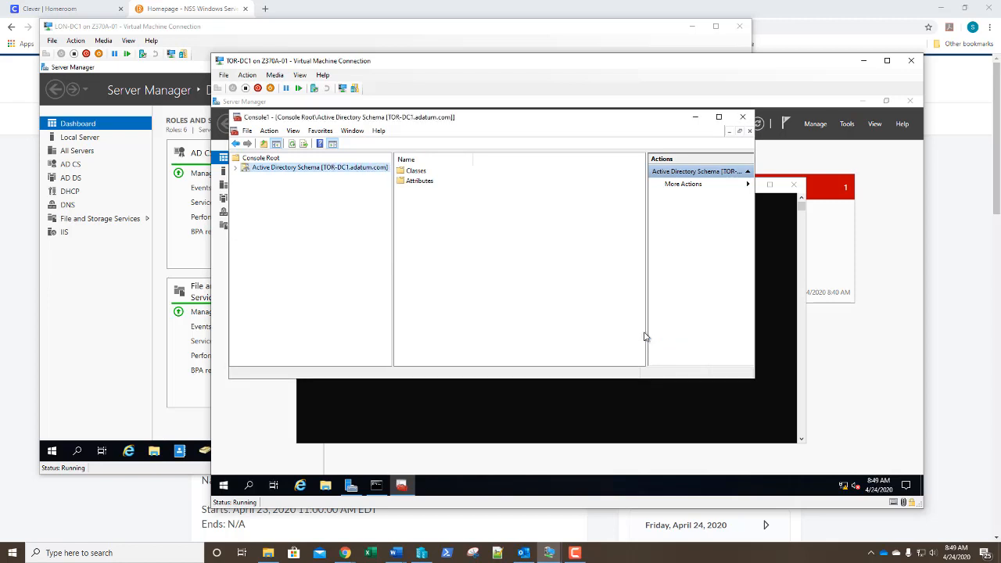
Make TOR-DC1.adatum.com the schema master, then close MMC without saving
{"action": "right_click", "coordinate": [297, 173]}
{"action": "left_click", "coordinate": [311, 200]}
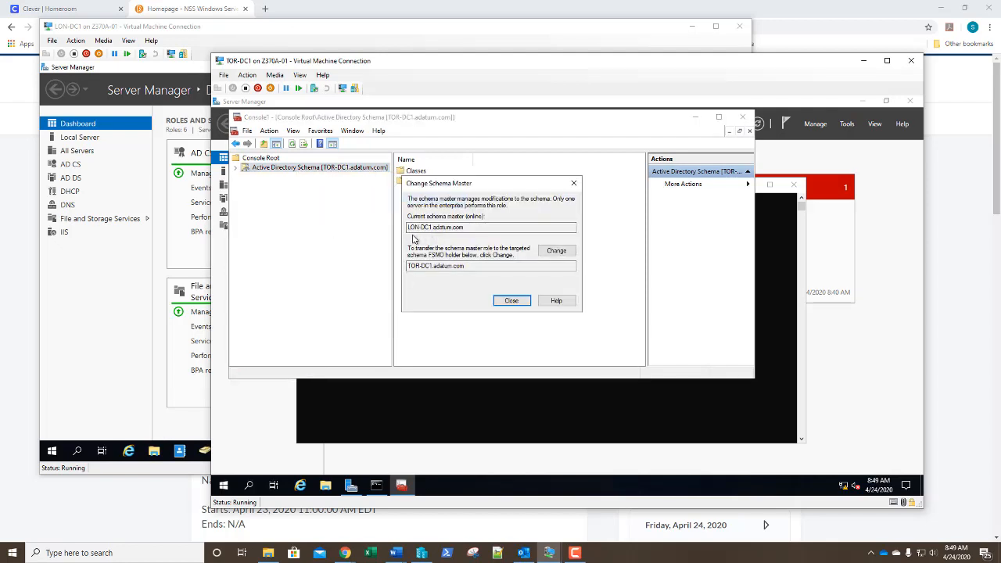
{"action": "left_click", "coordinate": [550, 257]}
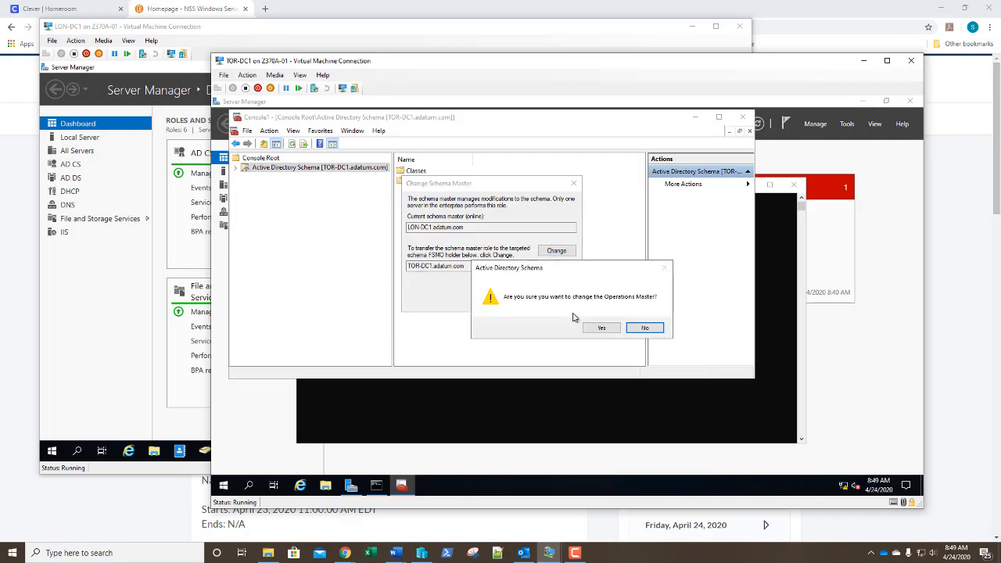
{"action": "left_click", "coordinate": [601, 327]}
{"action": "left_click", "coordinate": [622, 328]}
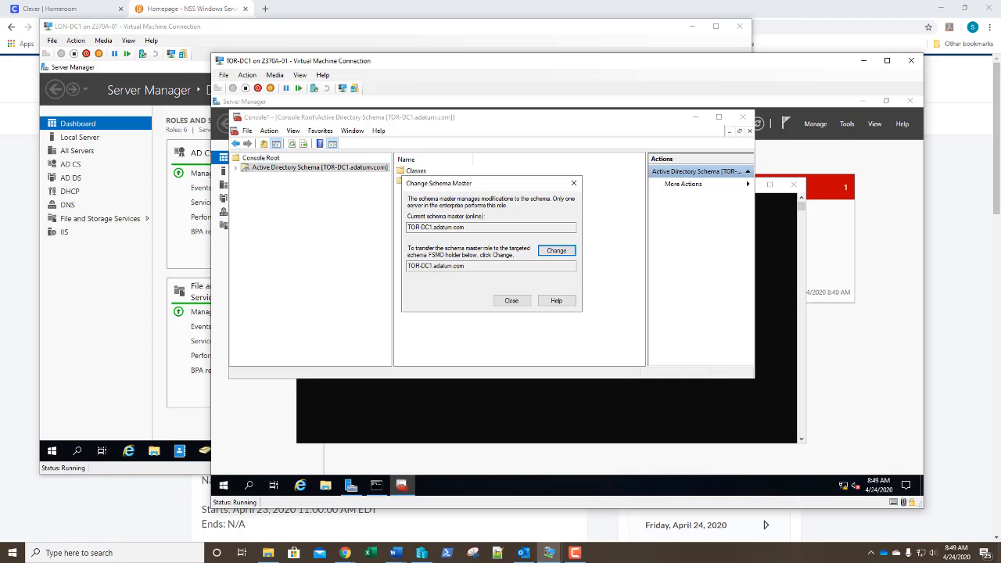
{"action": "left_click", "coordinate": [512, 301]}
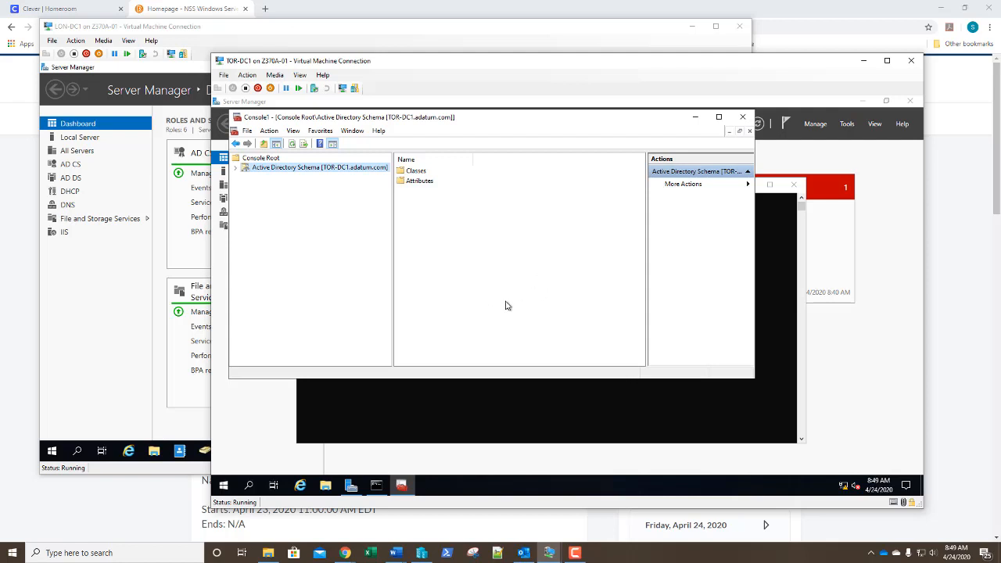
{"action": "left_click", "coordinate": [743, 119]}
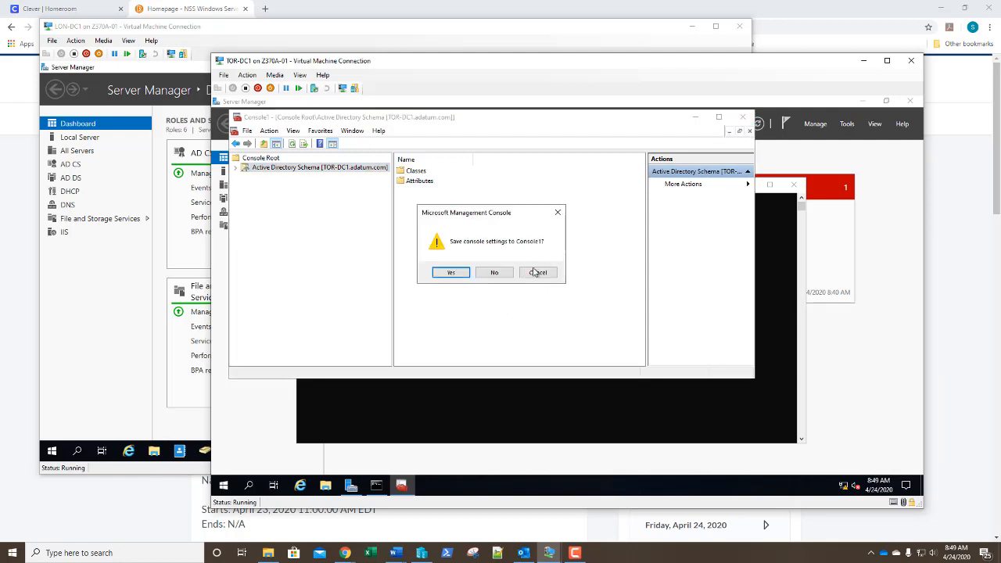
{"action": "left_click", "coordinate": [494, 274]}
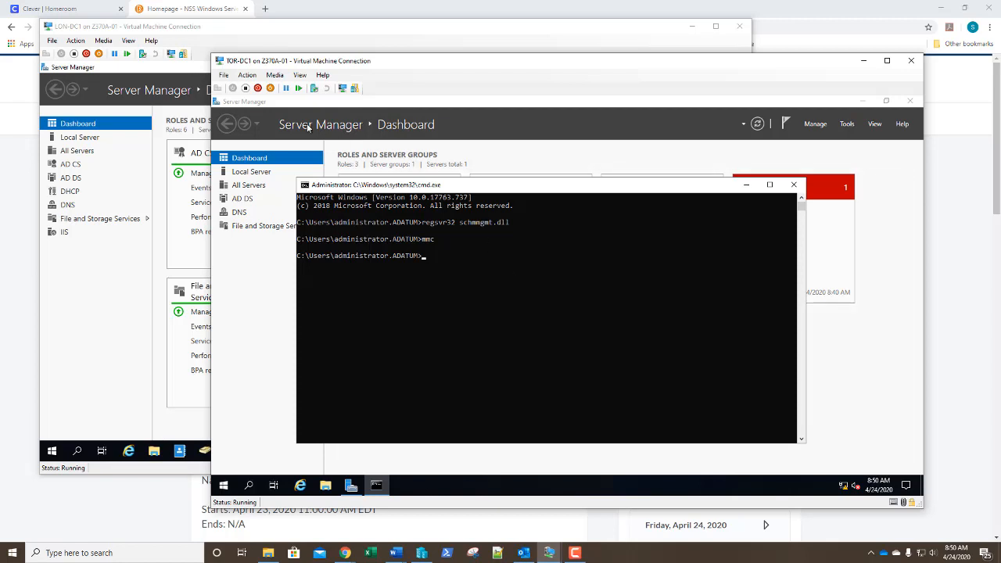
Bring the LON-DC1 window forward and open the Run dialog, then cancel it
{"action": "left_click", "coordinate": [189, 32]}
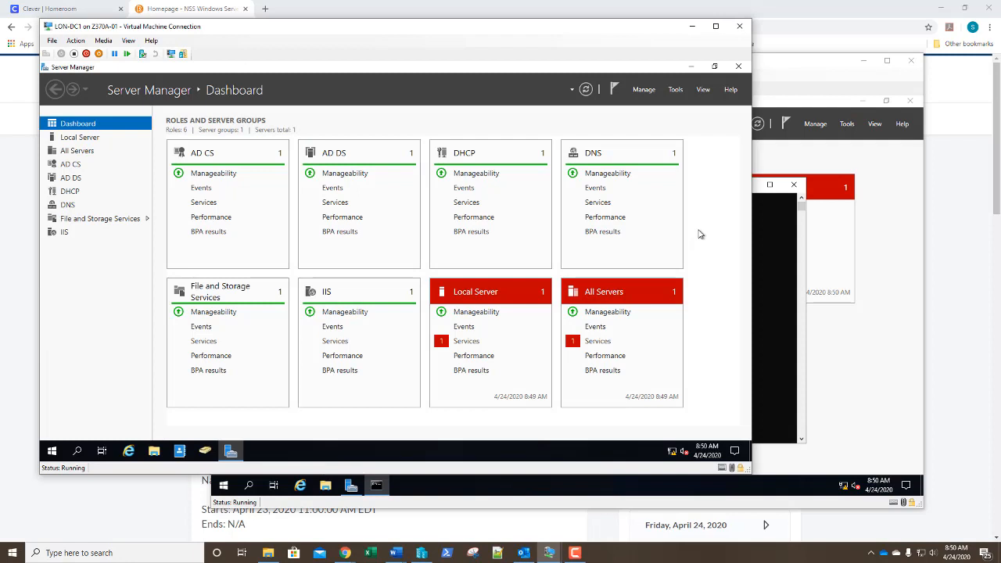
{"action": "right_click", "coordinate": [51, 459]}
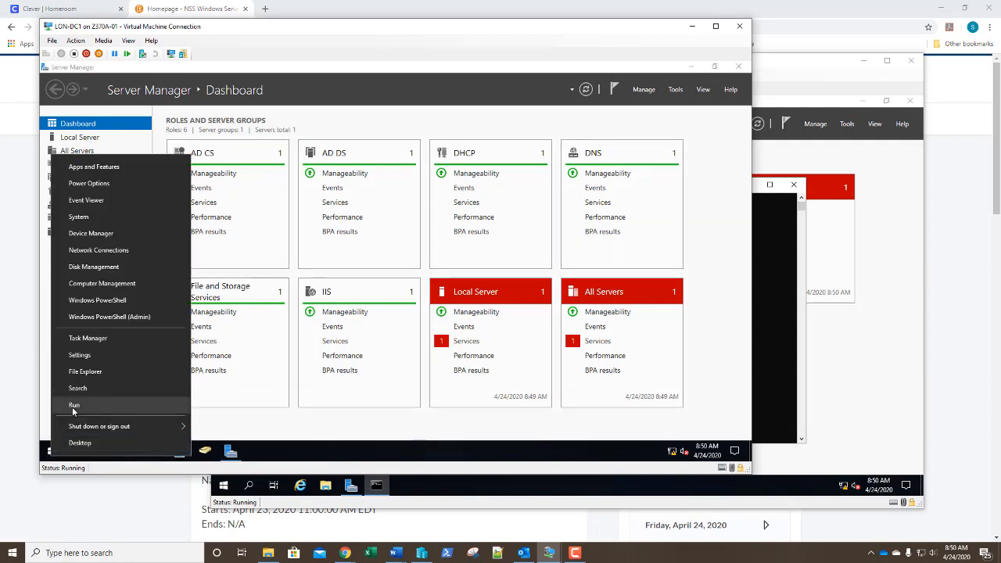
{"action": "left_click", "coordinate": [74, 406]}
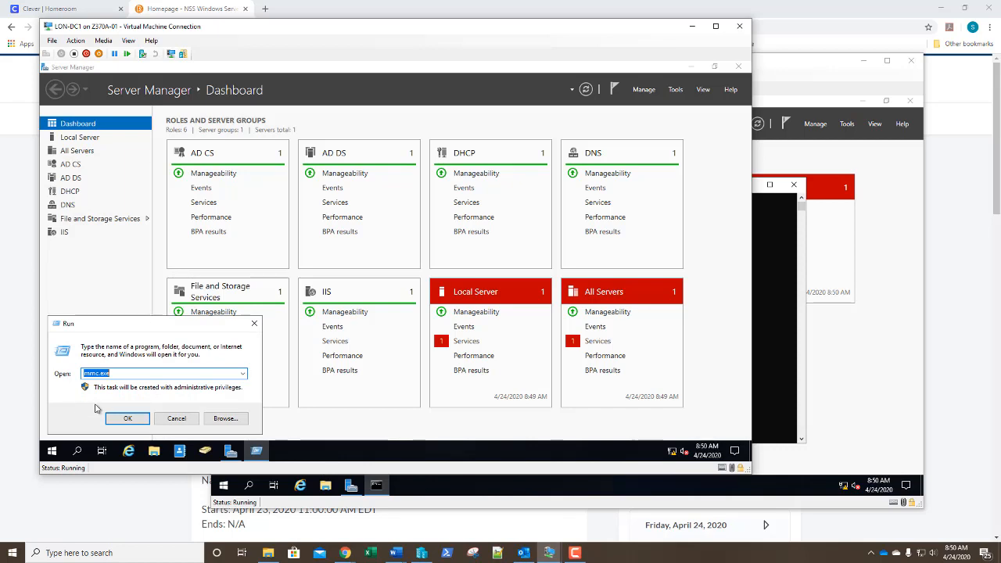
{"action": "left_click", "coordinate": [177, 419]}
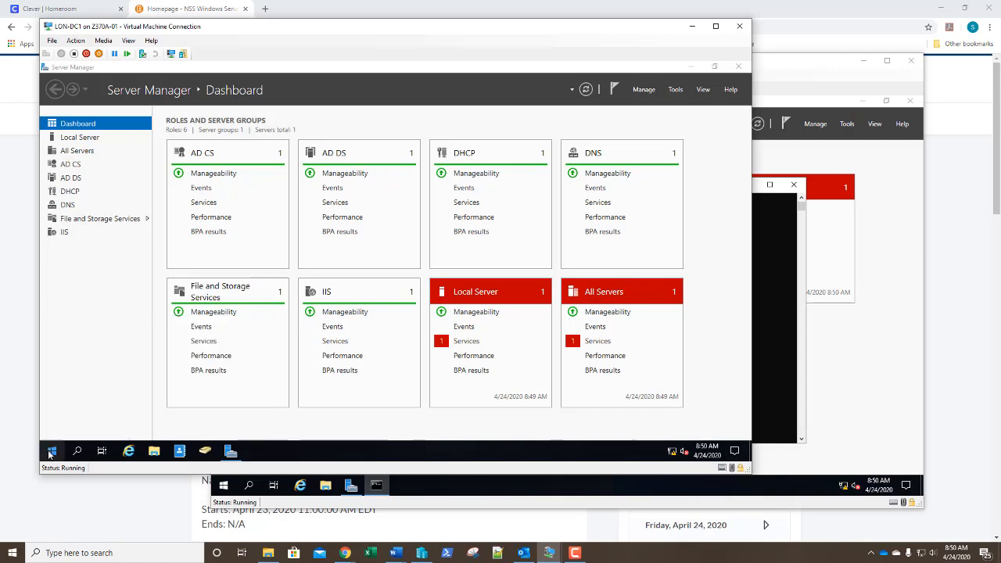
Search Start for 'comm' and run Command Prompt as administrator
{"action": "left_click", "coordinate": [49, 452]}
{"action": "type", "text": "comm"}
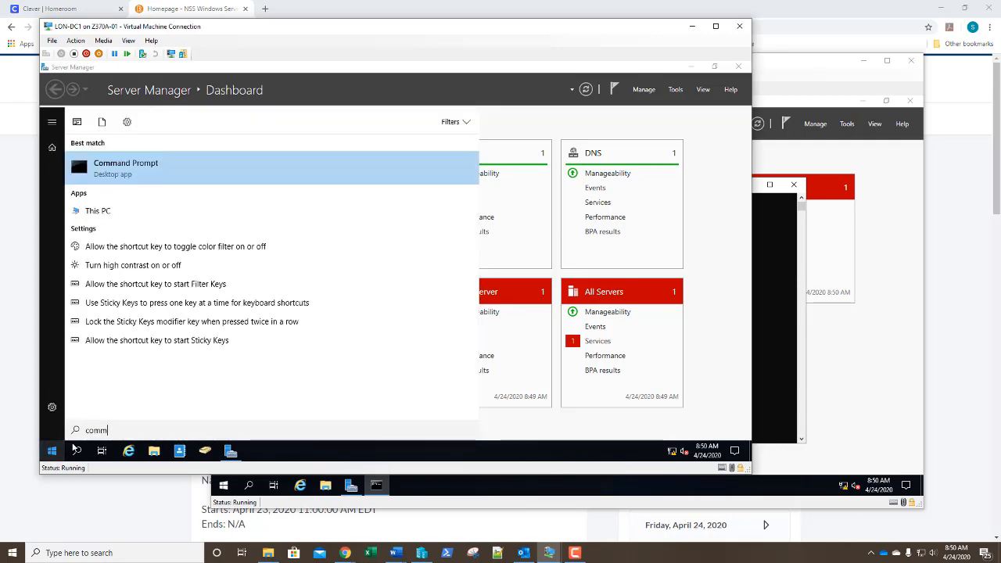
{"action": "right_click", "coordinate": [130, 174]}
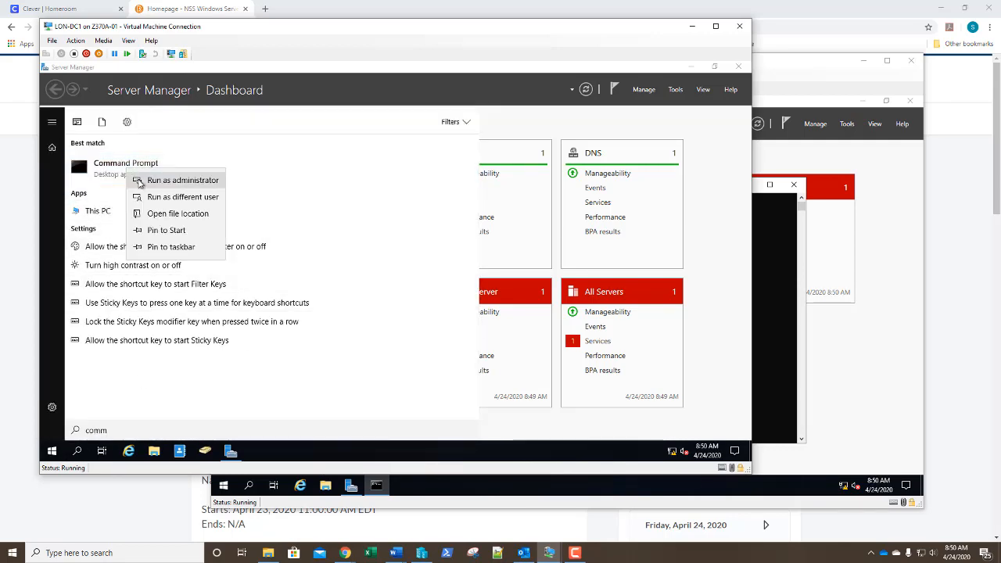
{"action": "left_click", "coordinate": [137, 181]}
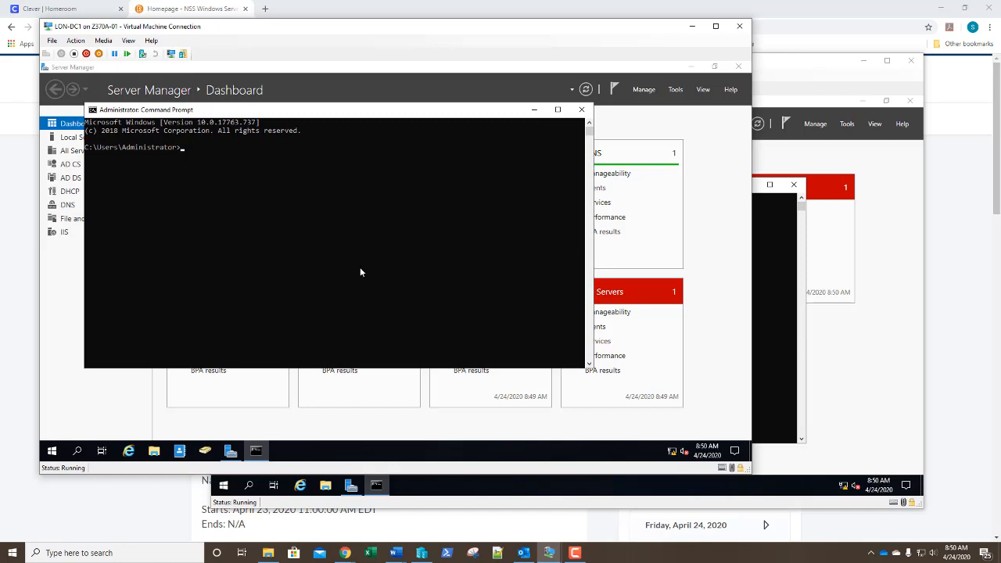
Start ntdsutil, enter roles, then connections, and connect to server lon-dc1
{"action": "type", "text": "ntdsutil"}
{"action": "key", "text": "Return"}
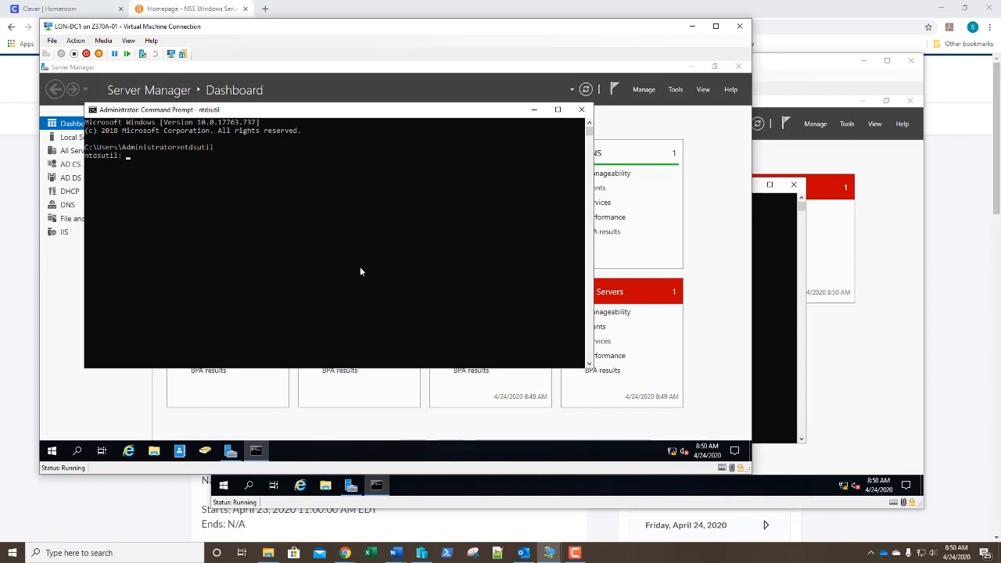
{"action": "type", "text": "roles"}
{"action": "key", "text": "Return"}
{"action": "type", "text": "connections"}
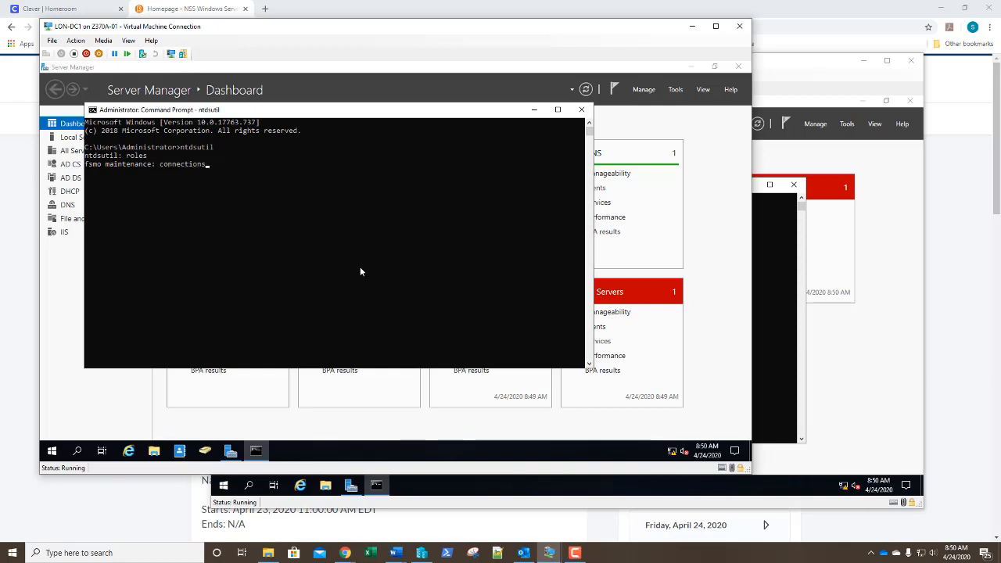
{"action": "key", "text": "Return"}
{"action": "type", "text": "connect to server lon0"}
{"action": "key", "text": "BackSpace"}
{"action": "type", "text": "-"}
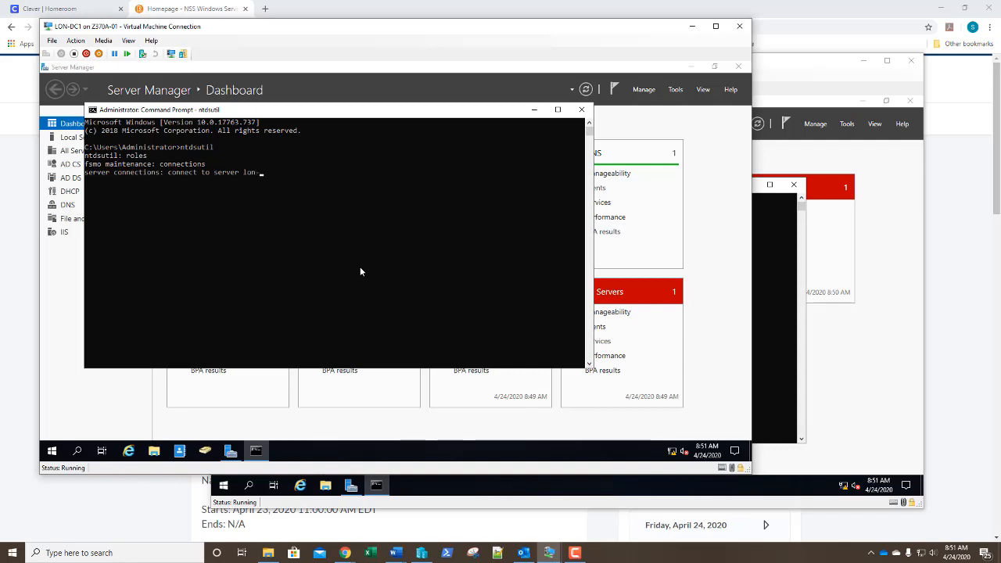
{"action": "type", "text": "dc1"}
{"action": "key", "text": "Return"}
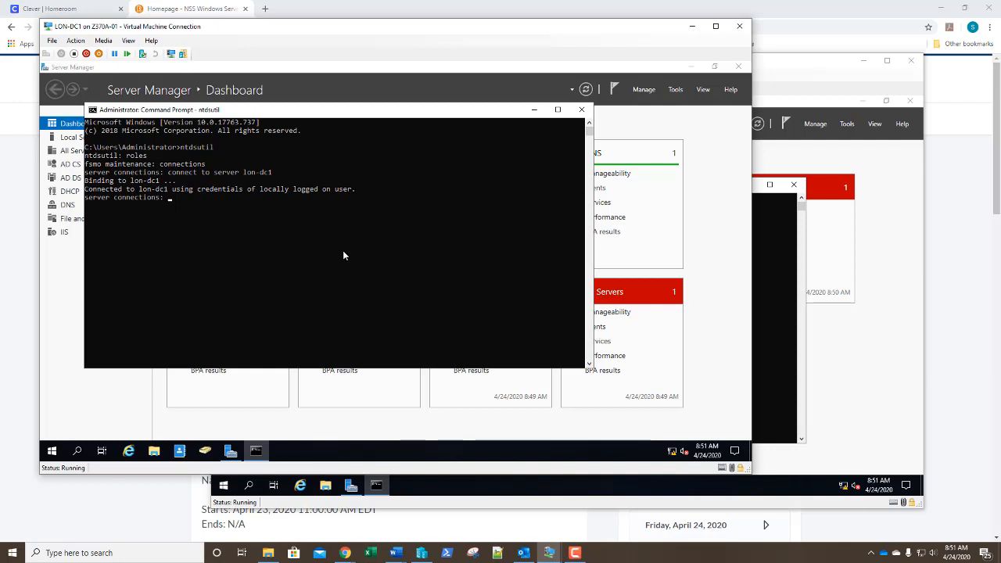
Quit to fsmo maintenance and list its commands with '?' in a taller console window
{"action": "type", "text": "quit"}
{"action": "key", "text": "Return"}
{"action": "type", "text": "?"}
{"action": "left_click_drag", "start_coordinate": [474, 104], "coordinate": [474, 64]}
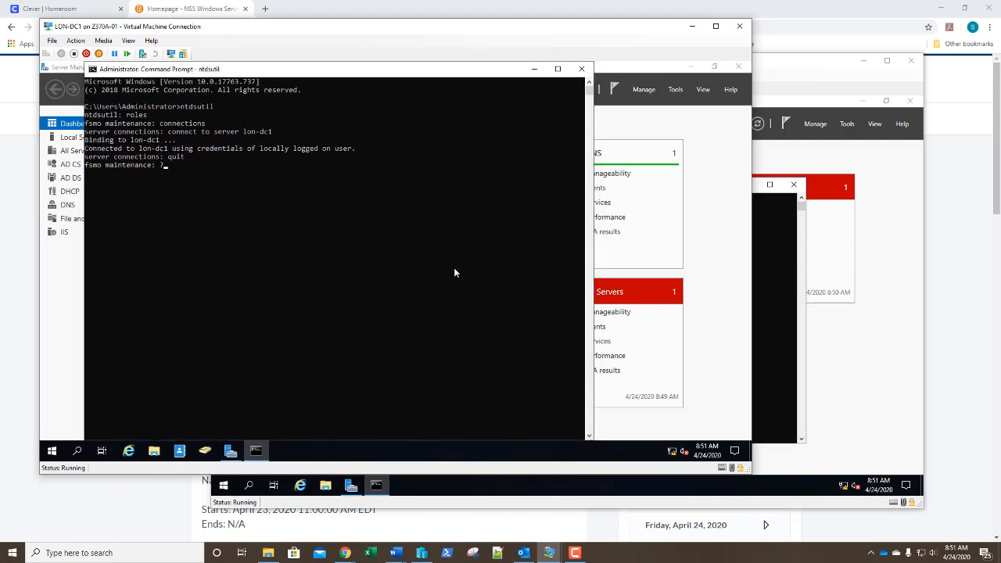
{"action": "key", "text": "Return"}
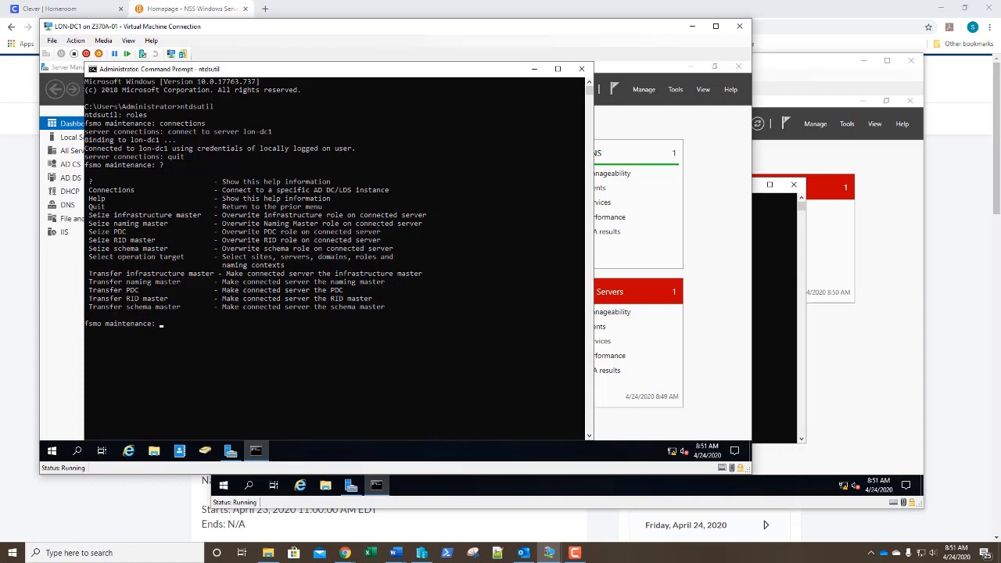
Seize the schema, naming and RID master roles, answering Yes to each confirmation
{"action": "type", "text": "seize schema master"}
{"action": "key", "text": "Return"}
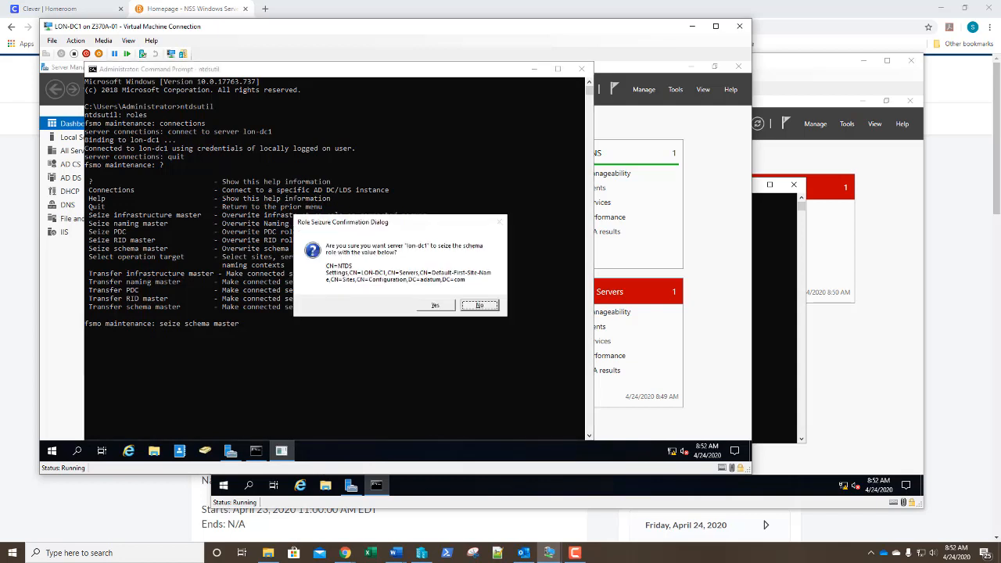
{"action": "key", "text": "Left"}
{"action": "key", "text": "Return"}
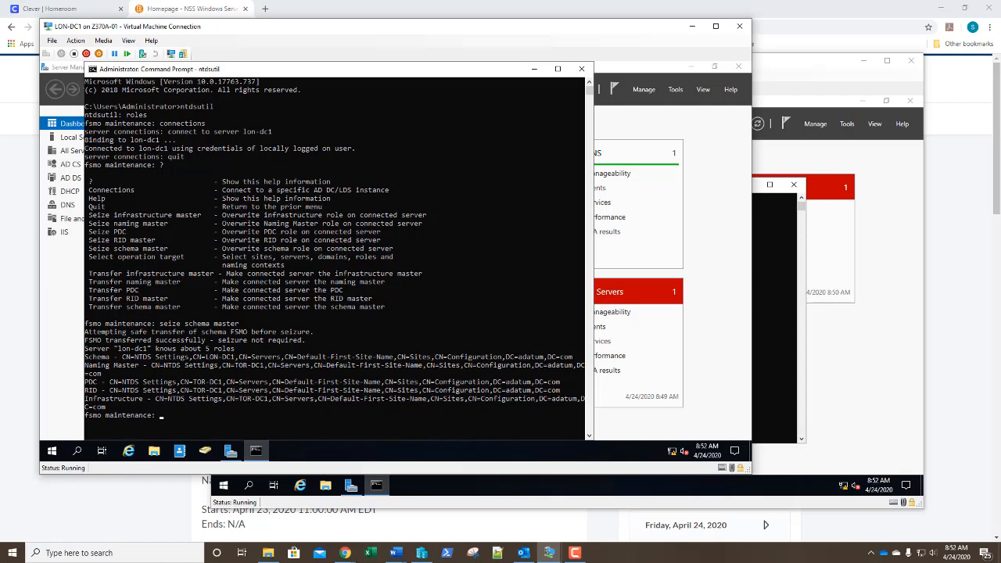
{"action": "type", "text": "seize naming master"}
{"action": "key", "text": "Return"}
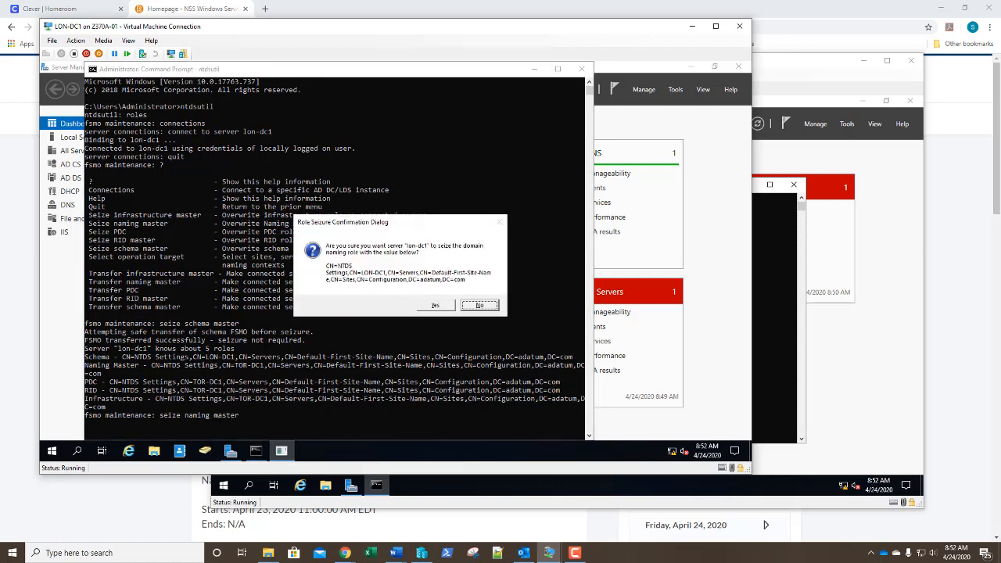
{"action": "key", "text": "Left"}
{"action": "key", "text": "Return"}
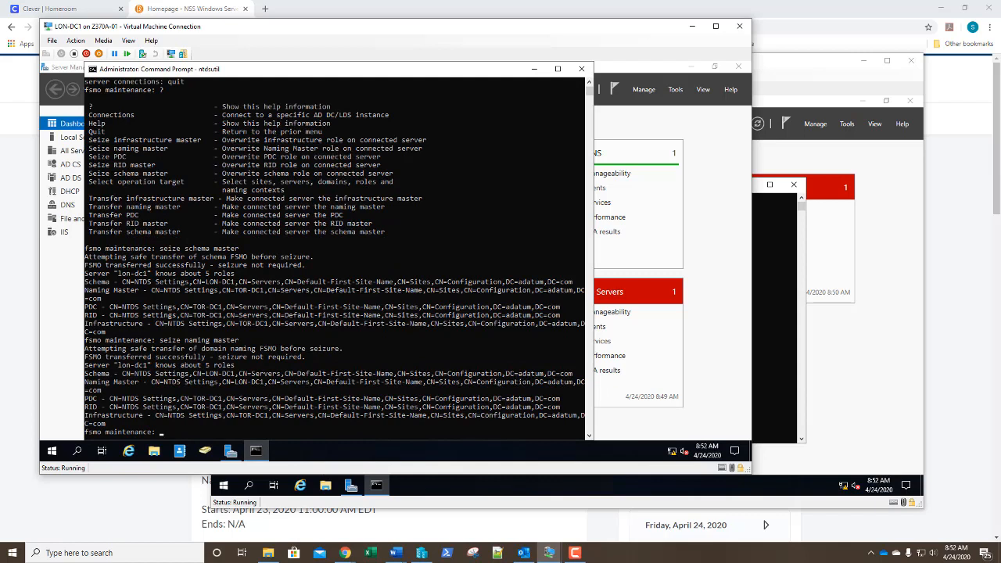
{"action": "type", "text": "seize RID master"}
{"action": "key", "text": "Return"}
{"action": "key", "text": "Left"}
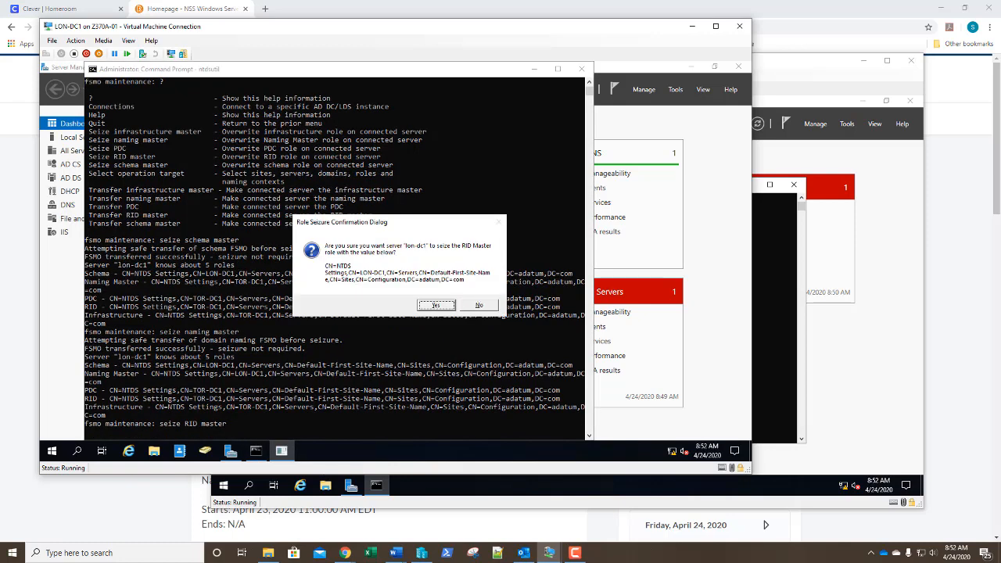
{"action": "key", "text": "Return"}
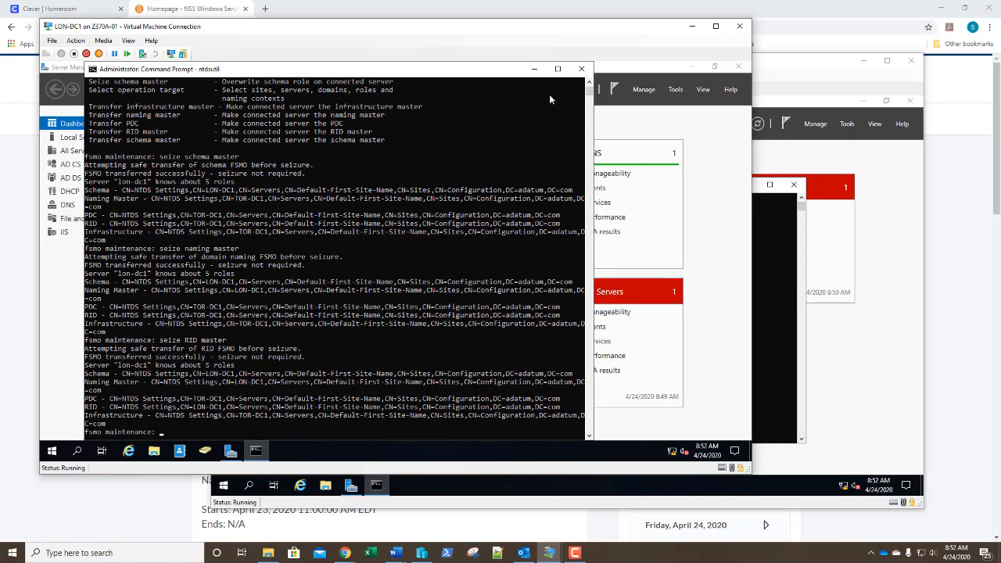
Seize the infrastructure master and PDC roles, confirming Yes for each
{"action": "type", "text": "seize infrastructure master"}
{"action": "key", "text": "Return"}
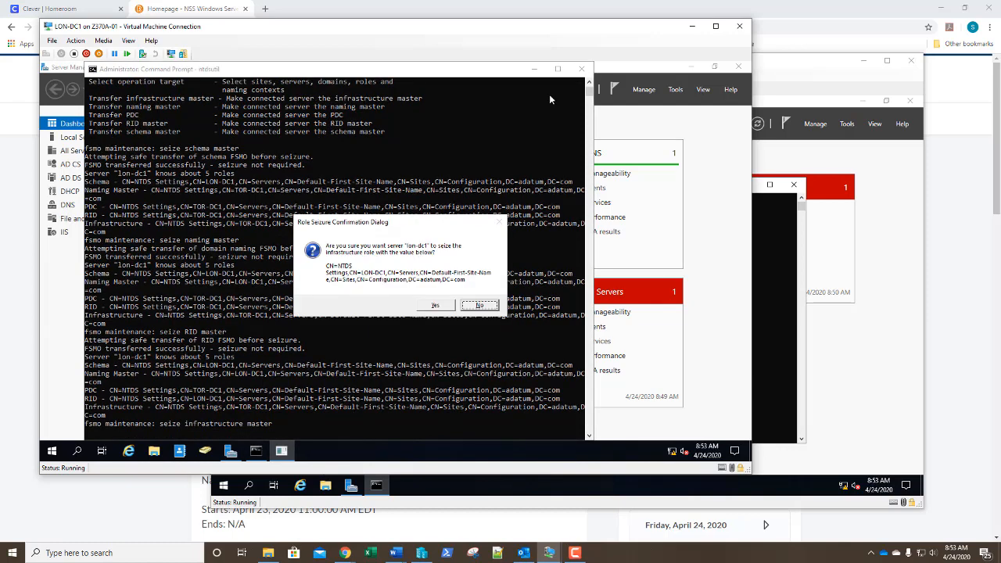
{"action": "key", "text": "Left"}
{"action": "key", "text": "Return"}
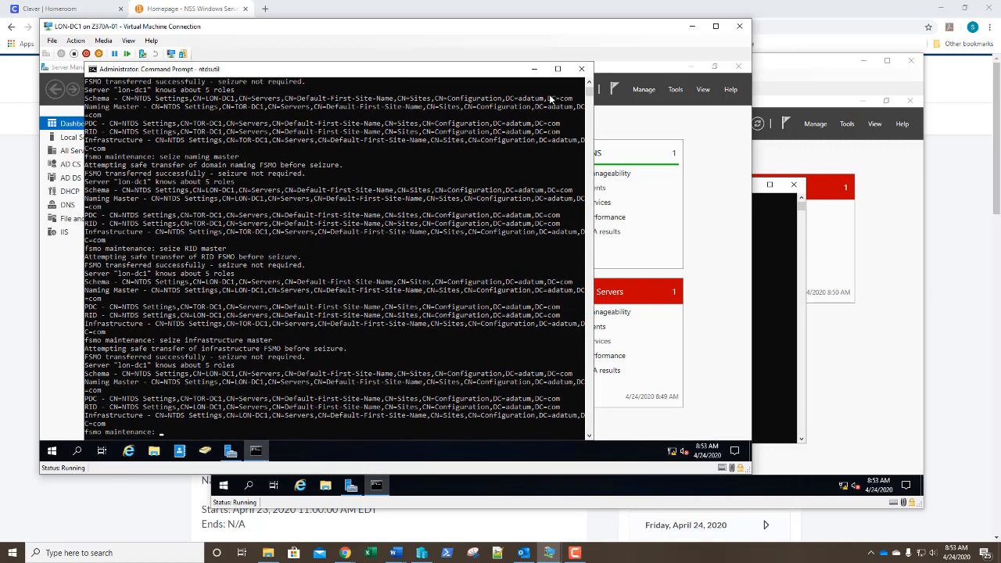
{"action": "type", "text": "seize PDC"}
{"action": "key", "text": "Return"}
{"action": "key", "text": "Left"}
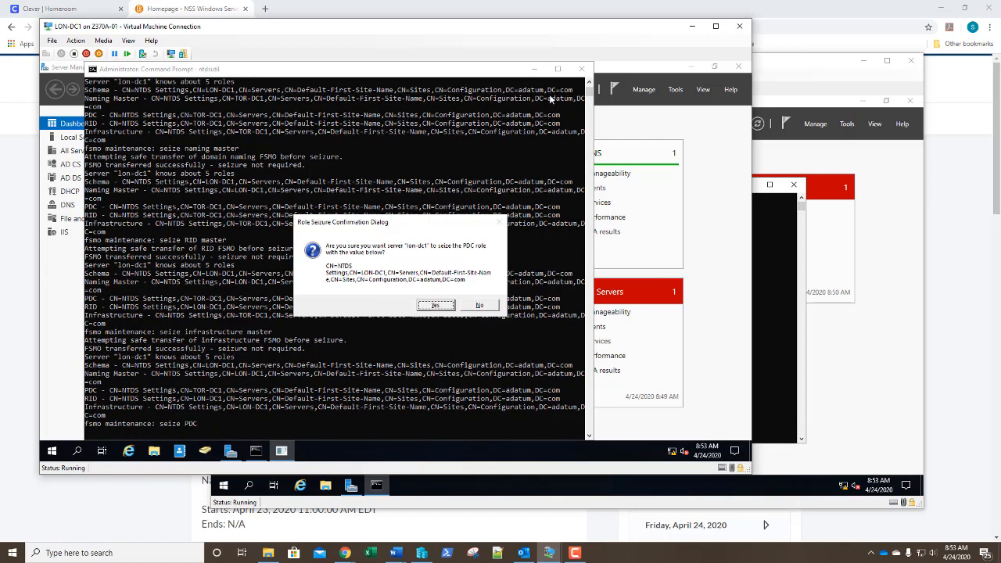
{"action": "key", "text": "Return"}
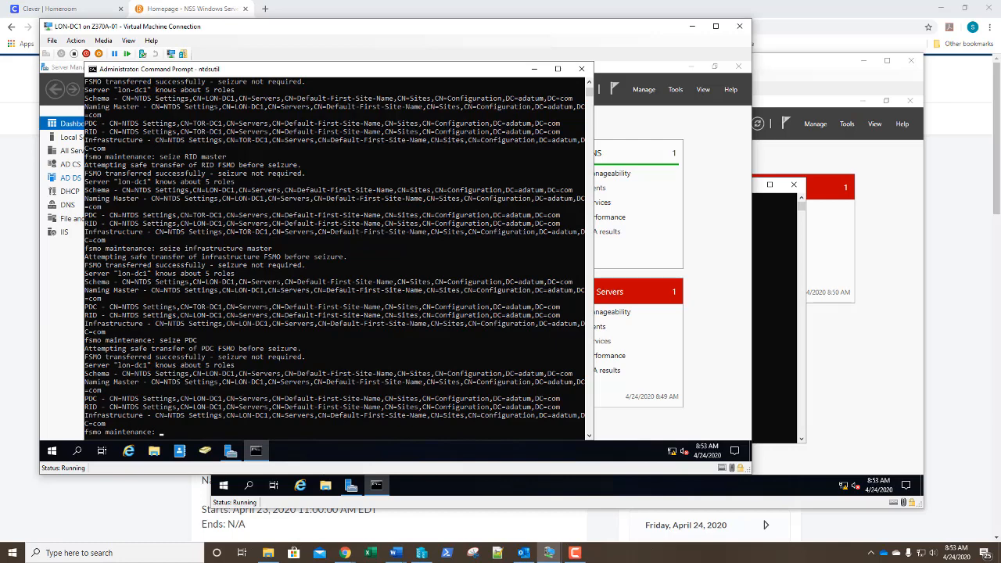
Quit ntdsutil twice and exit the Command Prompt
{"action": "type", "text": "quit"}
{"action": "key", "text": "Return"}
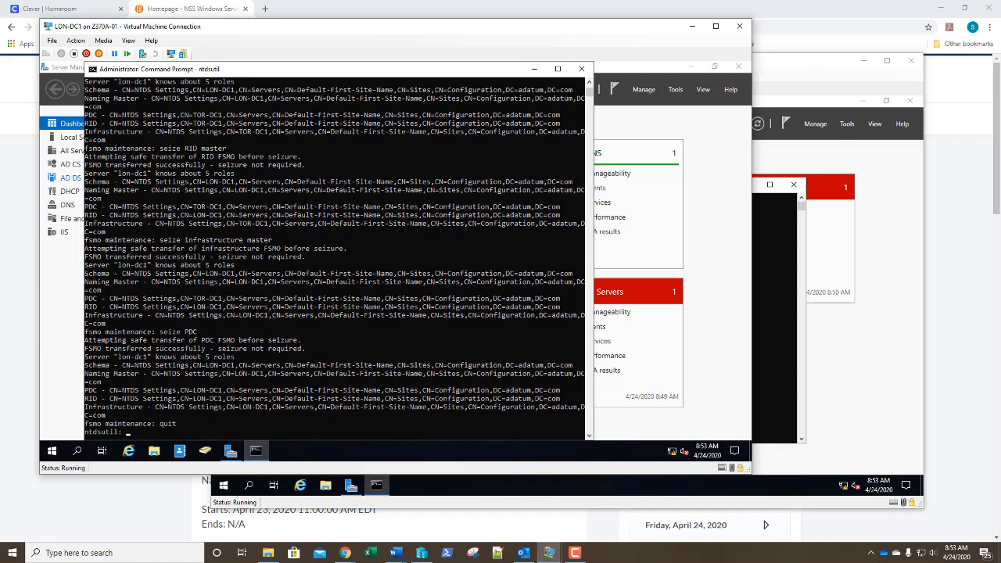
{"action": "type", "text": "quit"}
{"action": "key", "text": "Return"}
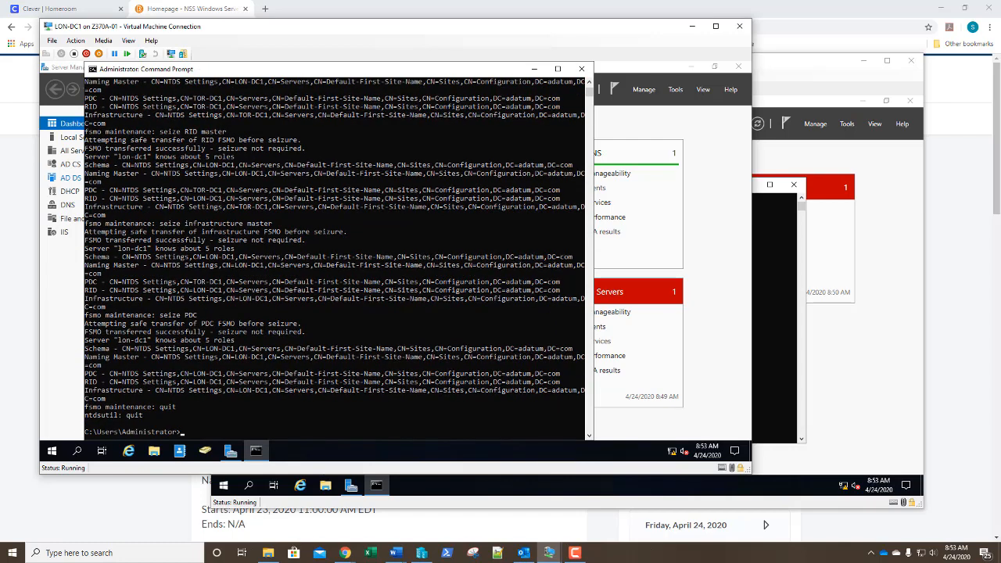
{"action": "type", "text": "exit"}
{"action": "key", "text": "Return"}
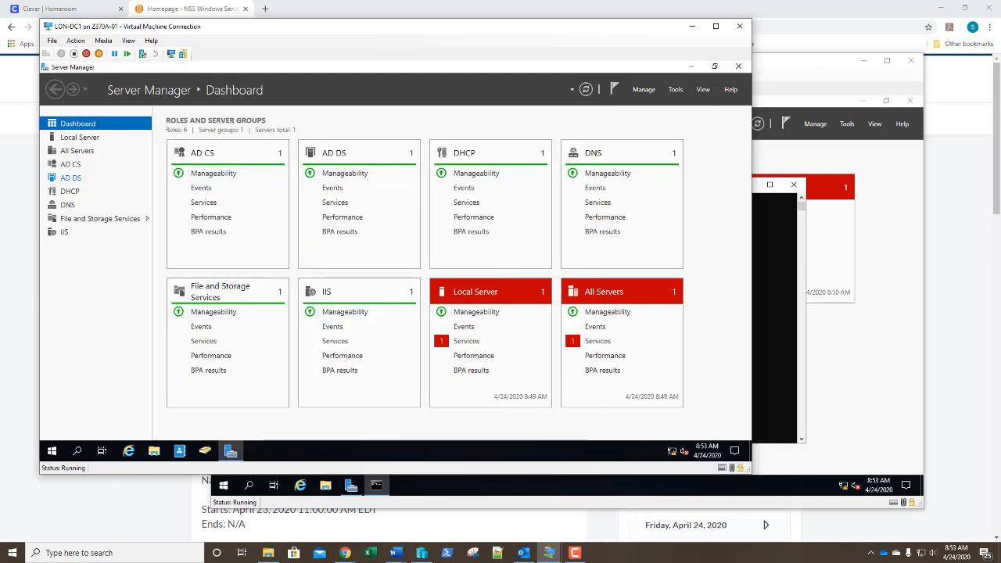